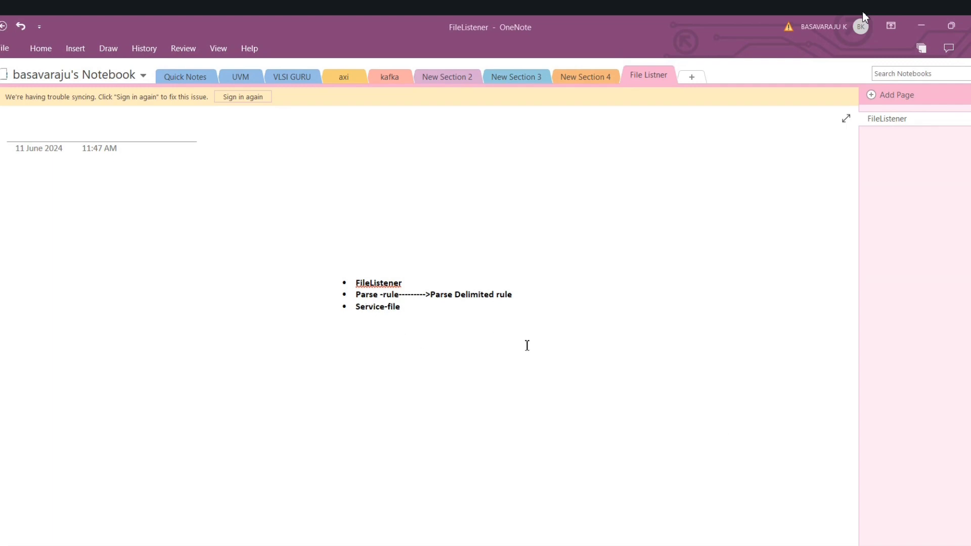
Step: Switch to Pega Dev Studio and start creating a Parse Delimited record under Integration-Mapping
{"action": "left_click", "coordinate": [698, 508]}
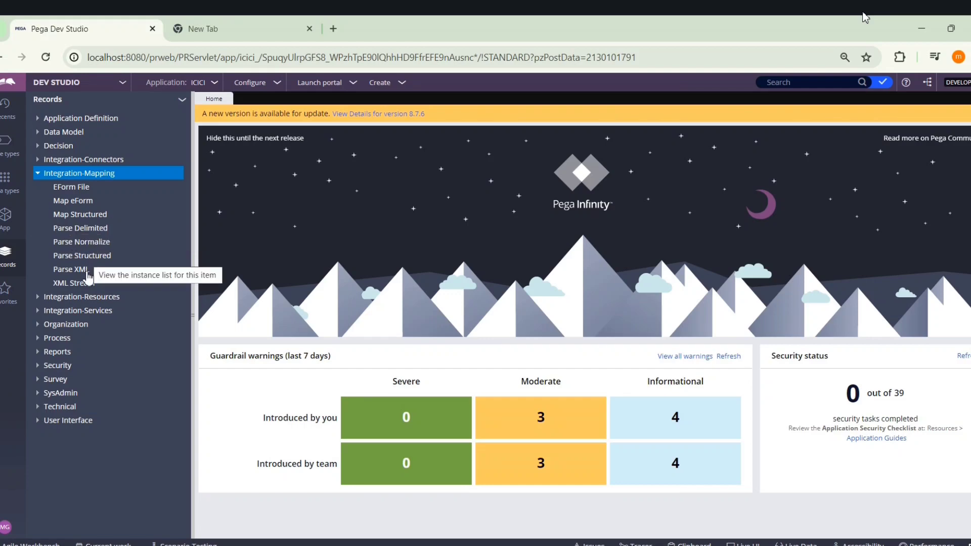
{"action": "right_click", "coordinate": [76, 233]}
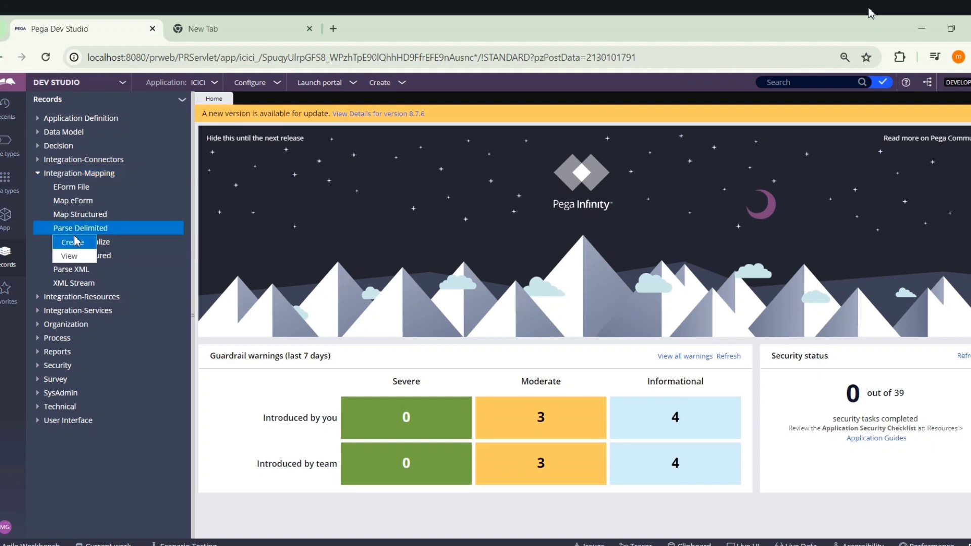
{"action": "left_click", "coordinate": [76, 254]}
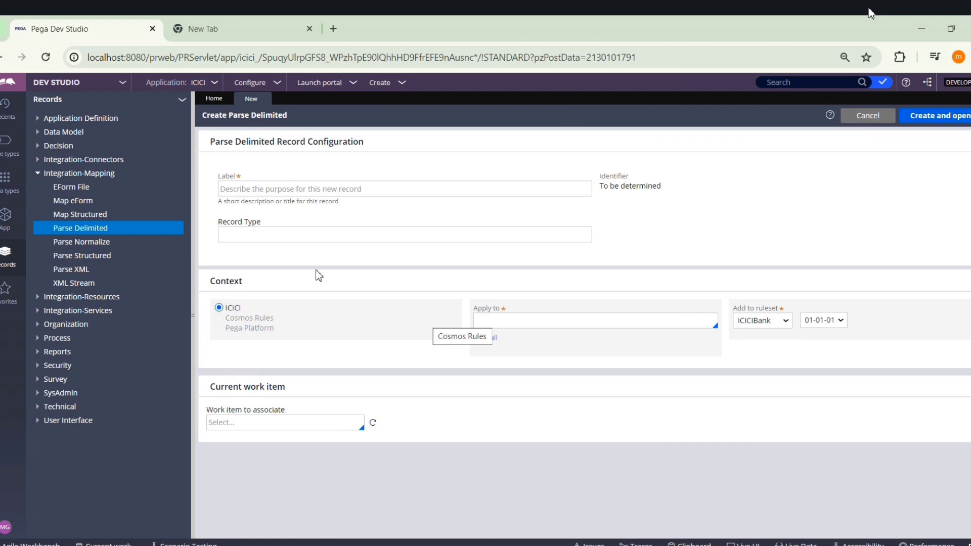
Step: Label the new record ParseLoanRequest and apply it to the class ICICI-ICICIBank-Work-LoanApps
{"action": "left_click", "coordinate": [254, 193]}
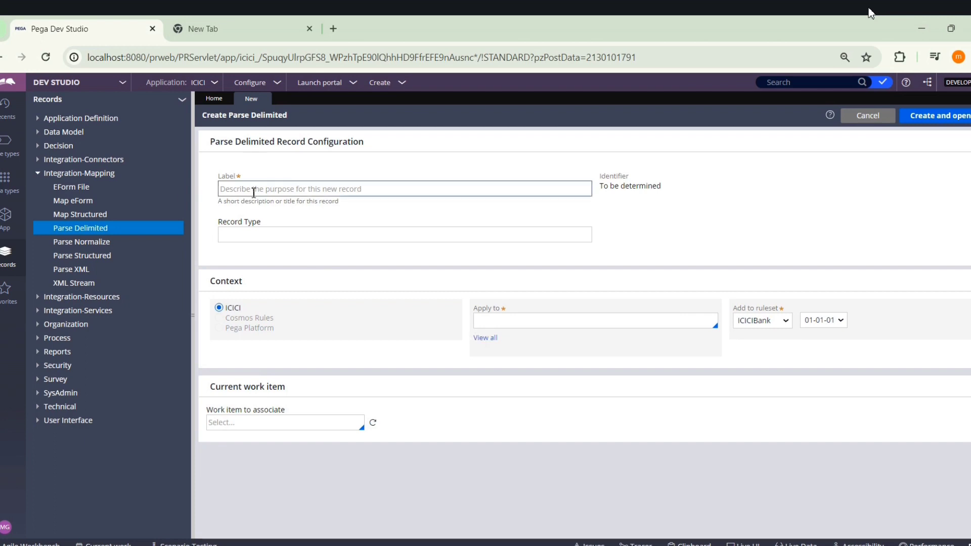
{"action": "type", "text": "Pars"}
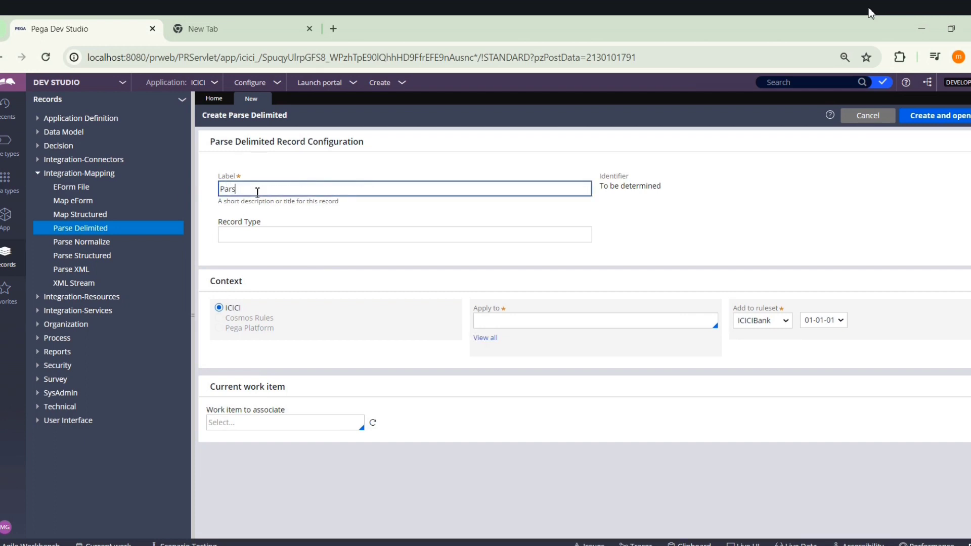
{"action": "type", "text": "eLoanRequest"}
{"action": "left_click", "coordinate": [515, 319]}
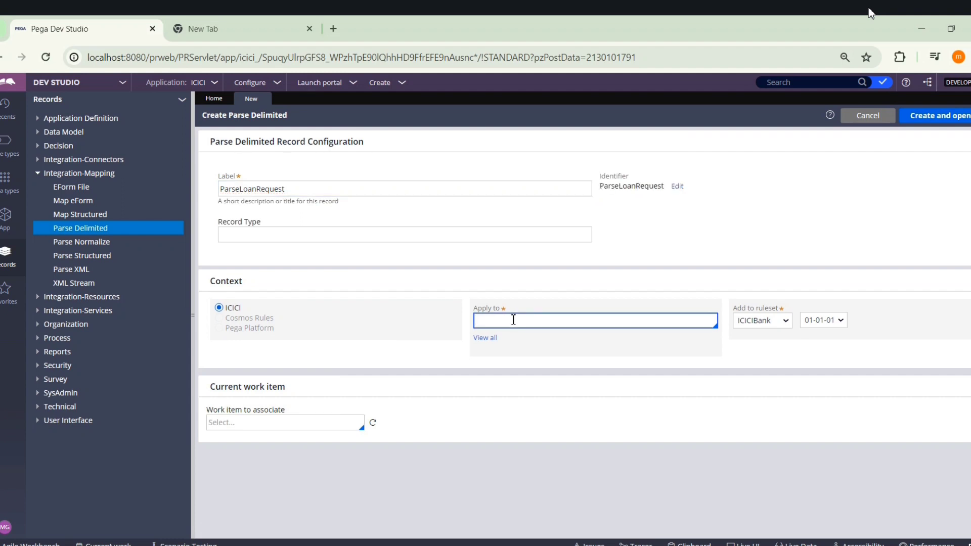
{"action": "type", "text": "Icici"}
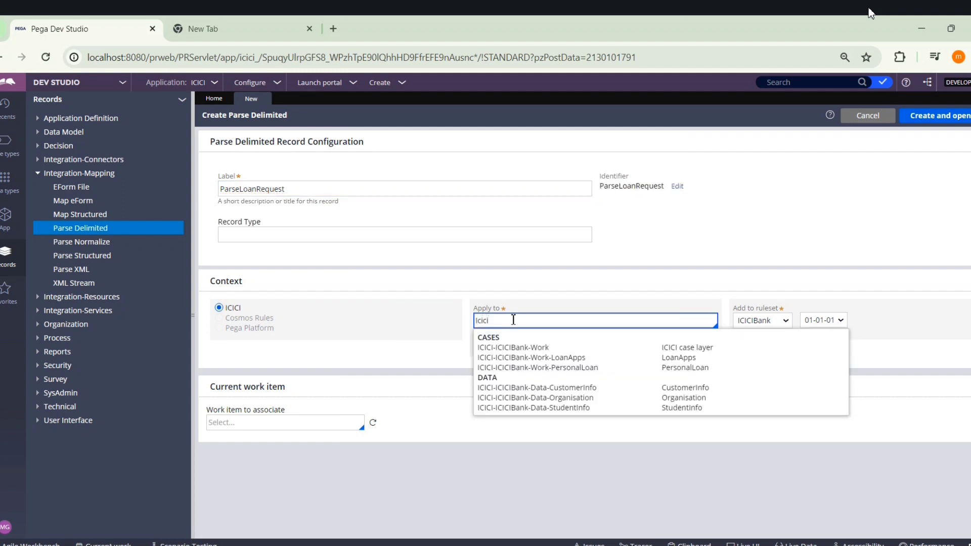
{"action": "left_click", "coordinate": [559, 359]}
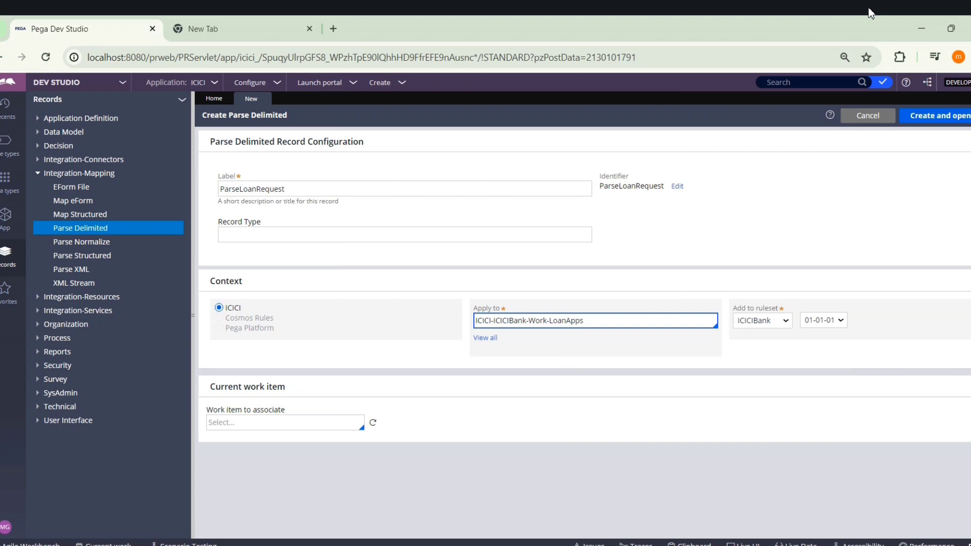
{"action": "left_click", "coordinate": [933, 124]}
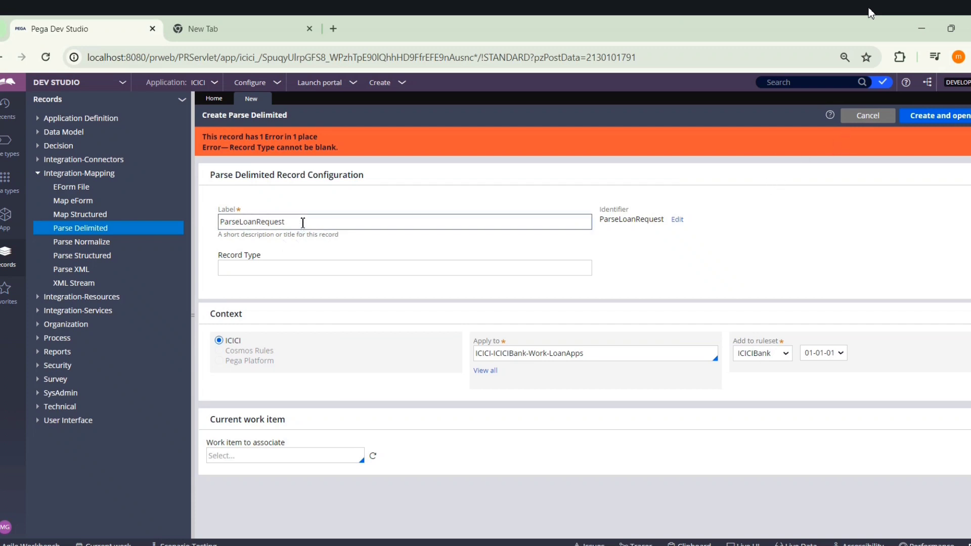
Step: Set the record type to ParseLoan, reusing that part of the label, and create the Parse Delimited record
{"action": "left_click_drag", "start_coordinate": [256, 222], "coordinate": [209, 229]}
{"action": "key", "text": "ctrl+c"}
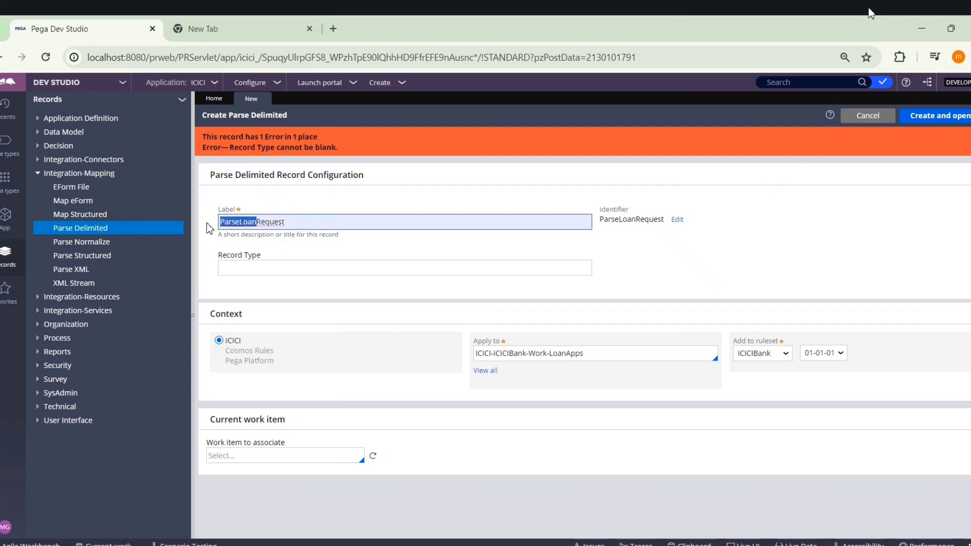
{"action": "left_click", "coordinate": [241, 264]}
{"action": "key", "text": "ctrl+v"}
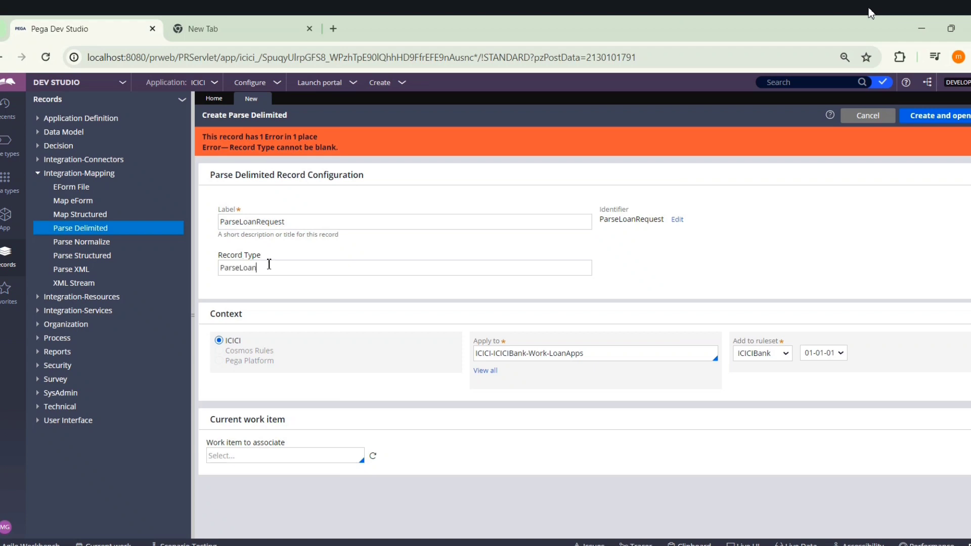
{"action": "left_click", "coordinate": [931, 119]}
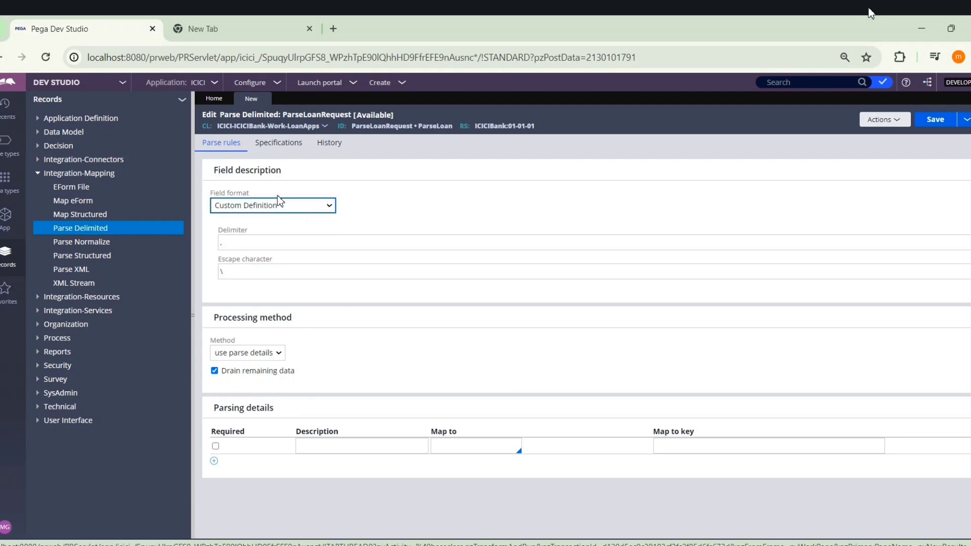
Step: Switch the rule's field format to Comma-Separated Values (CSV) and return it to Custom Definition
{"action": "left_click", "coordinate": [200, 191]}
{"action": "left_click", "coordinate": [225, 191]}
{"action": "left_click", "coordinate": [258, 204]}
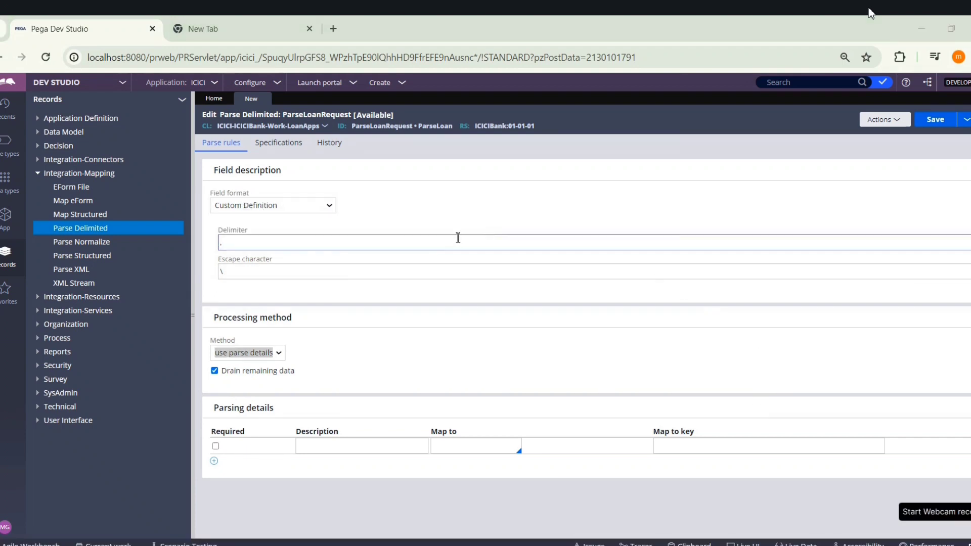
{"action": "left_click", "coordinate": [330, 205]}
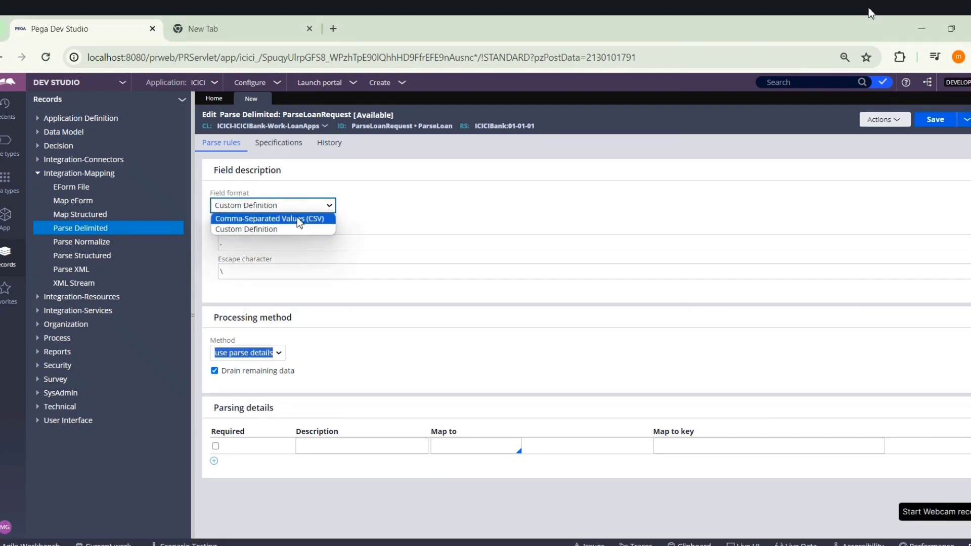
{"action": "left_click", "coordinate": [316, 219]}
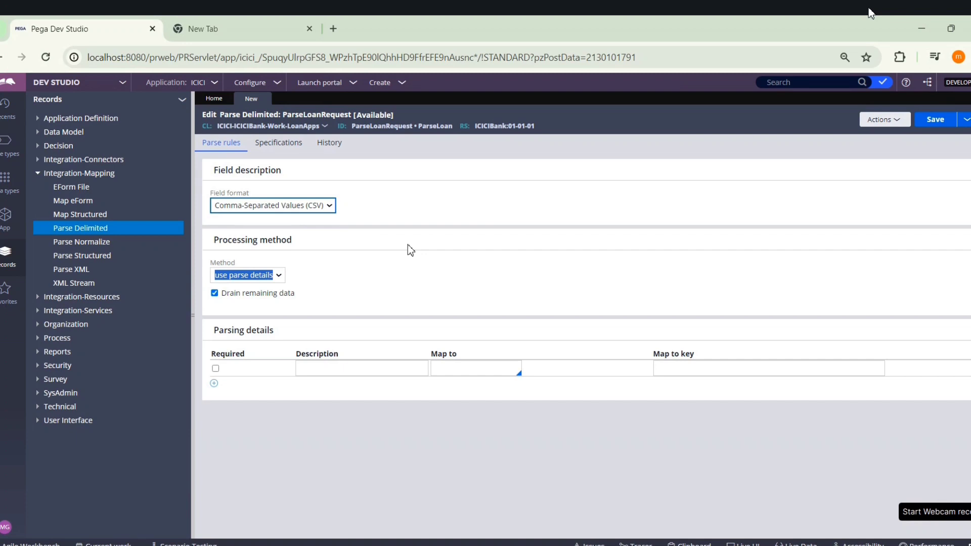
{"action": "left_click", "coordinate": [319, 211]}
{"action": "left_click", "coordinate": [289, 228]}
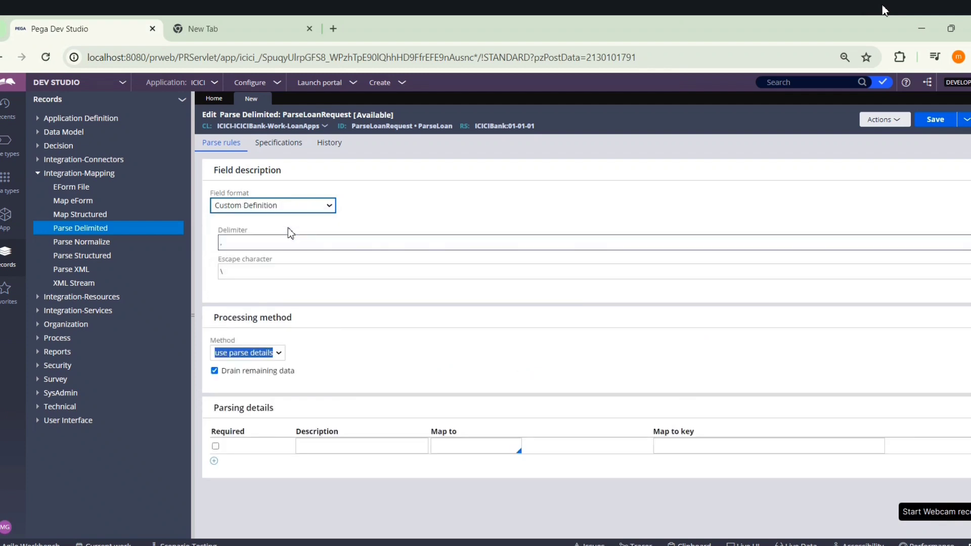
{"action": "left_click", "coordinate": [220, 239]}
{"action": "left_click", "coordinate": [229, 279]}
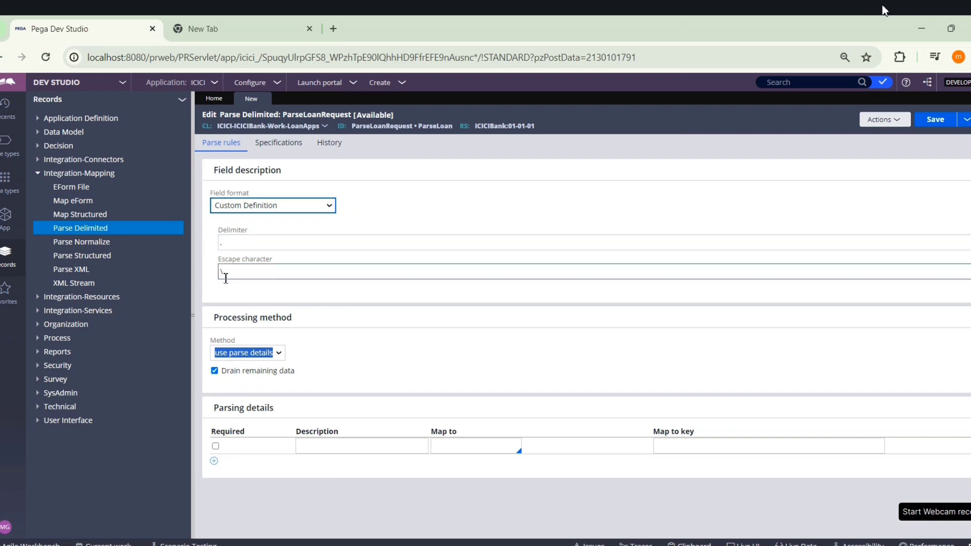
Step: Switch to PersonalInfo.txt in Notepad++ and replace the header line's comma separators with &
{"action": "left_click", "coordinate": [373, 325]}
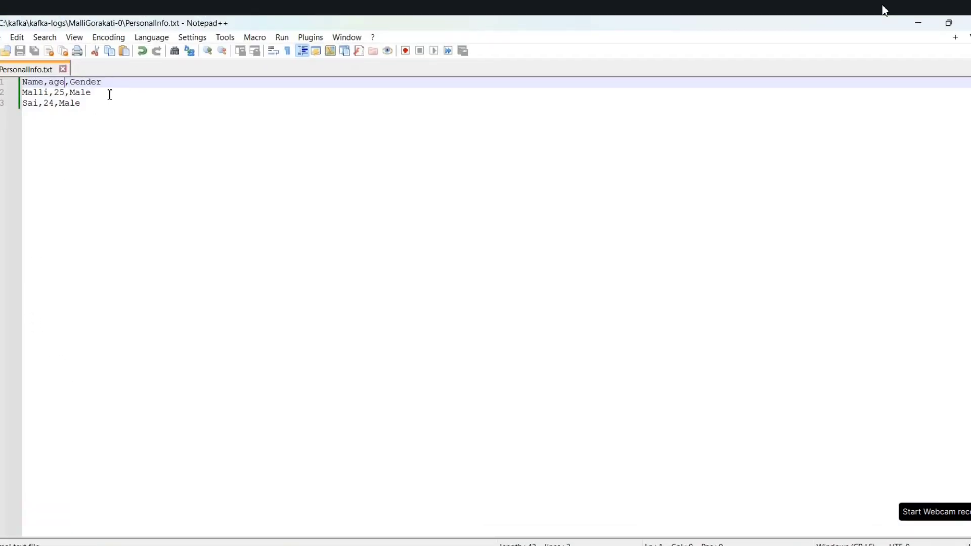
{"action": "left_click", "coordinate": [49, 84]}
{"action": "key", "text": "BackSpace"}
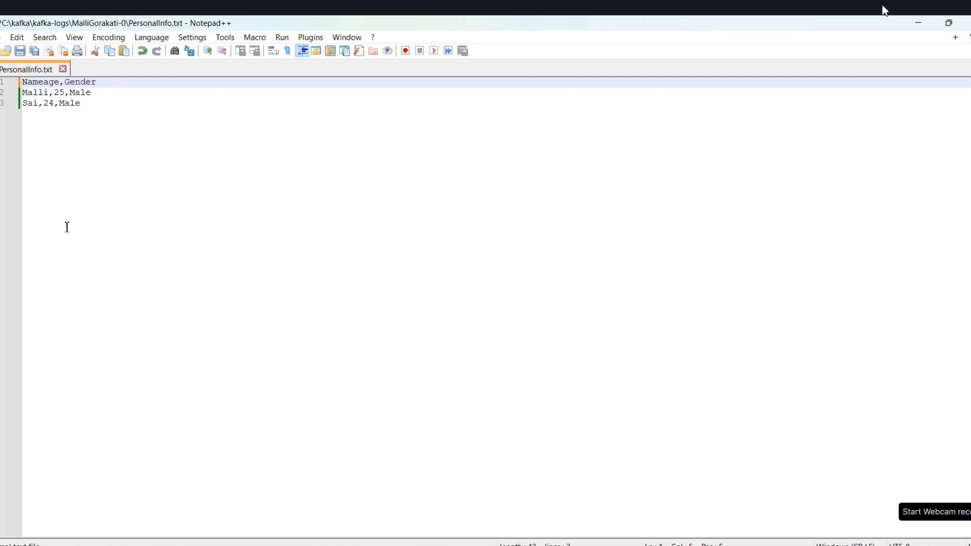
{"action": "type", "text": "&"}
{"action": "key", "text": "Right"}
{"action": "key", "text": "BackSpace"}
{"action": "type", "text": "&"}
Step: Return to Pega Dev Studio and set the Parse Delimited rule's delimiter to &
{"action": "left_click", "coordinate": [916, 25]}
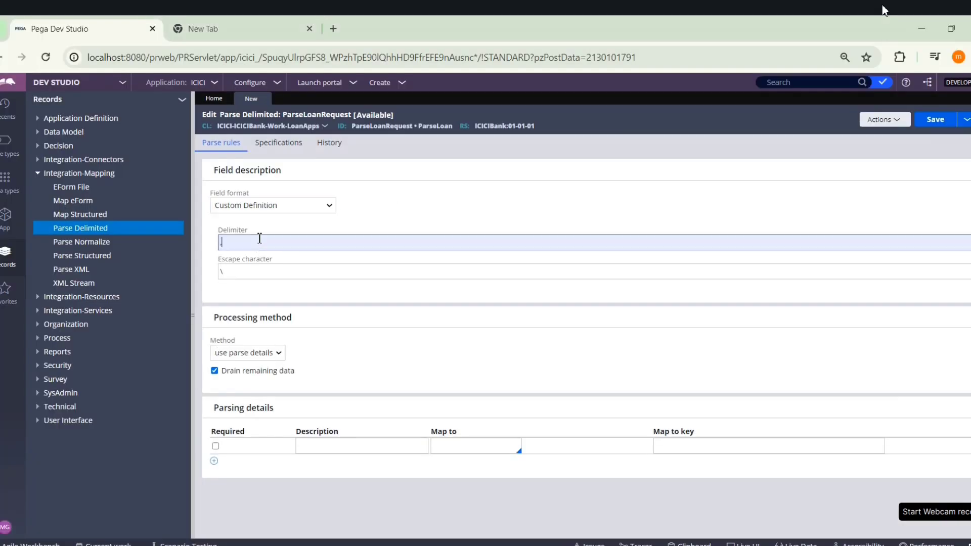
{"action": "type", "text": "&"}
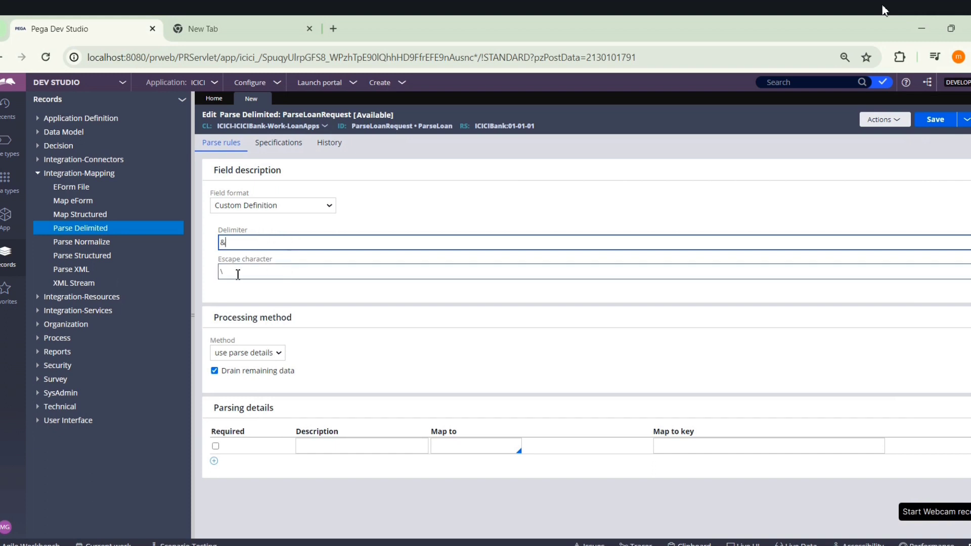
{"action": "left_click", "coordinate": [241, 261]}
{"action": "type", "text": "\\"}
Step: Switch to PersonalInfo.txt in Notepad++ and replace both & separators in the header line with commas
{"action": "mouse_move", "coordinate": [763, 540]}
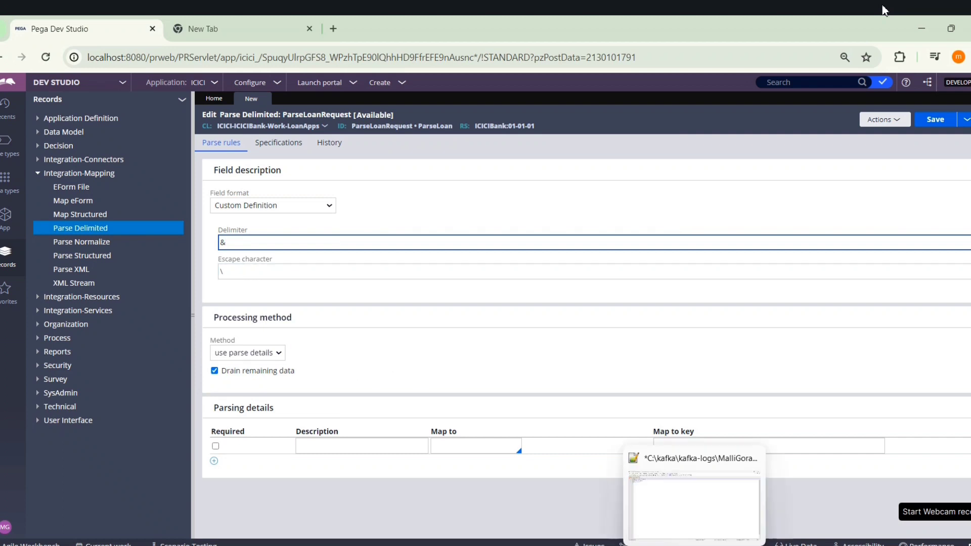
{"action": "left_click", "coordinate": [694, 506]}
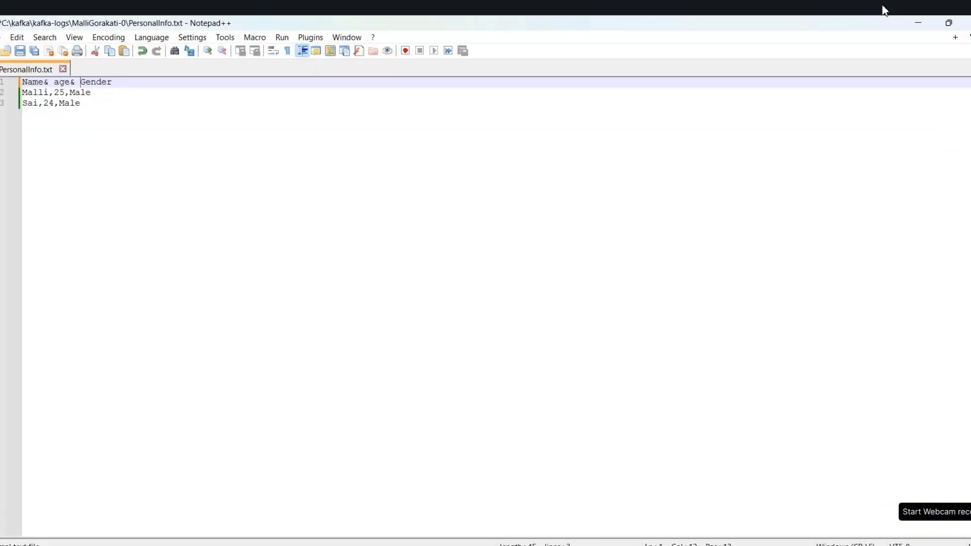
{"action": "left_click", "coordinate": [49, 82]}
{"action": "key", "text": "BackSpace"}
{"action": "type", "text": ","}
{"action": "key", "text": "Right"}
{"action": "key", "text": "Right"}
{"action": "key", "text": "Right"}
{"action": "key", "text": "BackSpace"}
{"action": "type", "text": ","}
Step: Add a phoneNum column to the header line and append three comma-separated phone numbers to the first data row
{"action": "left_click", "coordinate": [129, 85]}
{"action": "type", "text": ",phoneNum"}
{"action": "left_click", "coordinate": [105, 96]}
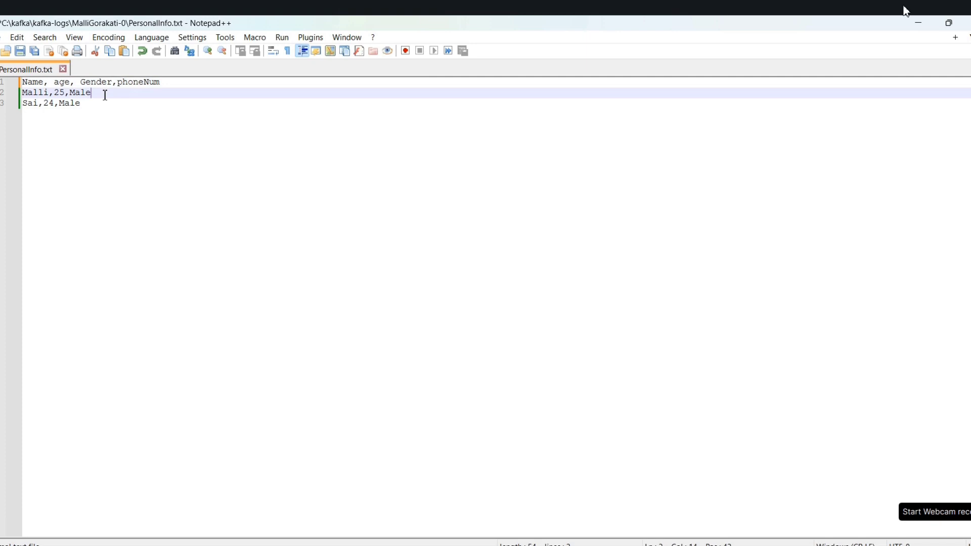
{"action": "type", "text": ",1234,1235"}
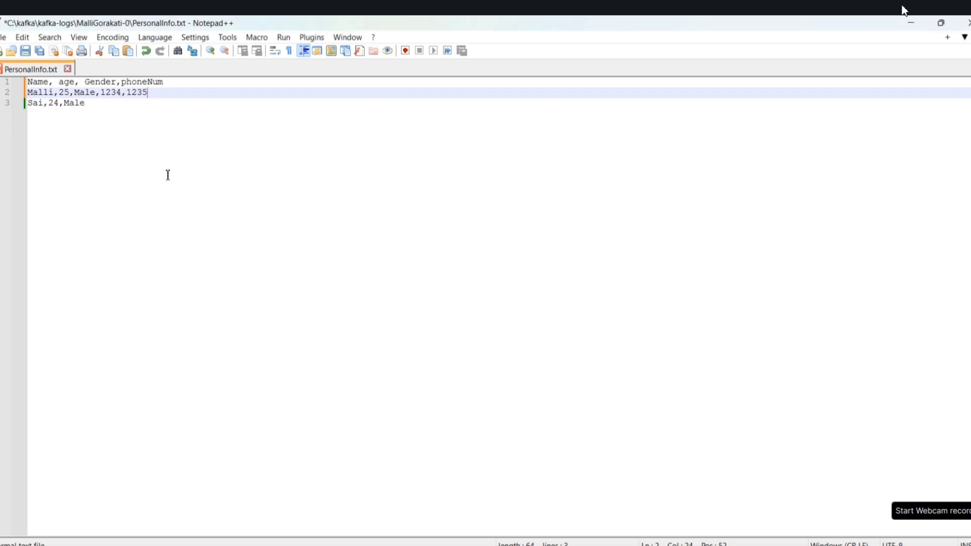
{"action": "type", "text": ",1236"}
Step: Switch to Pega Dev Studio and examine the escape character defined in the Parse Delimited rule
{"action": "mouse_move", "coordinate": [632, 545]}
{"action": "left_click", "coordinate": [667, 502]}
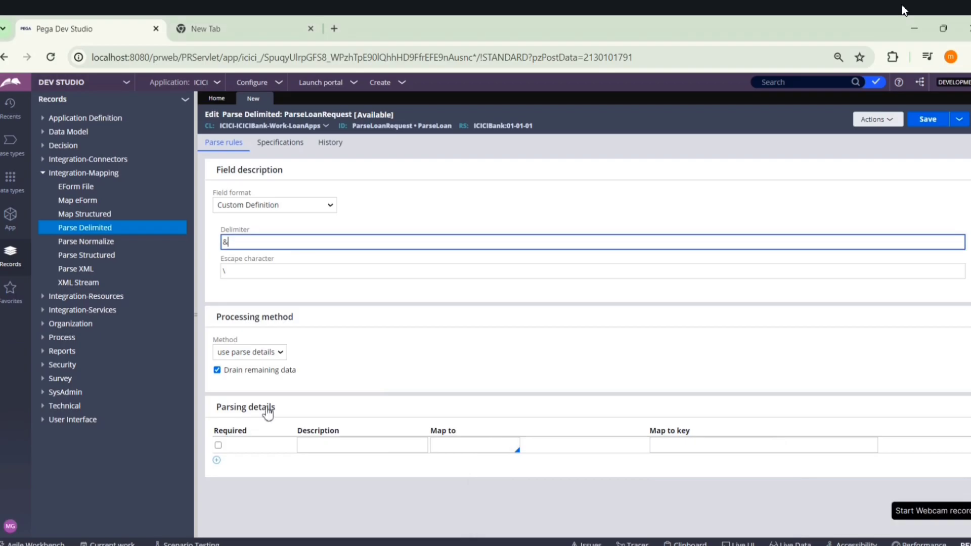
{"action": "left_click", "coordinate": [238, 273]}
{"action": "double_click", "coordinate": [238, 272]}
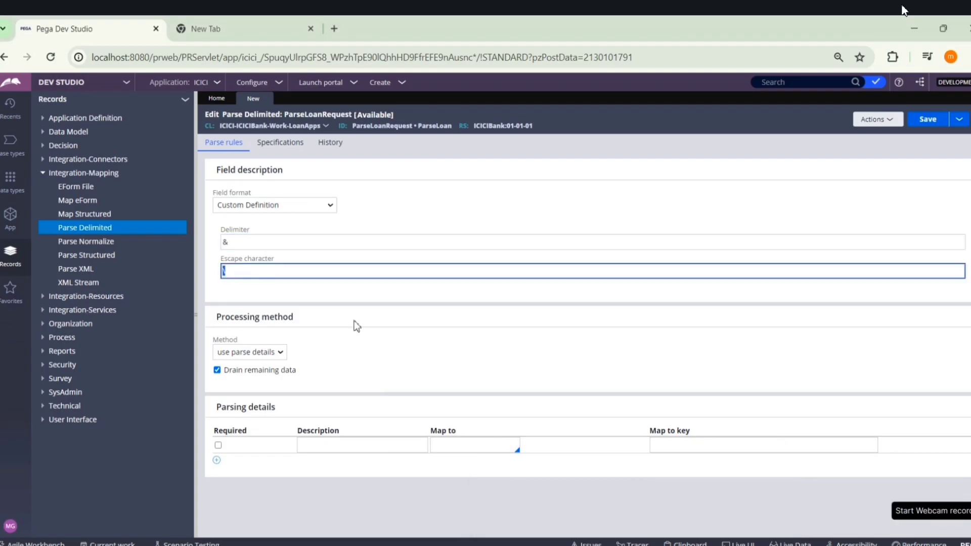
Step: In PersonalInfo.txt in Notepad++, insert a backslash before each comma separating the phone numbers in the first data row
{"action": "left_click", "coordinate": [702, 505]}
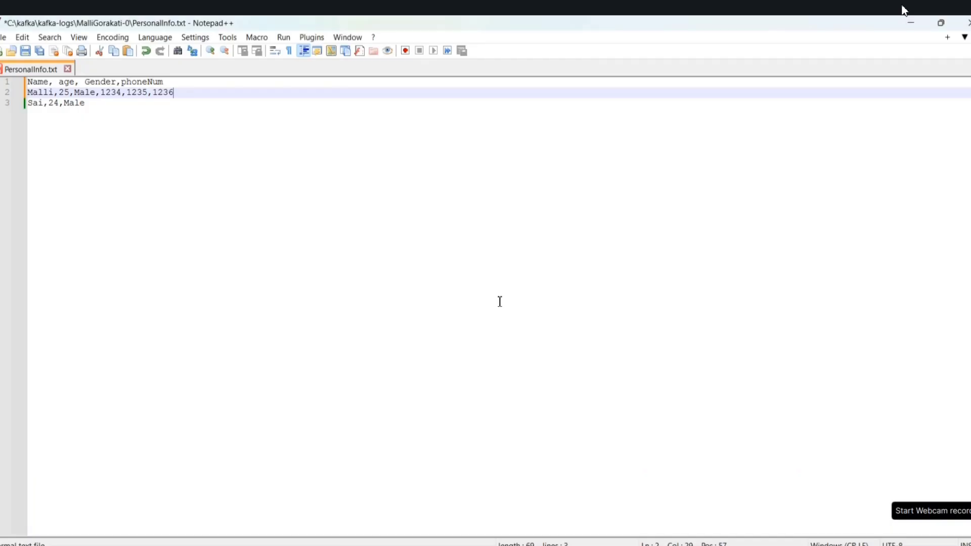
{"action": "left_click", "coordinate": [124, 95]}
{"action": "type", "text": "\\"}
{"action": "left_click", "coordinate": [154, 92]}
{"action": "type", "text": "\\"}
Step: Review the rule's processing method options in Pega Dev Studio and compare them with the records in PersonalInfo.txt
{"action": "left_click", "coordinate": [714, 504]}
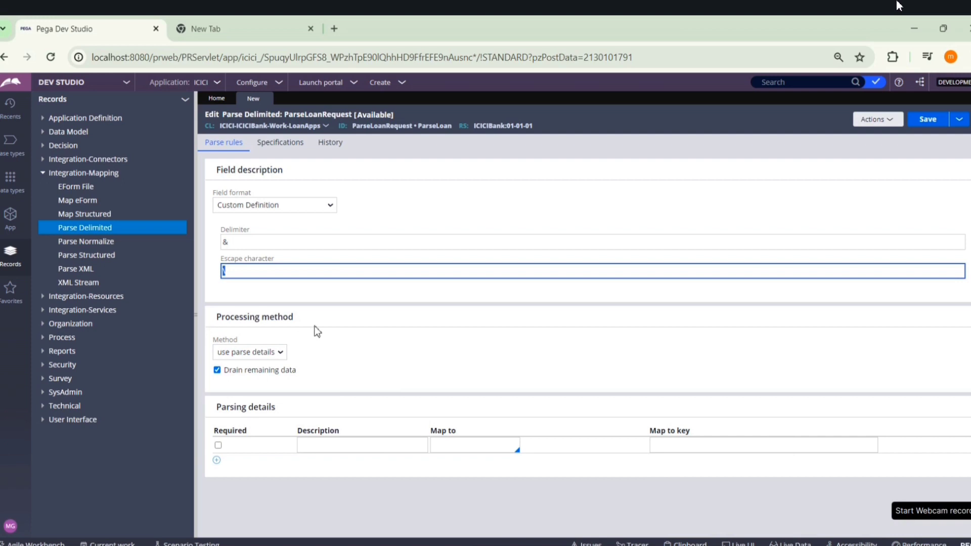
{"action": "left_click", "coordinate": [263, 352]}
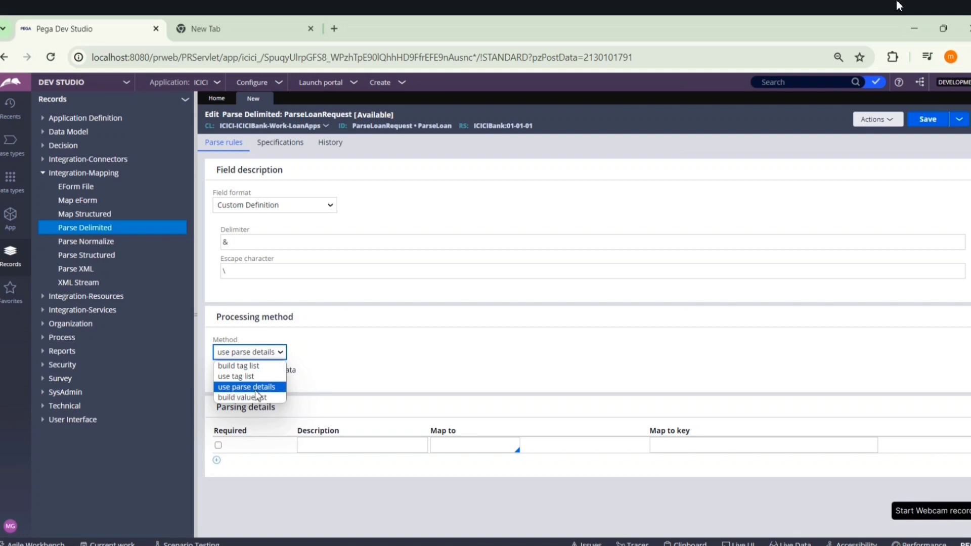
{"action": "left_click", "coordinate": [408, 339]}
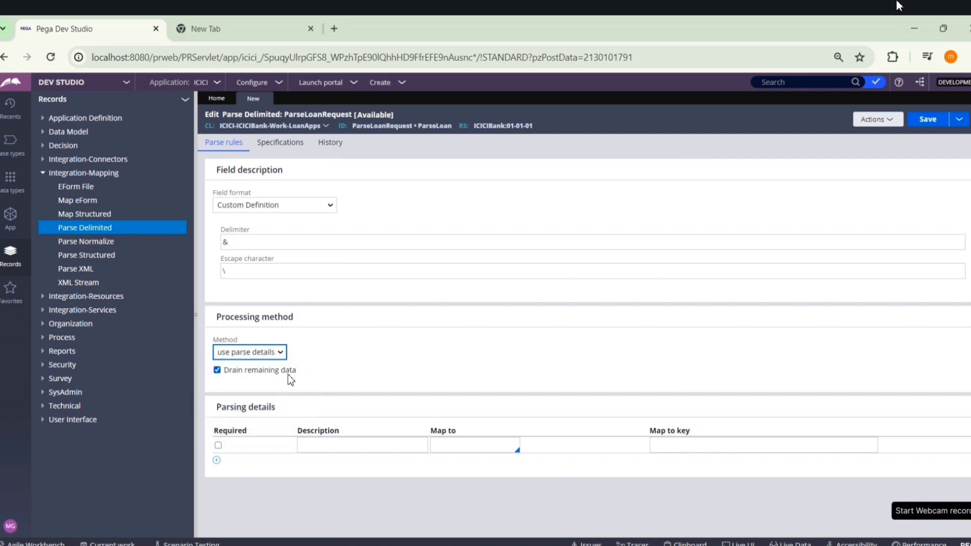
{"action": "left_click", "coordinate": [682, 540]}
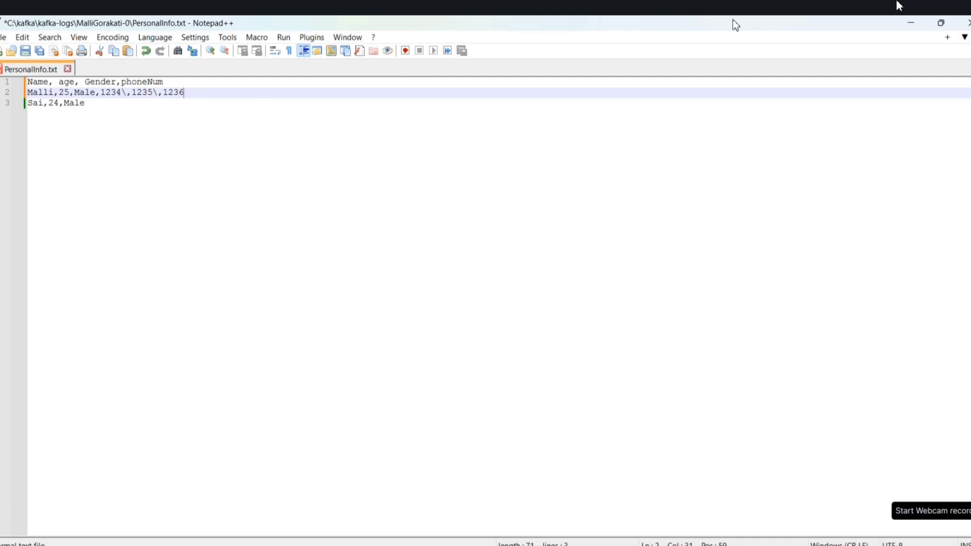
{"action": "left_click", "coordinate": [910, 23]}
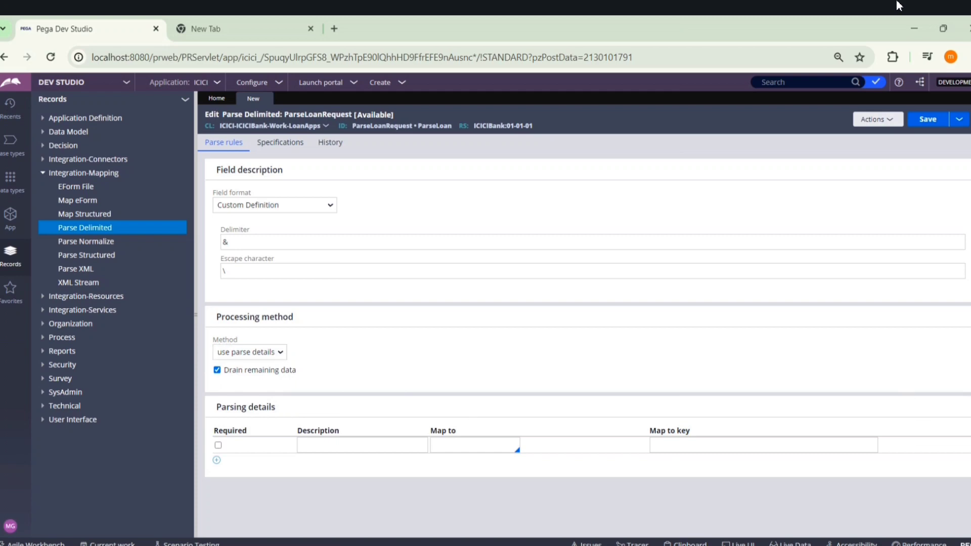
Step: Set the first parsing details row to map to Clipboard with the key .Name, checking the column order in PersonalInfo.txt in Notepad++
{"action": "left_click", "coordinate": [469, 446]}
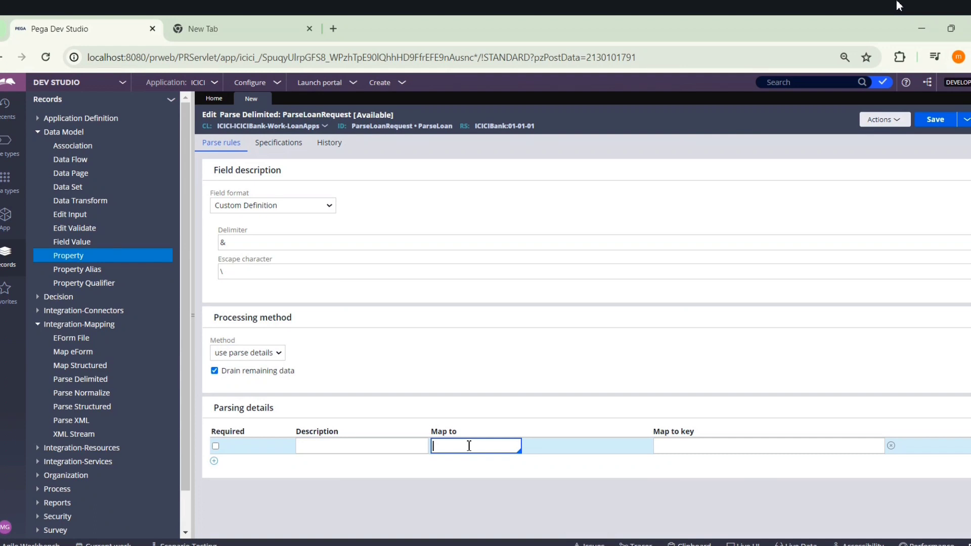
{"action": "left_click", "coordinate": [469, 446]}
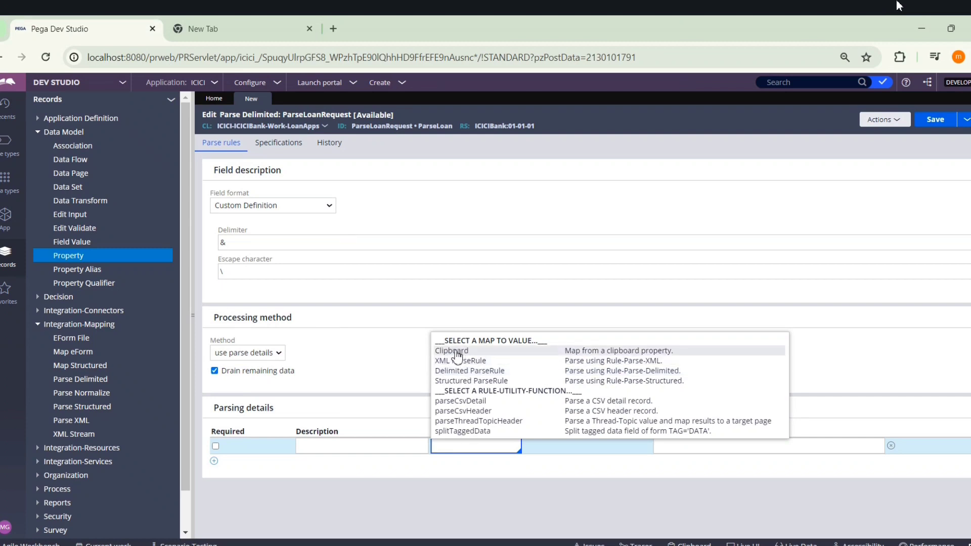
{"action": "left_click", "coordinate": [457, 356]}
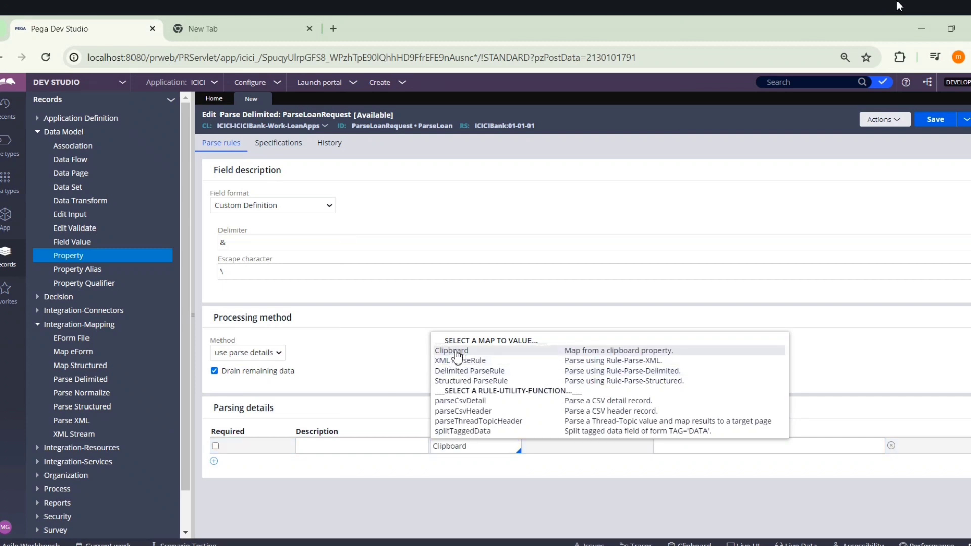
{"action": "left_click", "coordinate": [683, 445]}
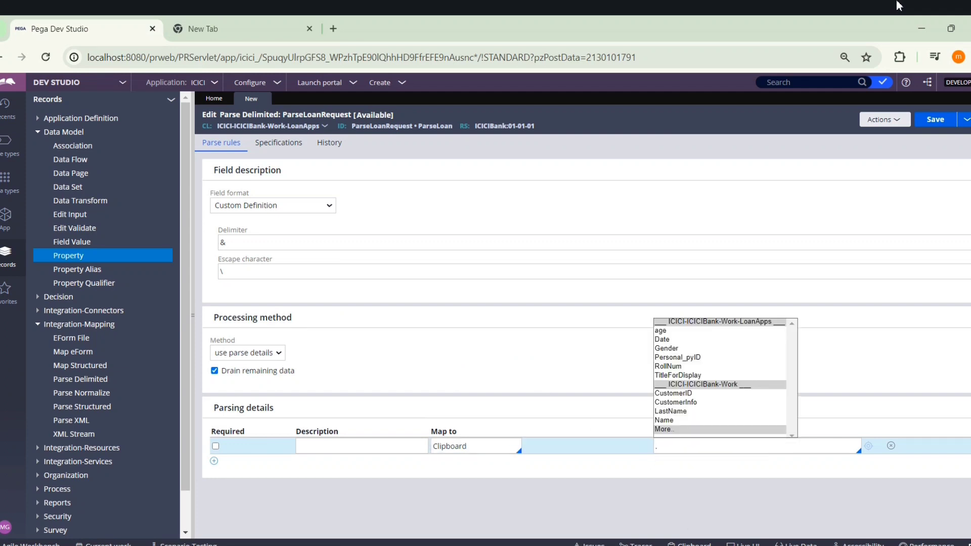
{"action": "key", "text": "alt+Tab"}
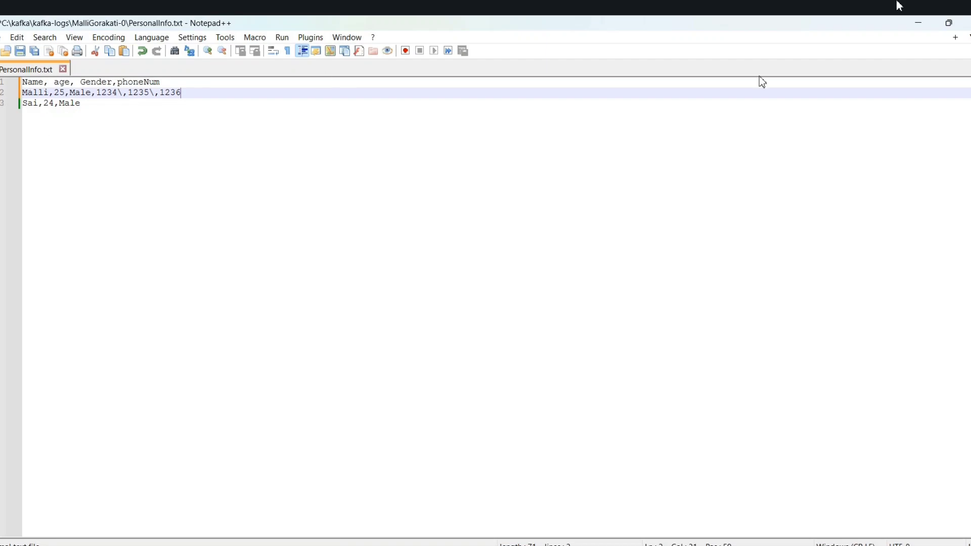
{"action": "key", "text": "alt+Tab"}
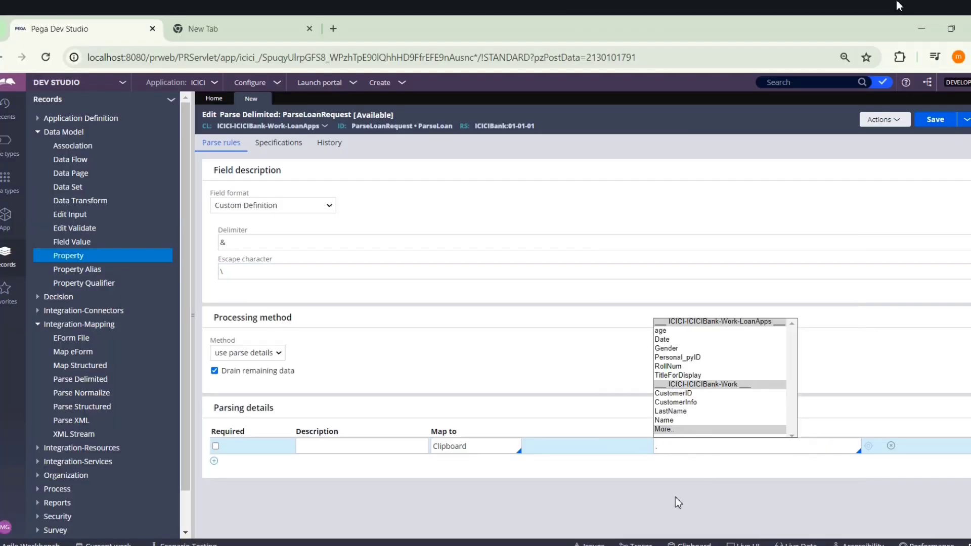
{"action": "type", "text": "Name"}
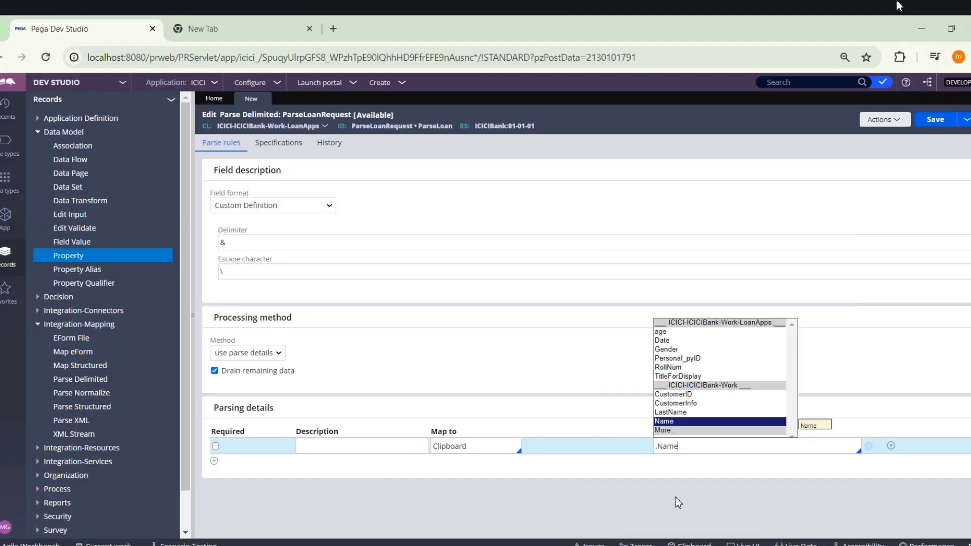
{"action": "left_click", "coordinate": [823, 478]}
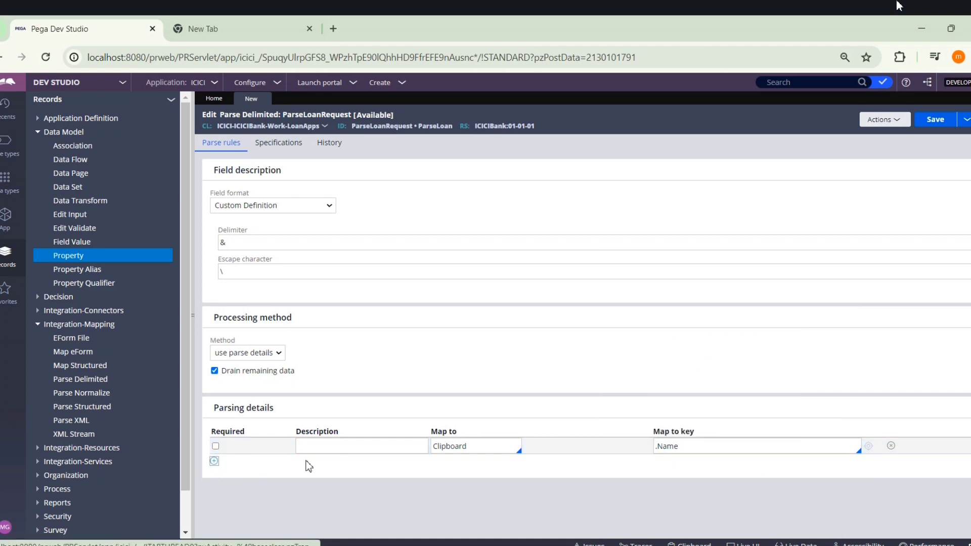
Step: Add a second parsing details row that maps to Clipboard with the key .age, checking PersonalInfo.txt in Notepad++ for the column
{"action": "left_click", "coordinate": [214, 460]}
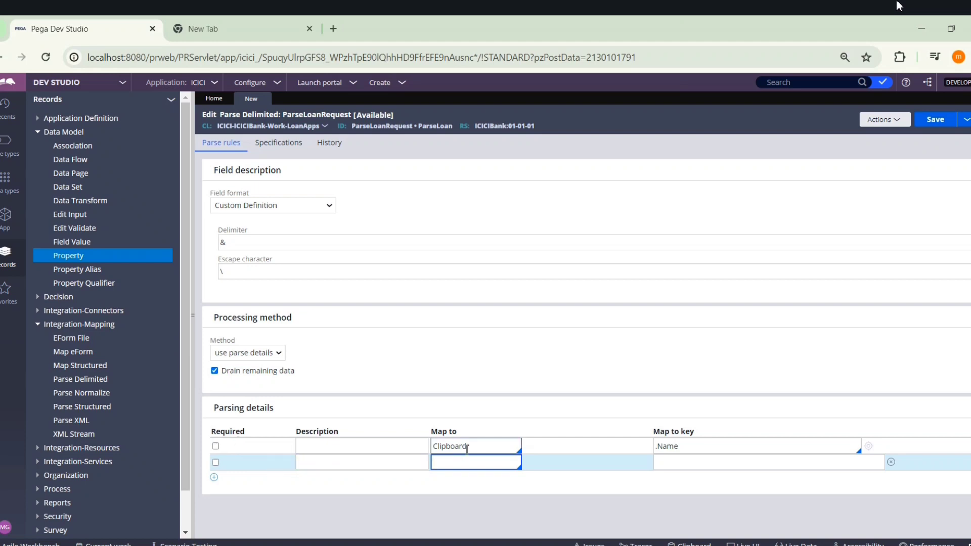
{"action": "double_click", "coordinate": [474, 447]}
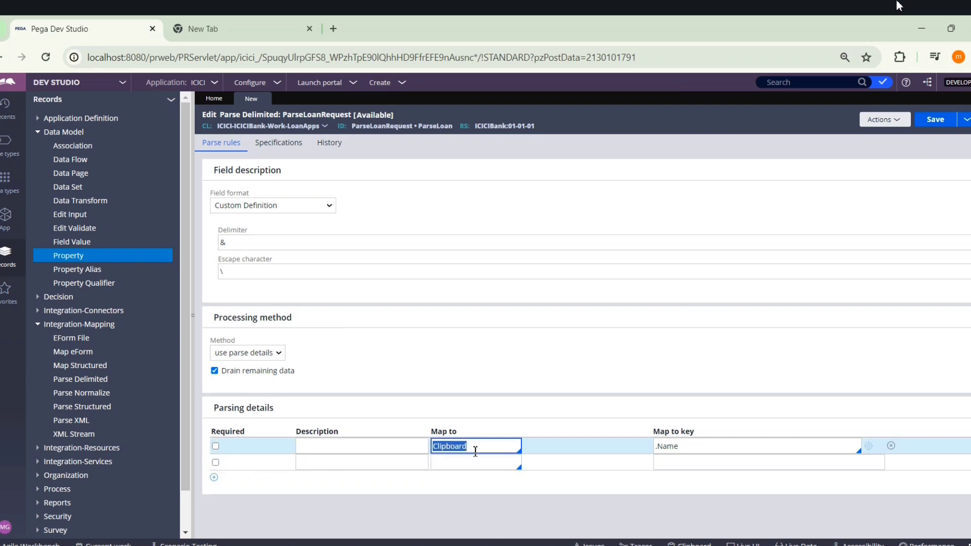
{"action": "left_click", "coordinate": [461, 531]}
{"action": "left_click", "coordinate": [469, 463]}
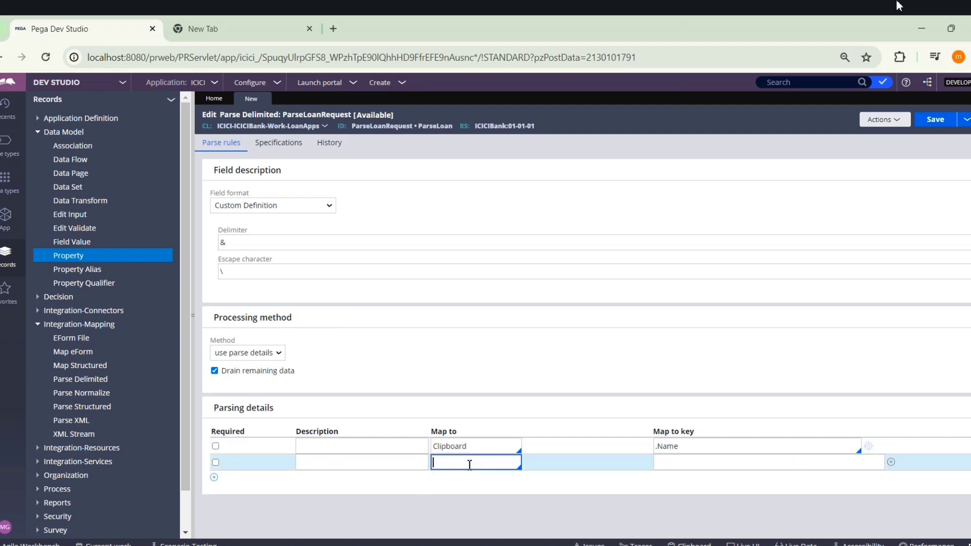
{"action": "left_click", "coordinate": [759, 462]}
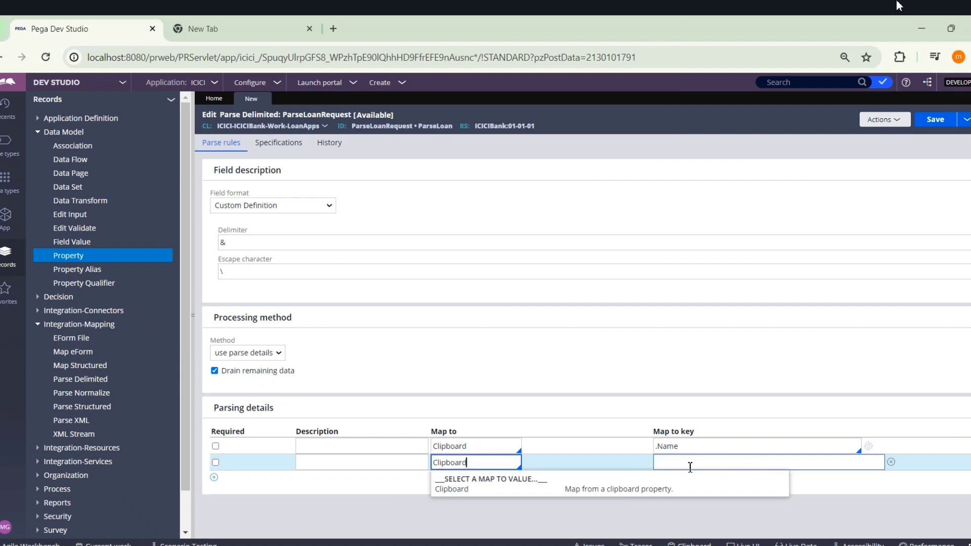
{"action": "key", "text": "alt+Tab"}
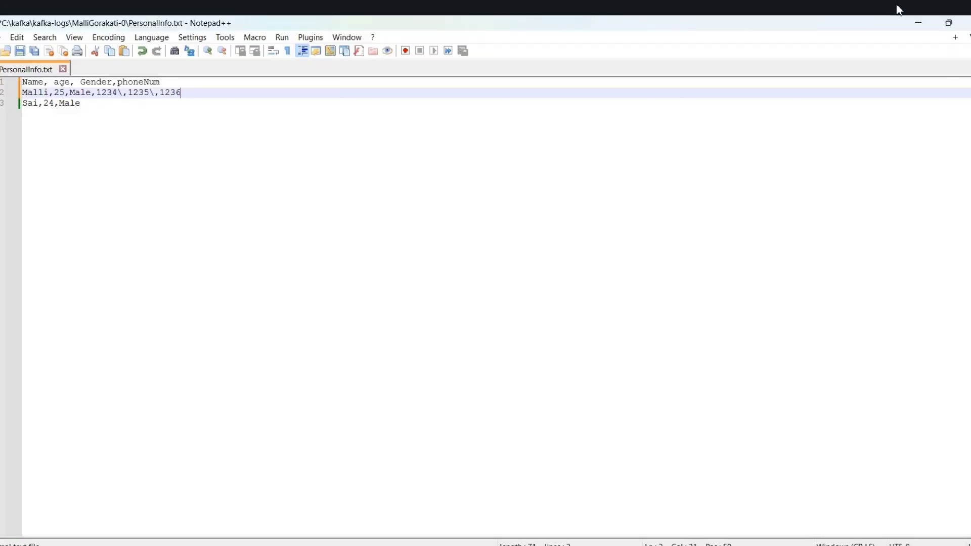
{"action": "key", "text": "alt+Tab"}
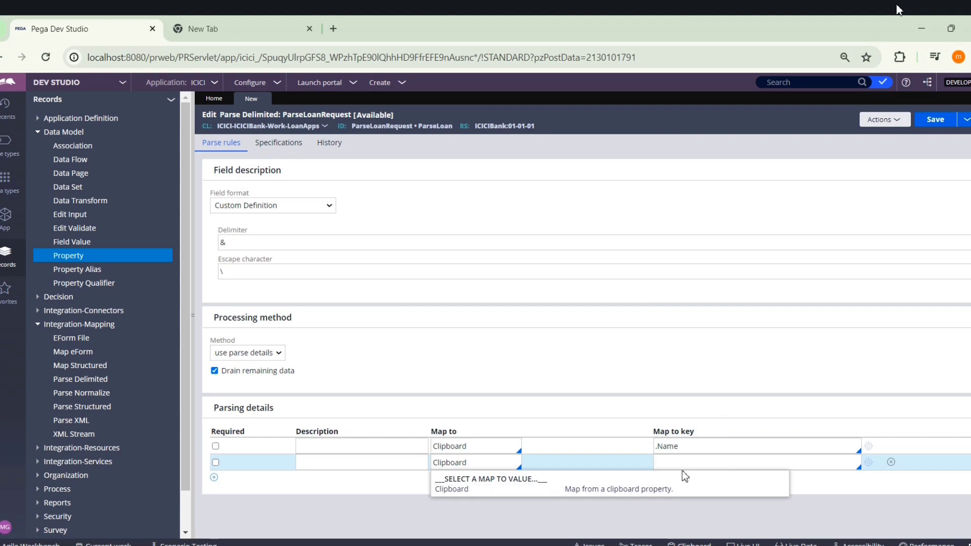
{"action": "type", "text": ".ag"}
{"action": "key", "text": "Return"}
Step: Add a third parsing details row that maps to Clipboard with the key .Gender
{"action": "left_click", "coordinate": [214, 478]}
{"action": "left_click", "coordinate": [481, 458]}
{"action": "left_click", "coordinate": [473, 479]}
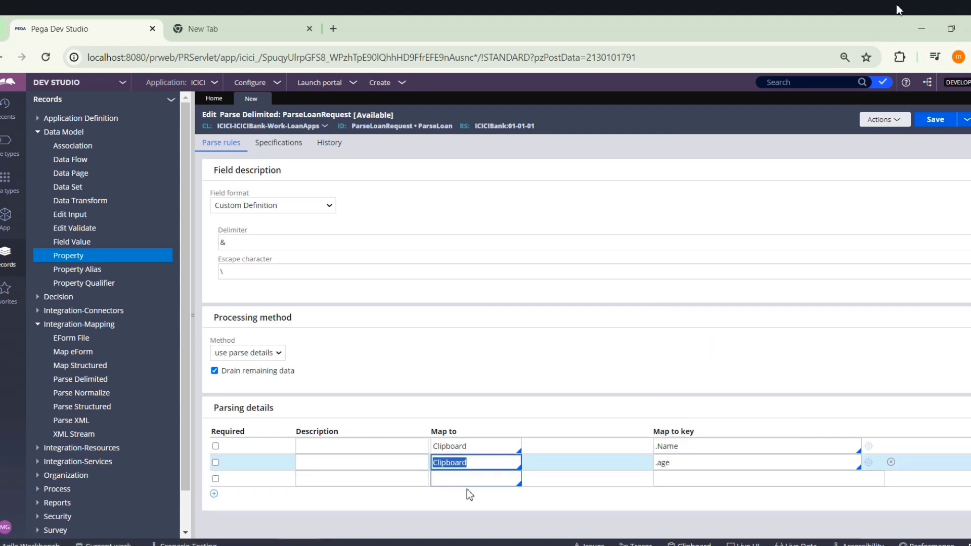
{"action": "left_click", "coordinate": [456, 486]}
{"action": "left_click", "coordinate": [733, 479]}
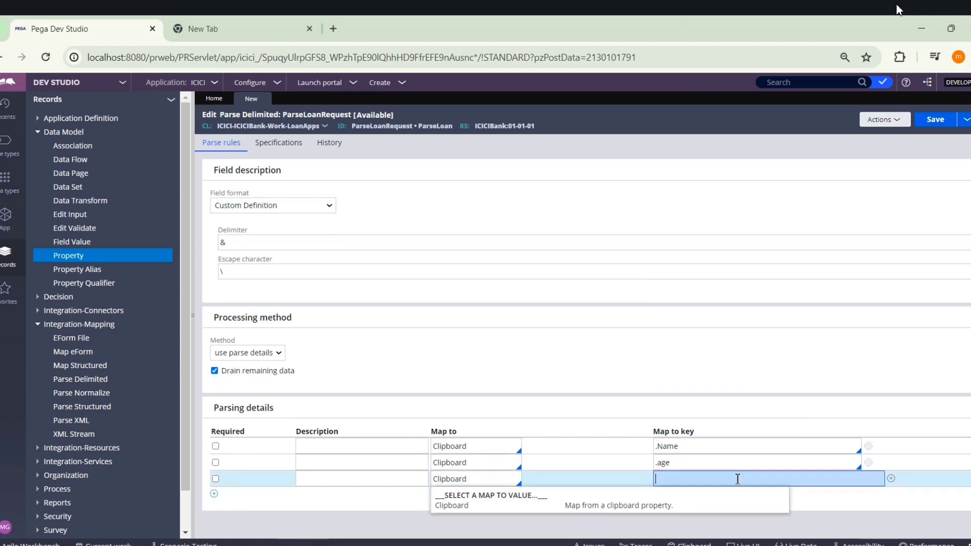
{"action": "type", "text": "."}
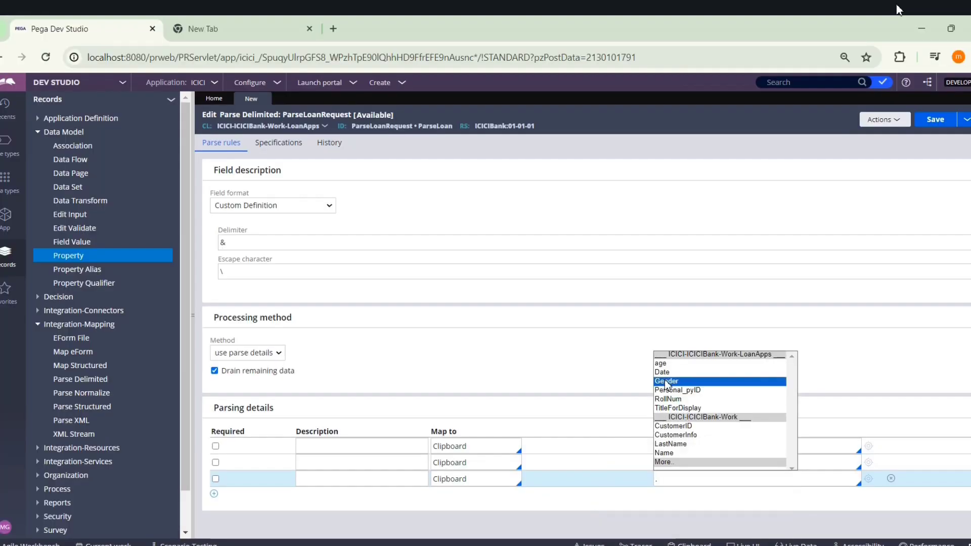
{"action": "left_click", "coordinate": [667, 381]}
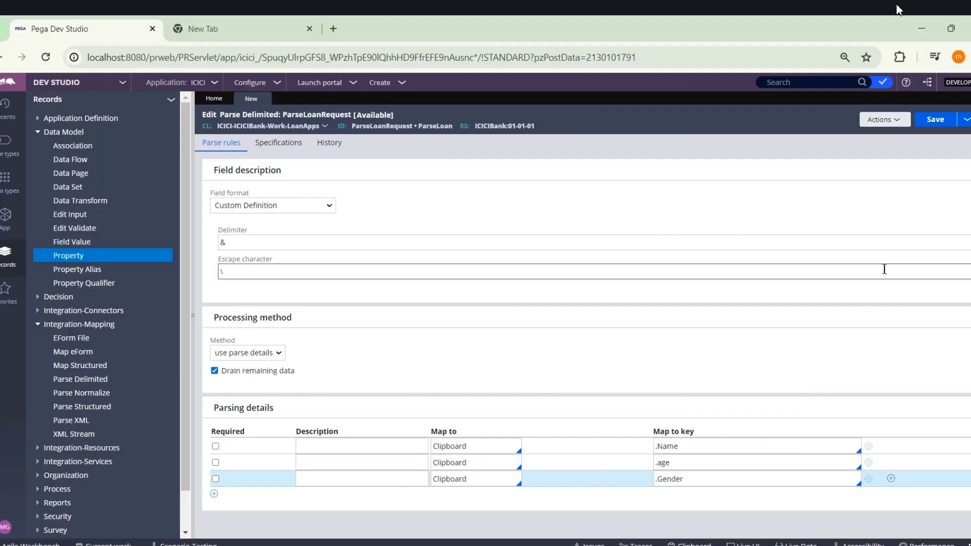
Step: In Notepad++, remove the phoneNum column from the header and the phone numbers from the first data row of PersonalInfo.txt, and save the file
{"action": "key", "text": "alt+Tab"}
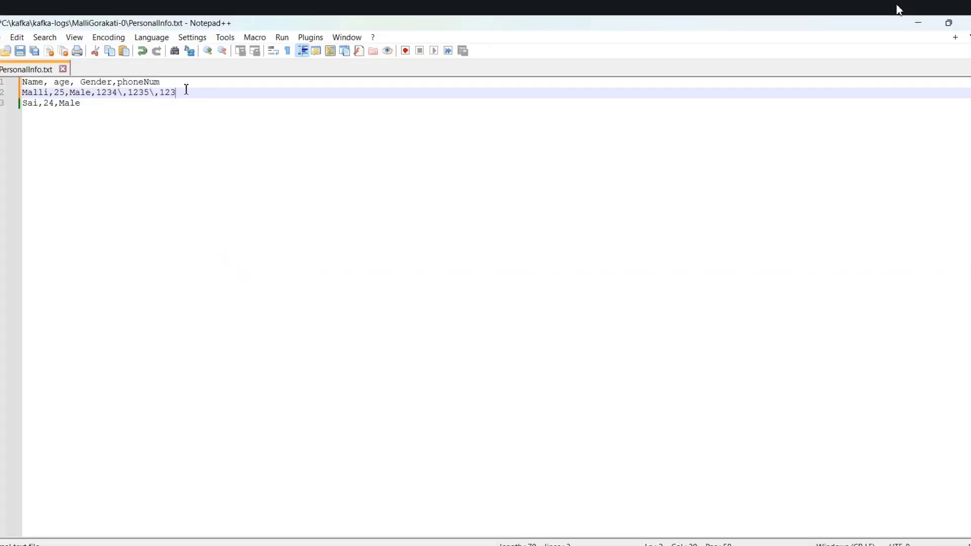
{"action": "key", "text": "BackSpace"}
{"action": "key", "text": "BackSpace"}
{"action": "key", "text": "BackSpace"}
{"action": "key", "text": "BackSpace"}
{"action": "key", "text": "BackSpace"}
{"action": "key", "text": "BackSpace"}
{"action": "key", "text": "BackSpace"}
{"action": "key", "text": "BackSpace"}
{"action": "key", "text": "BackSpace"}
{"action": "key", "text": "BackSpace"}
{"action": "key", "text": "BackSpace"}
{"action": "key", "text": "BackSpace"}
{"action": "key", "text": "BackSpace"}
{"action": "key", "text": "BackSpace"}
{"action": "key", "text": "BackSpace"}
{"action": "left_click", "coordinate": [188, 85]}
{"action": "key", "text": "BackSpace"}
{"action": "key", "text": "BackSpace"}
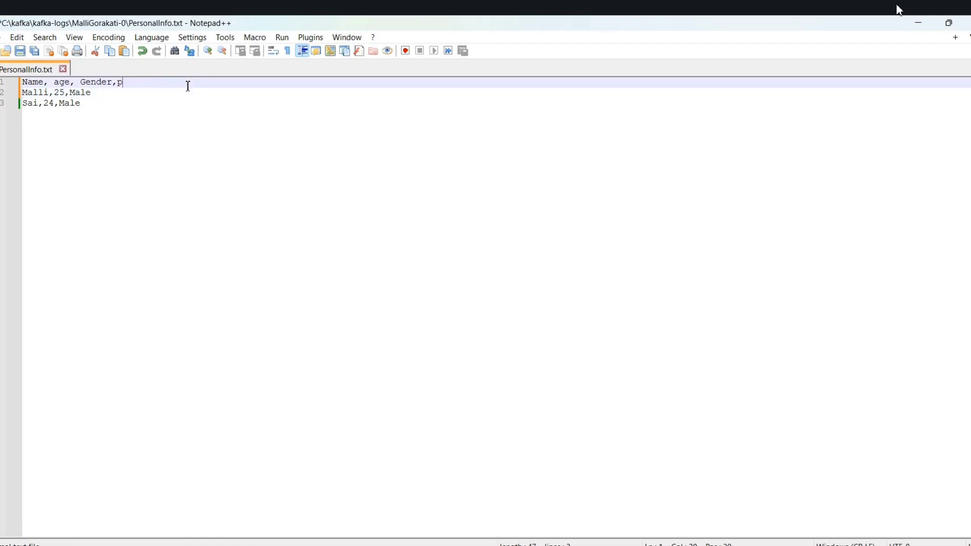
{"action": "left_click", "coordinate": [171, 141]}
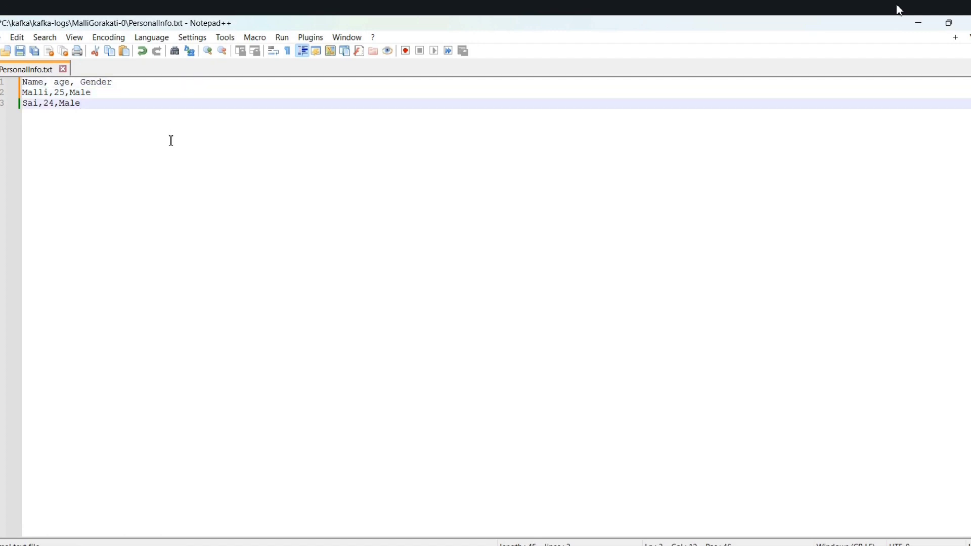
{"action": "key", "text": "ctrl+s"}
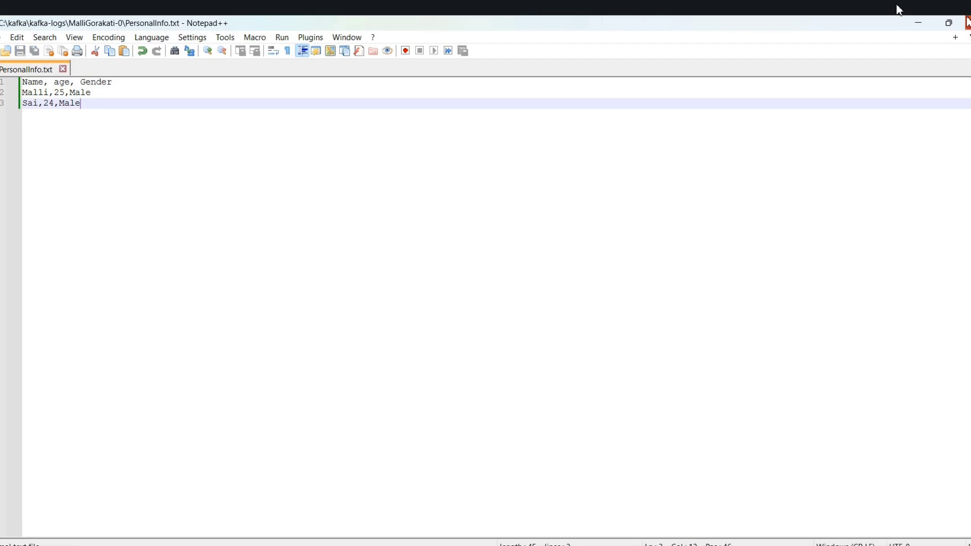
Step: Back in Pega Dev Studio, set the rule's field format to Comma-Separated Values (CSV) and save the rule
{"action": "left_click", "coordinate": [914, 22]}
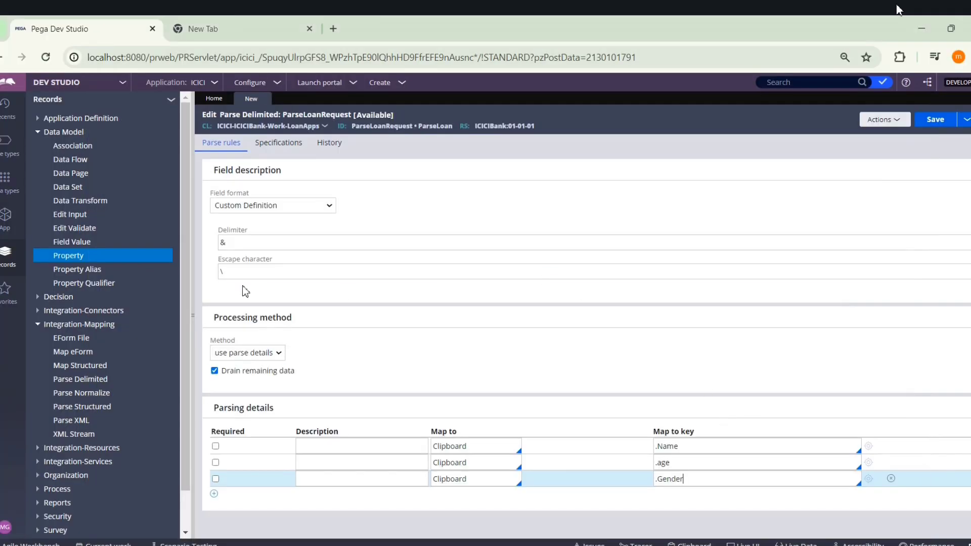
{"action": "left_click", "coordinate": [279, 210]}
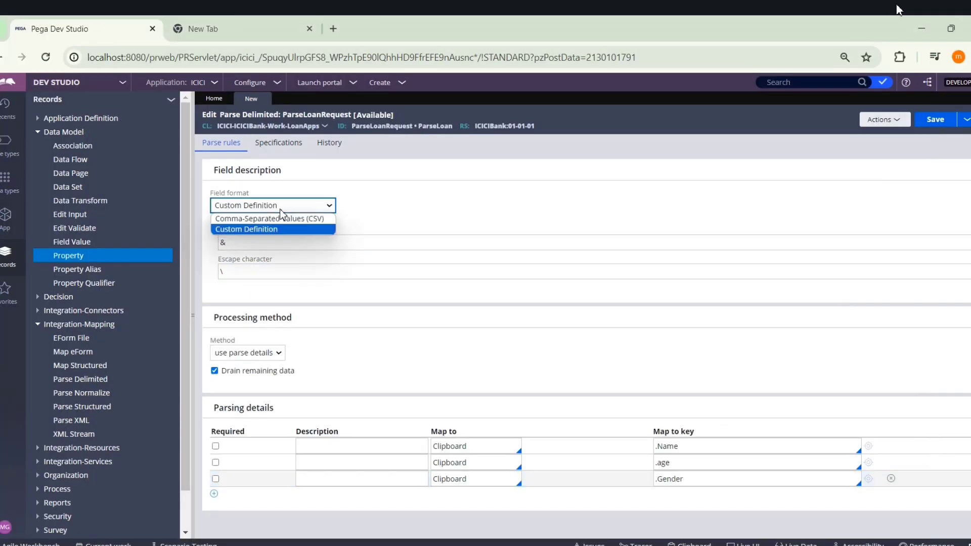
{"action": "left_click", "coordinate": [250, 219]}
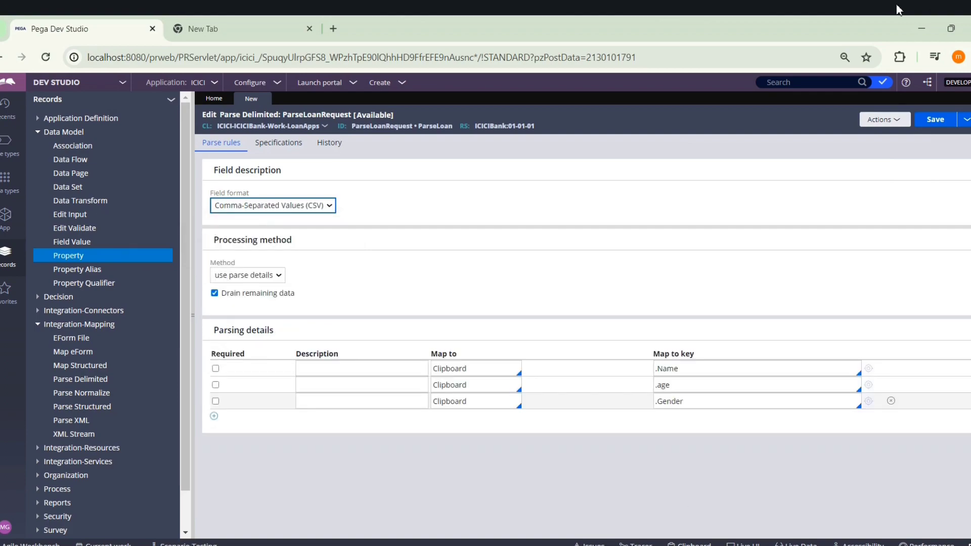
{"action": "key", "text": "alt+Tab"}
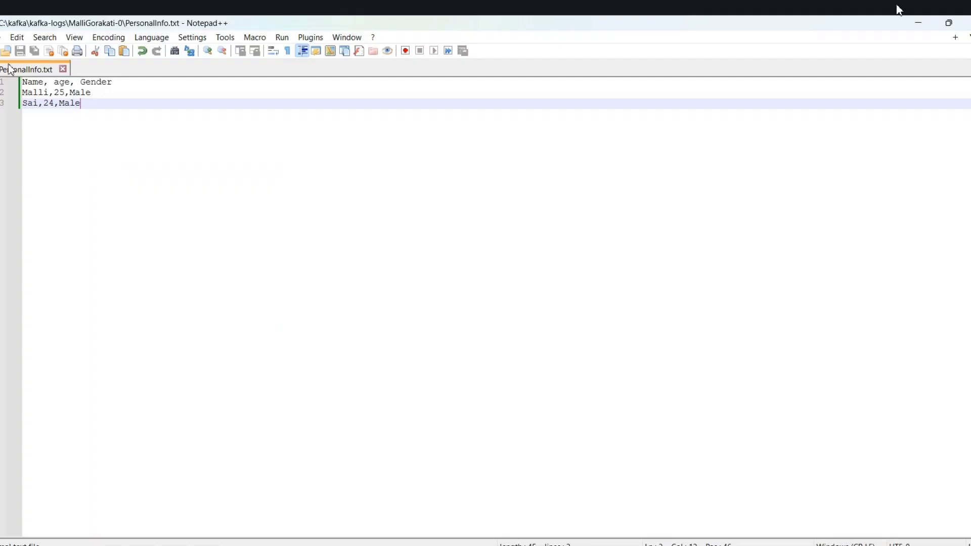
{"action": "left_click", "coordinate": [926, 22]}
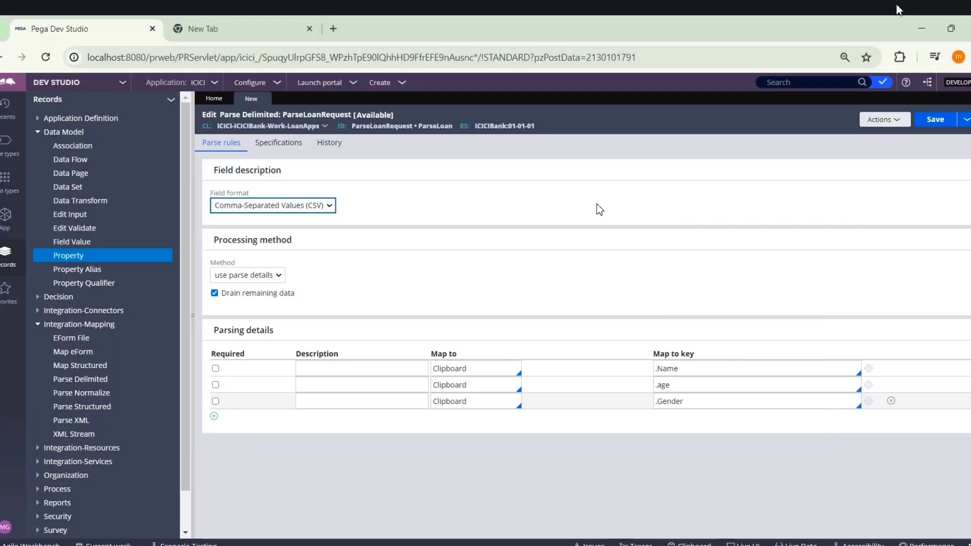
{"action": "left_click", "coordinate": [936, 122]}
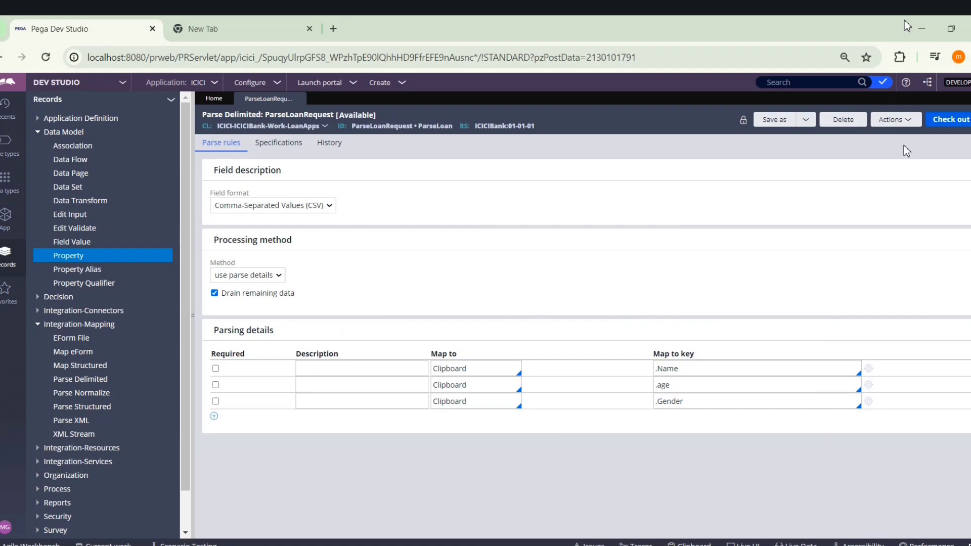
Step: Open the run window for the ParseLoanRequest rule and choose Text to be parsed as the parse option
{"action": "left_click", "coordinate": [892, 121]}
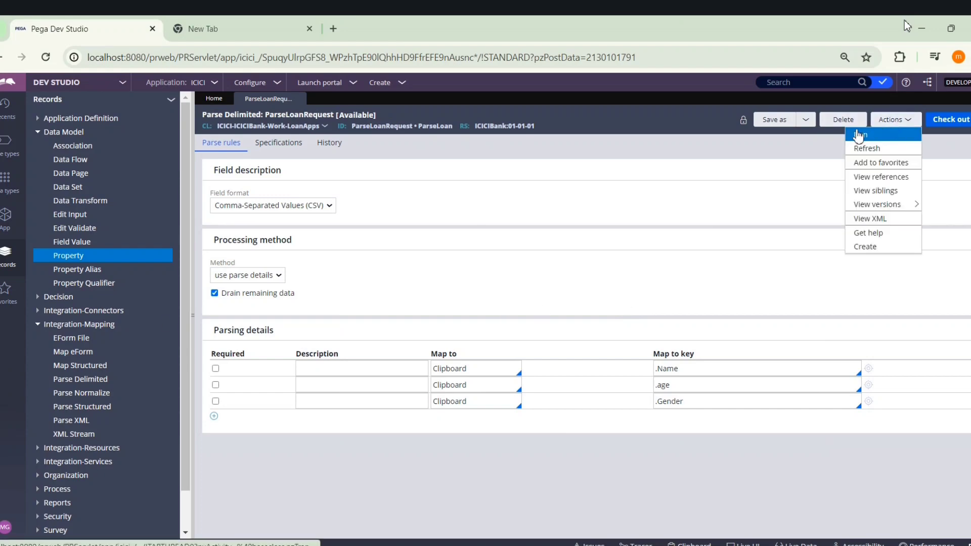
{"action": "left_click", "coordinate": [859, 135]}
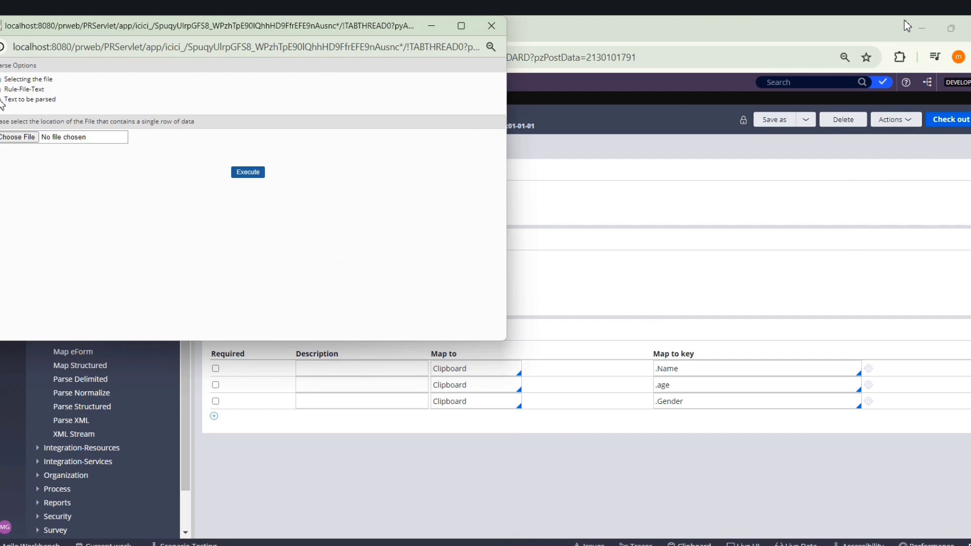
{"action": "left_click", "coordinate": [2, 99]}
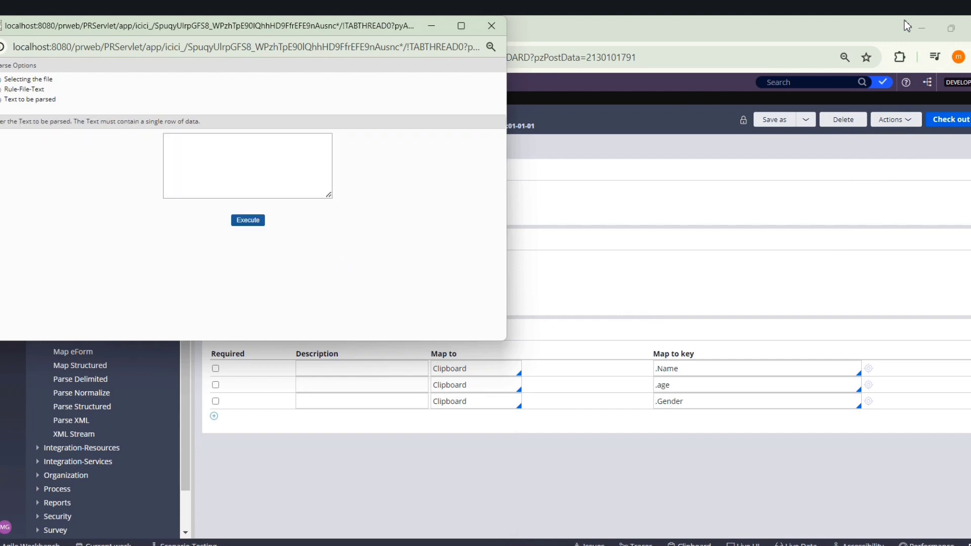
Step: In Notepad++, select the first data row of PersonalInfo.txt
{"action": "key", "text": "alt+Tab"}
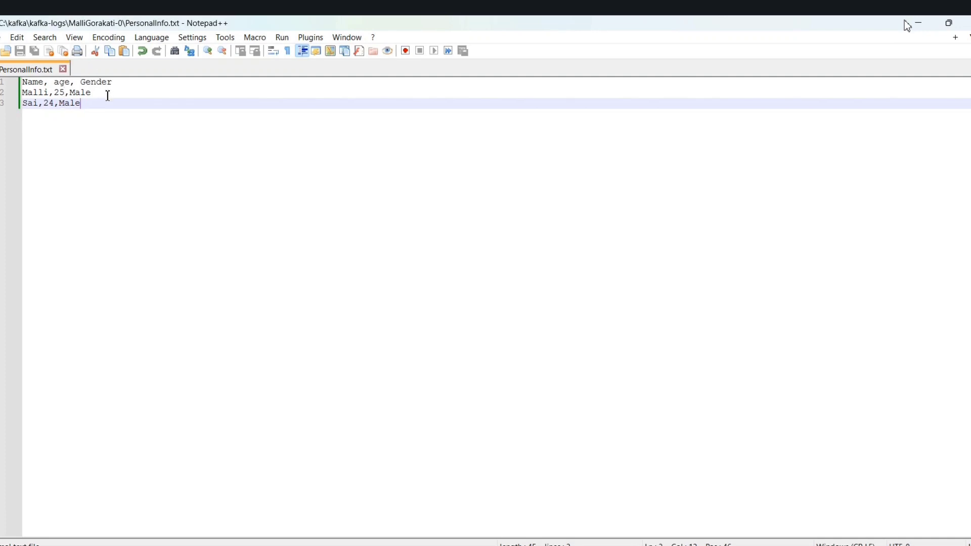
{"action": "left_click_drag", "start_coordinate": [108, 95], "coordinate": [23, 96]}
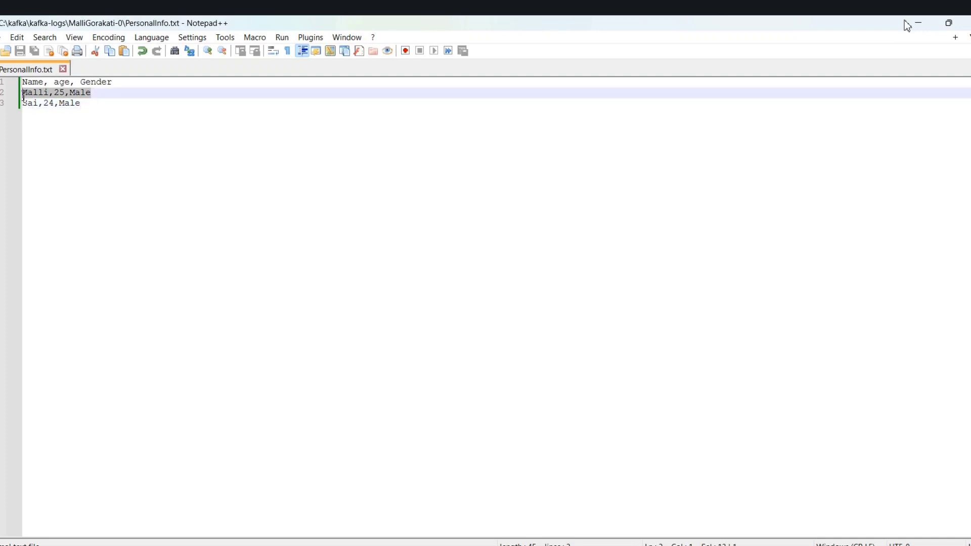
{"action": "key", "text": "alt+Tab"}
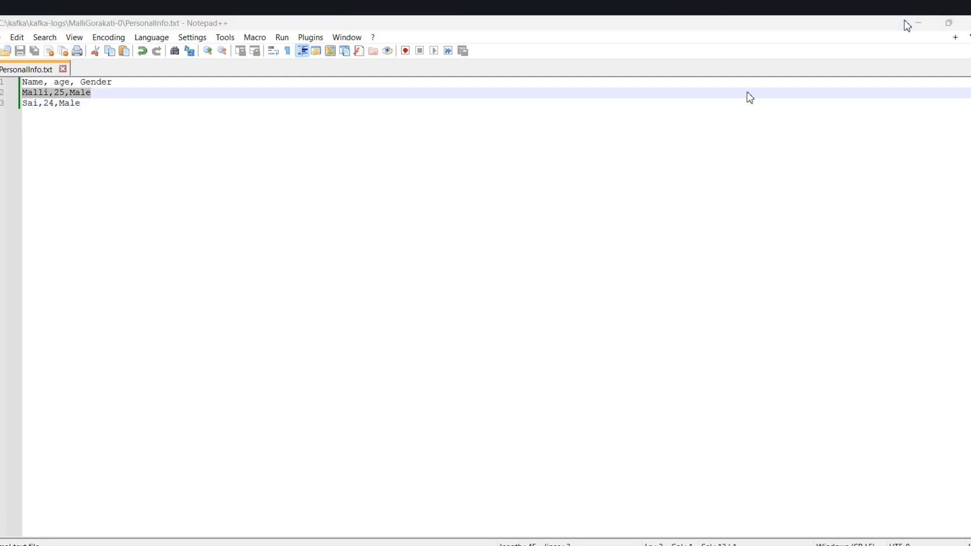
{"action": "left_click", "coordinate": [199, 150]}
{"action": "type", "text": "Clipboard"}
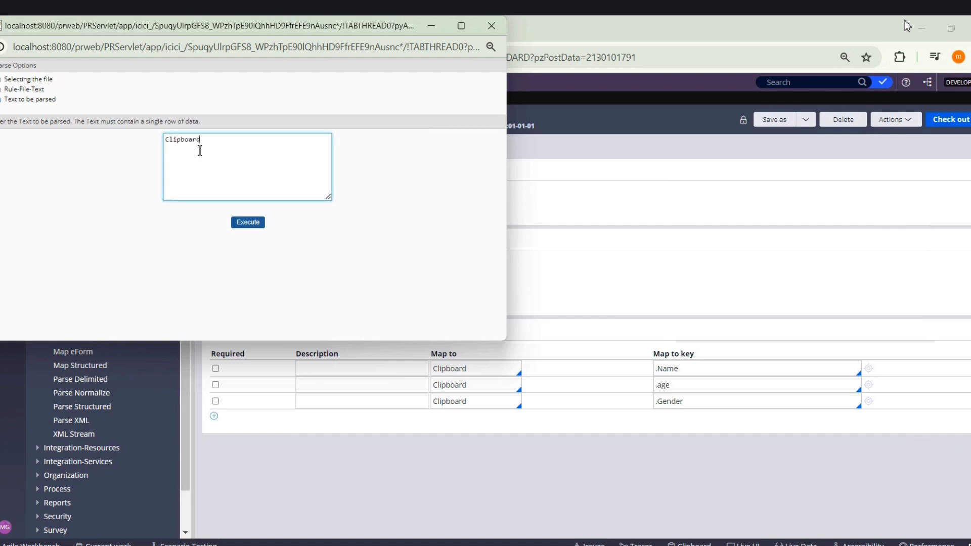
{"action": "key", "text": "ctrl+a"}
{"action": "key", "text": "BackSpace"}
Step: Copy the selected first data row from PersonalInfo.txt in Notepad++ and paste it as the text to be parsed in Pega's run window
{"action": "key", "text": "alt+Tab"}
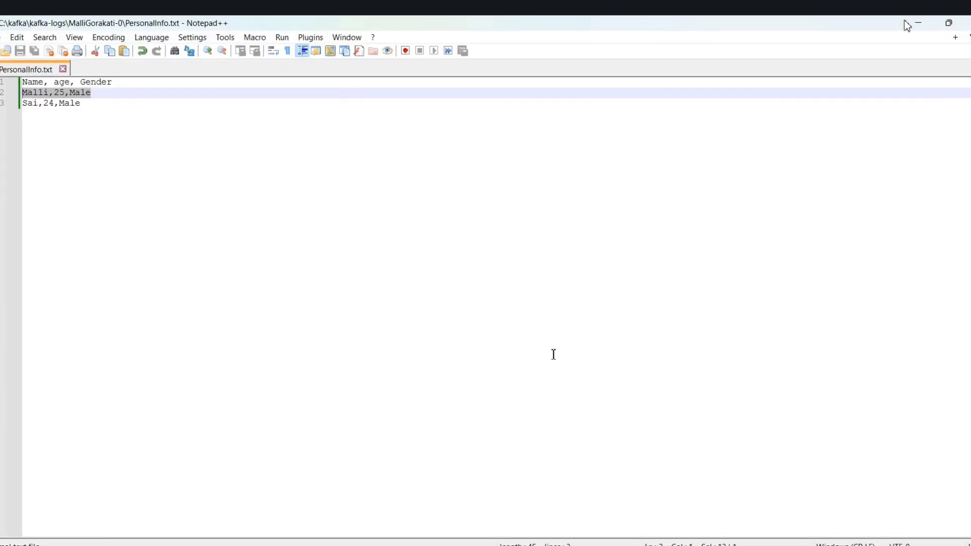
{"action": "right_click", "coordinate": [90, 101]}
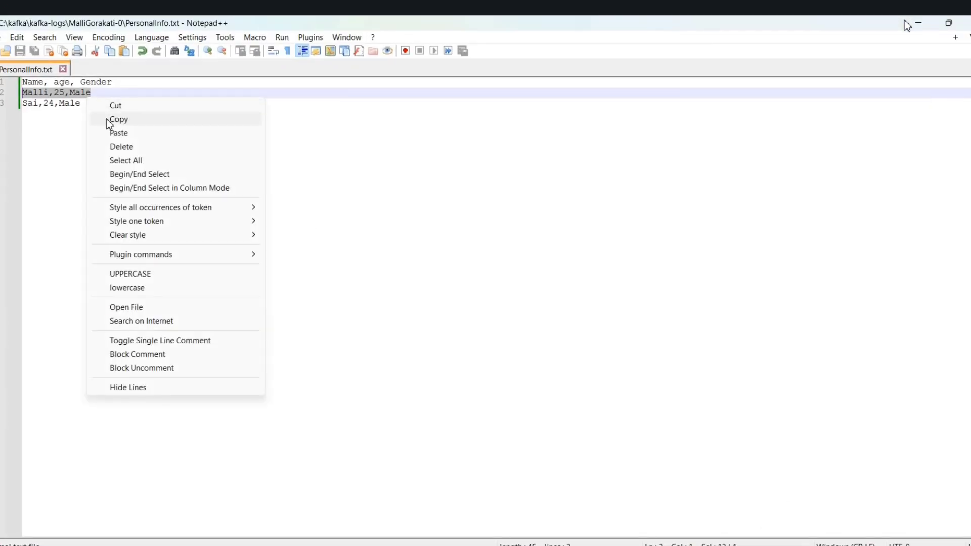
{"action": "left_click", "coordinate": [114, 121]}
{"action": "left_click", "coordinate": [919, 23]}
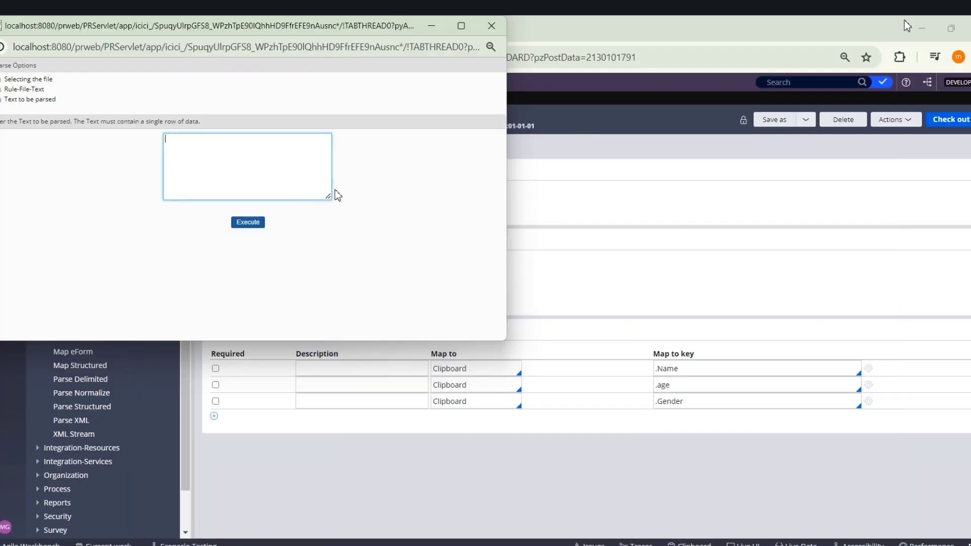
{"action": "left_click", "coordinate": [326, 156]}
{"action": "key", "text": "ctrl+v"}
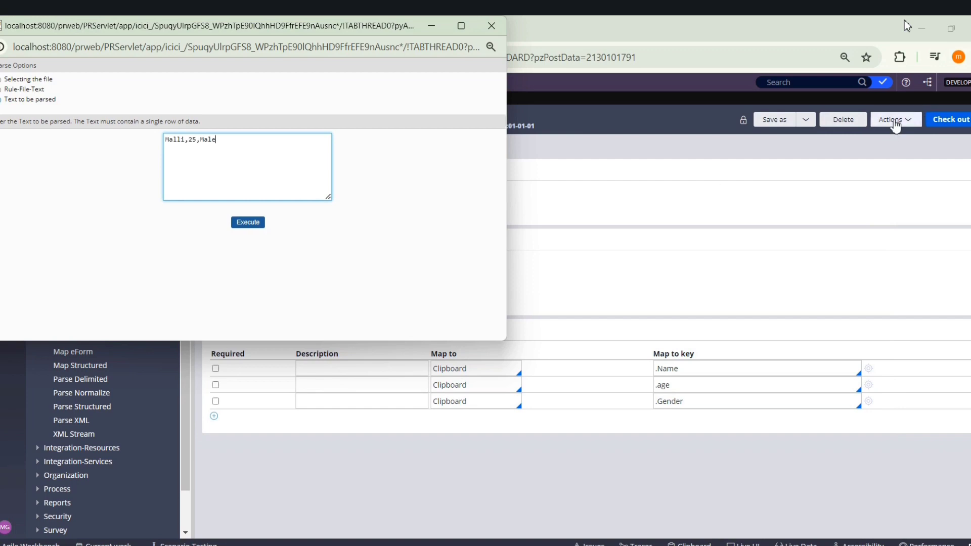
Step: Return to the ParseLoanRequest rule in Dev Studio and launch the Tracer
{"action": "left_click", "coordinate": [894, 121]}
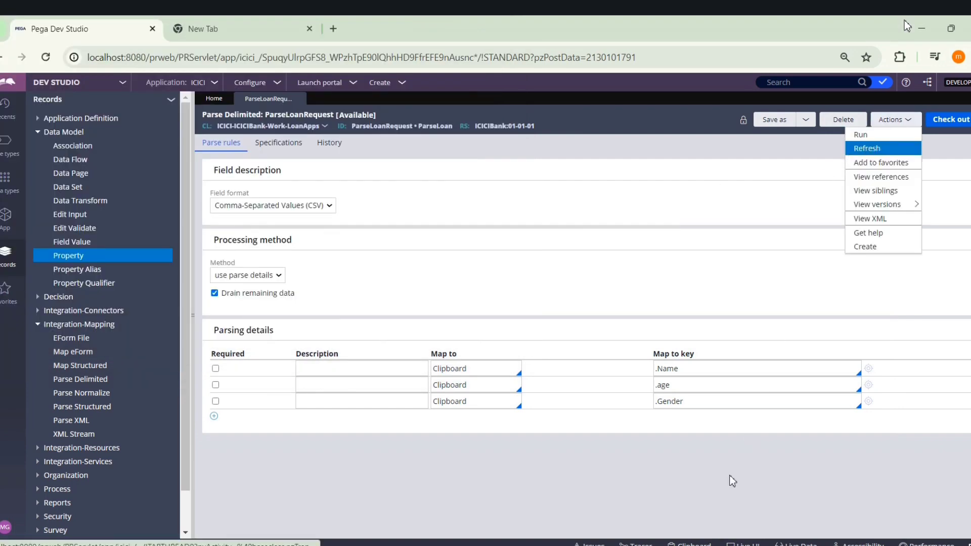
{"action": "mouse_move", "coordinate": [637, 545]}
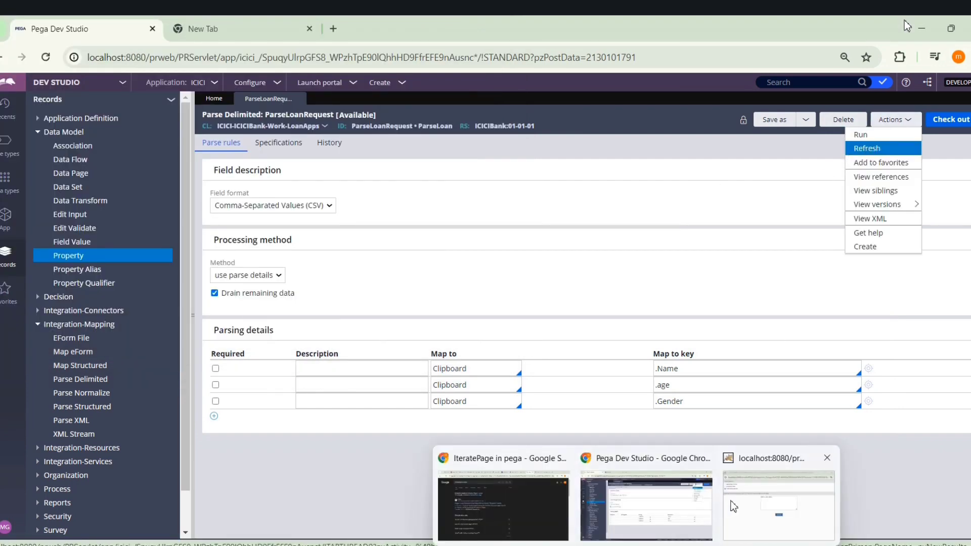
{"action": "left_click", "coordinate": [759, 493]}
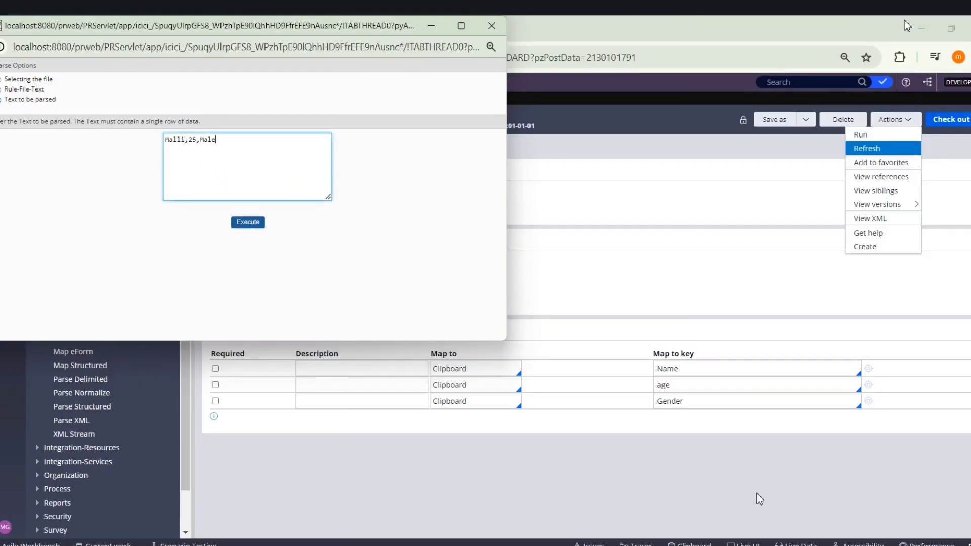
{"action": "key", "text": "alt+Tab"}
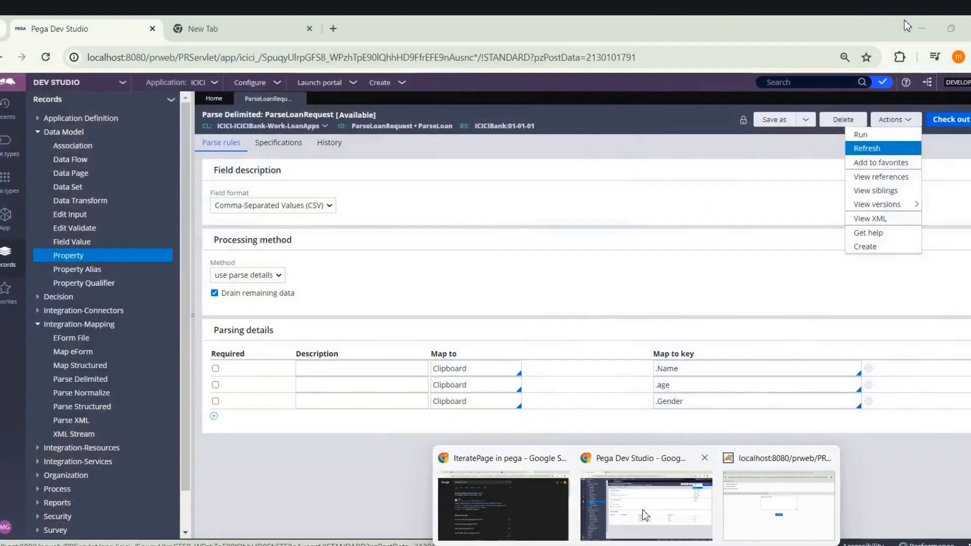
{"action": "left_click", "coordinate": [644, 509]}
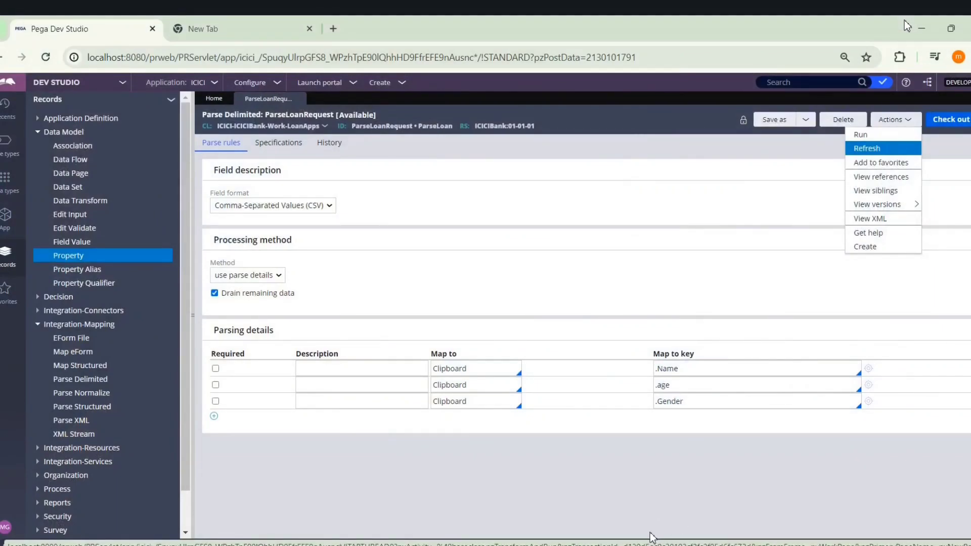
{"action": "left_click", "coordinate": [676, 503]}
{"action": "left_click", "coordinate": [636, 544]}
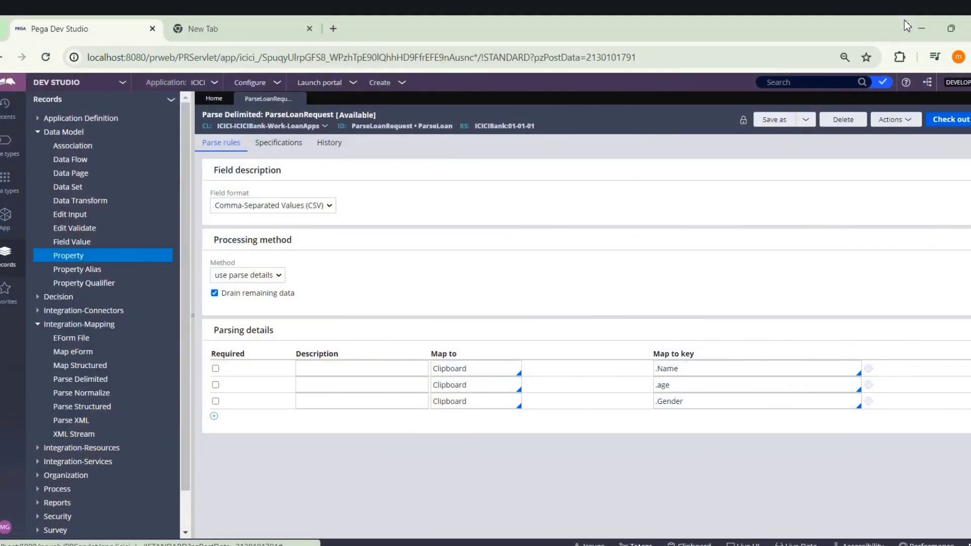
Step: Execute the rule on the pasted text from the run window and pause the Tracer
{"action": "left_click", "coordinate": [703, 514]}
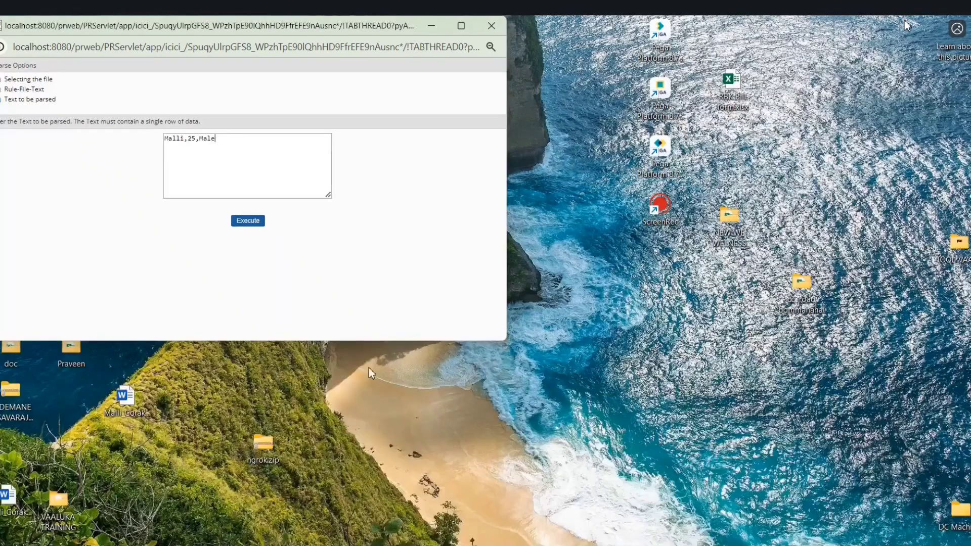
{"action": "left_click", "coordinate": [248, 220]}
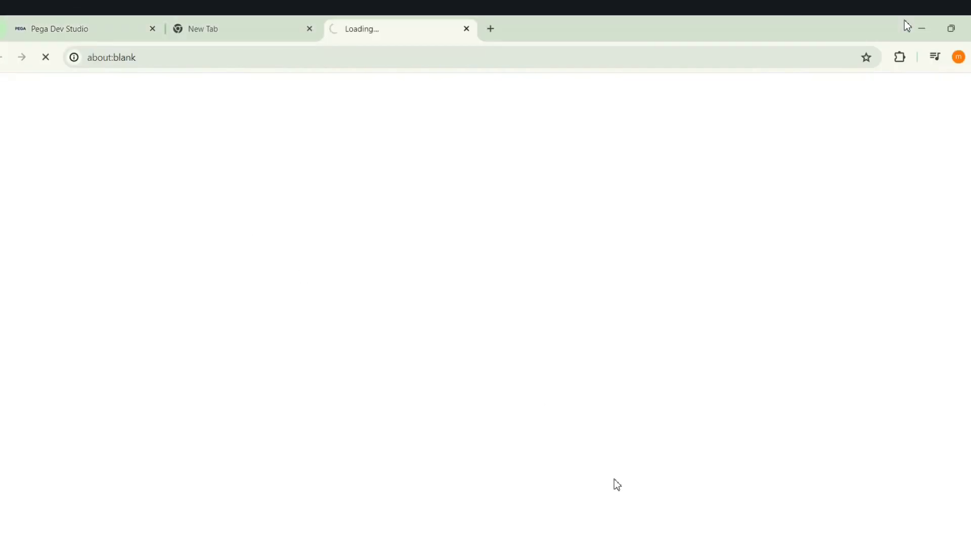
{"action": "mouse_move", "coordinate": [636, 544]}
{"action": "left_click", "coordinate": [835, 513]}
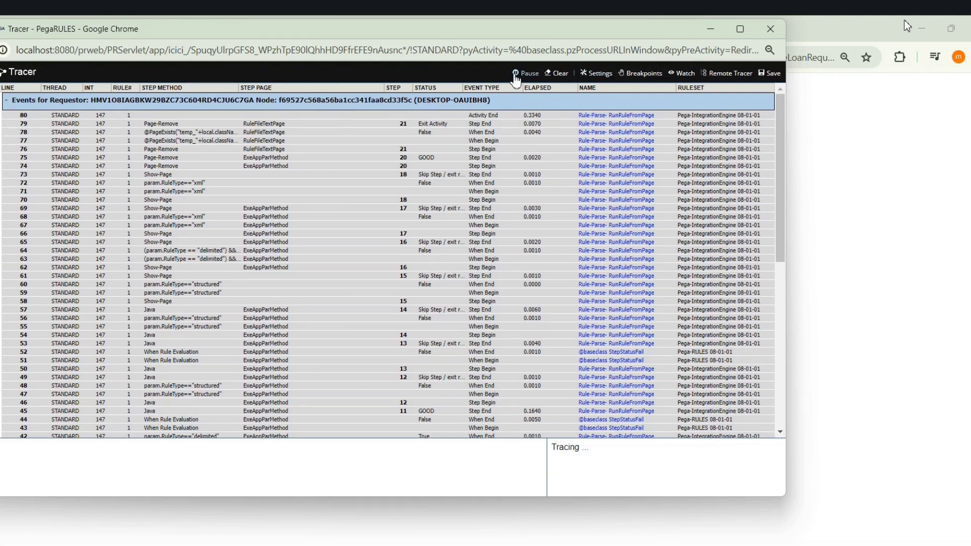
{"action": "left_click", "coordinate": [527, 73]}
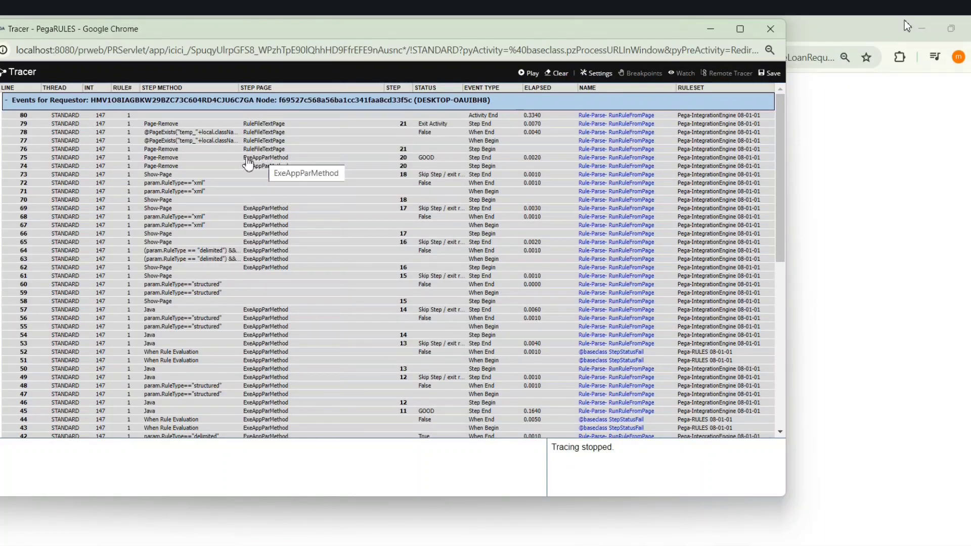
Step: Open the ExeAppParMethod step page from the step 20 end event in the Tracer and examine the object class and parsed property values
{"action": "left_click", "coordinate": [264, 158]}
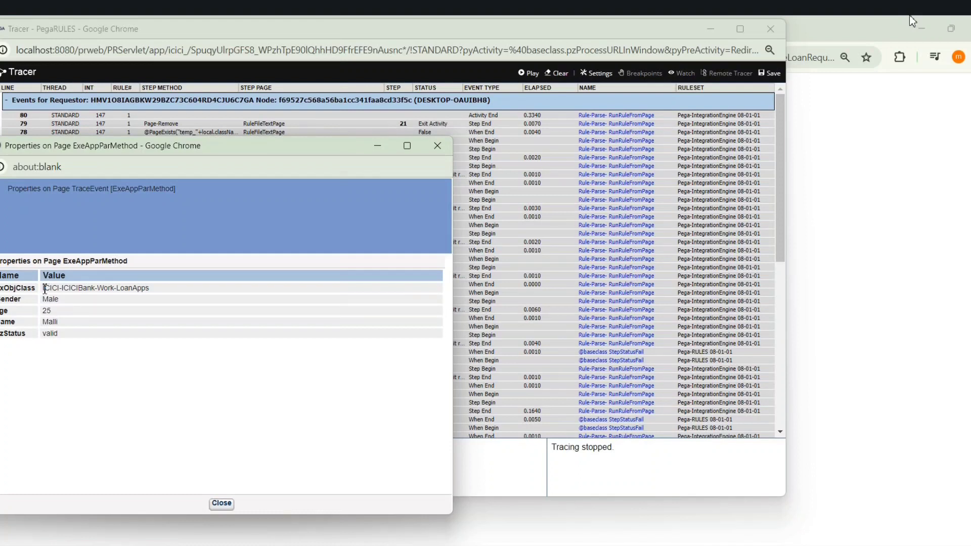
{"action": "left_click_drag", "start_coordinate": [45, 288], "coordinate": [161, 293]}
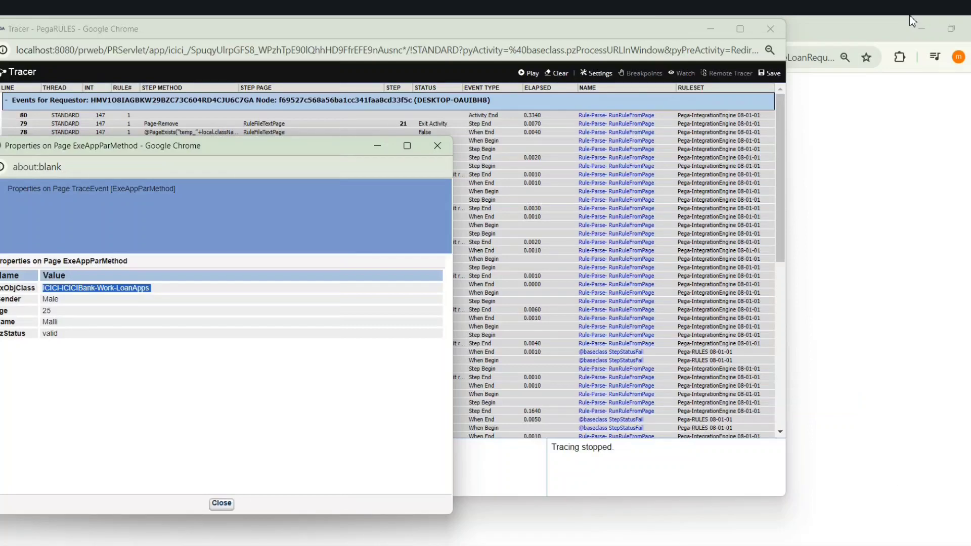
{"action": "left_click", "coordinate": [910, 16]}
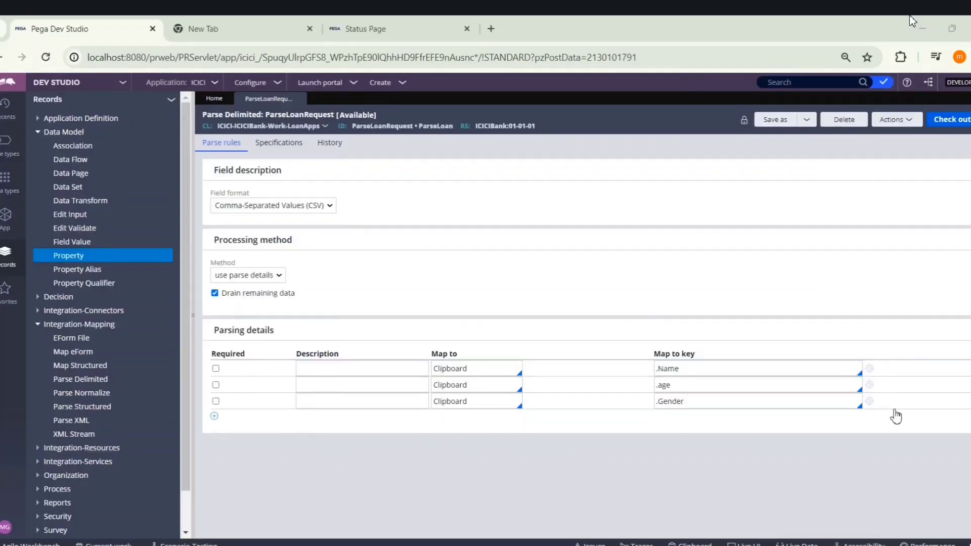
Step: Check out the ParseLoanRequest rule and set its field format to Custom Definition
{"action": "mouse_move", "coordinate": [695, 545]}
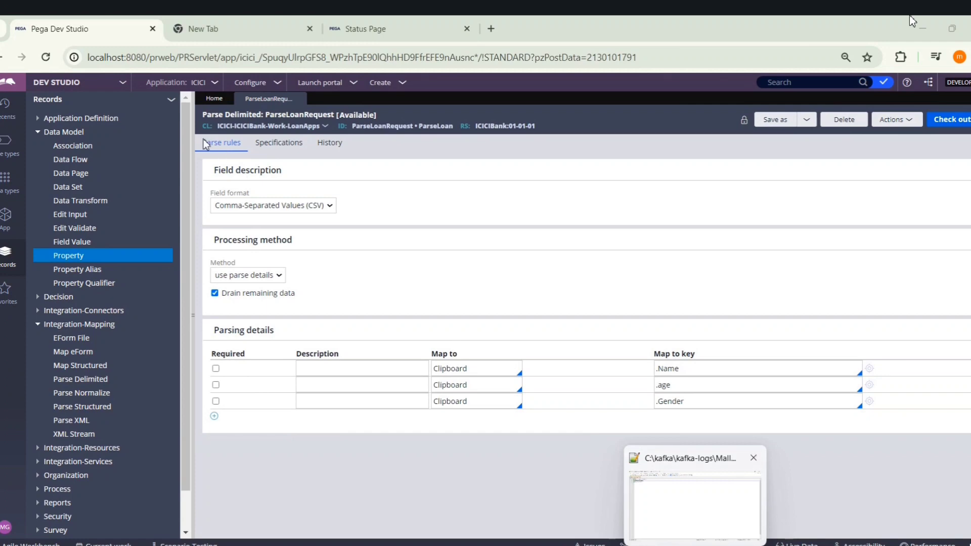
{"action": "left_click", "coordinate": [949, 129]}
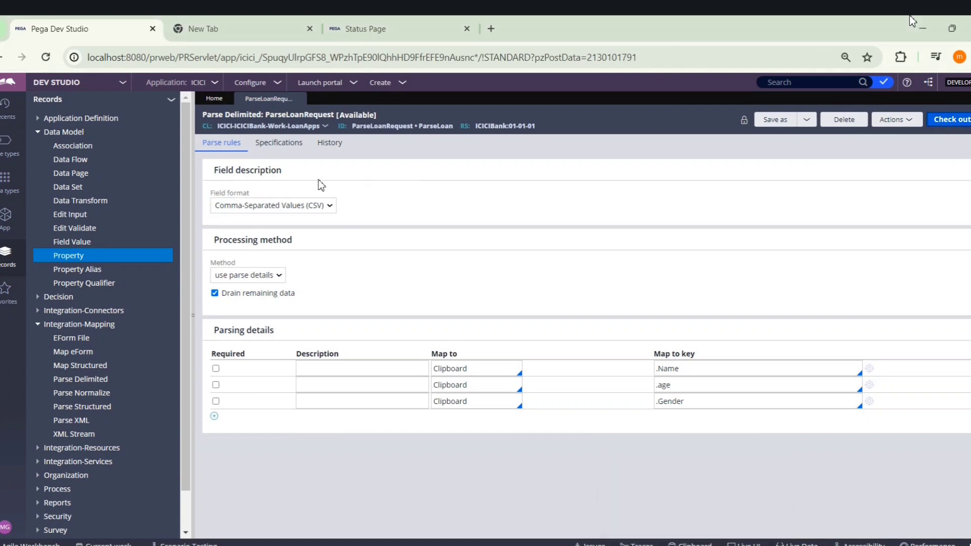
{"action": "left_click", "coordinate": [308, 205]}
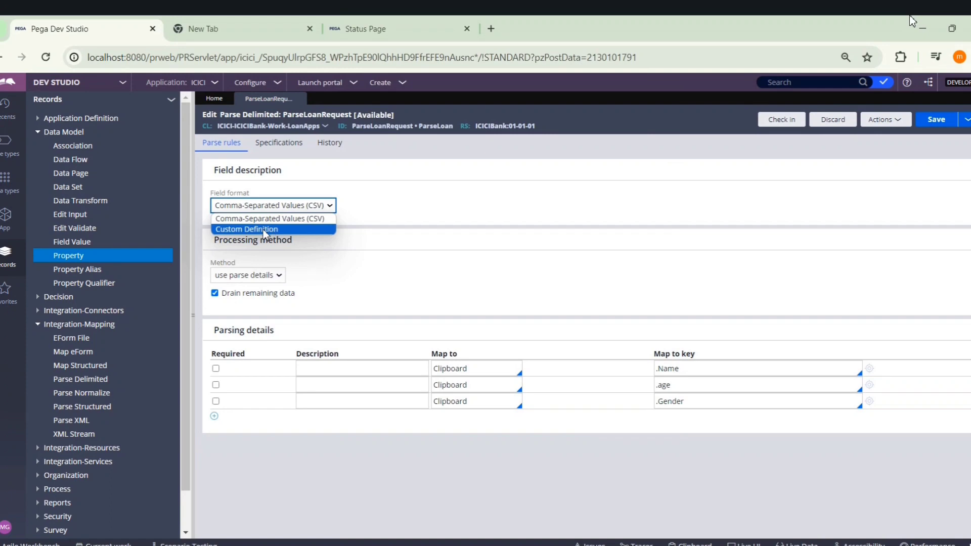
{"action": "left_click", "coordinate": [269, 229]}
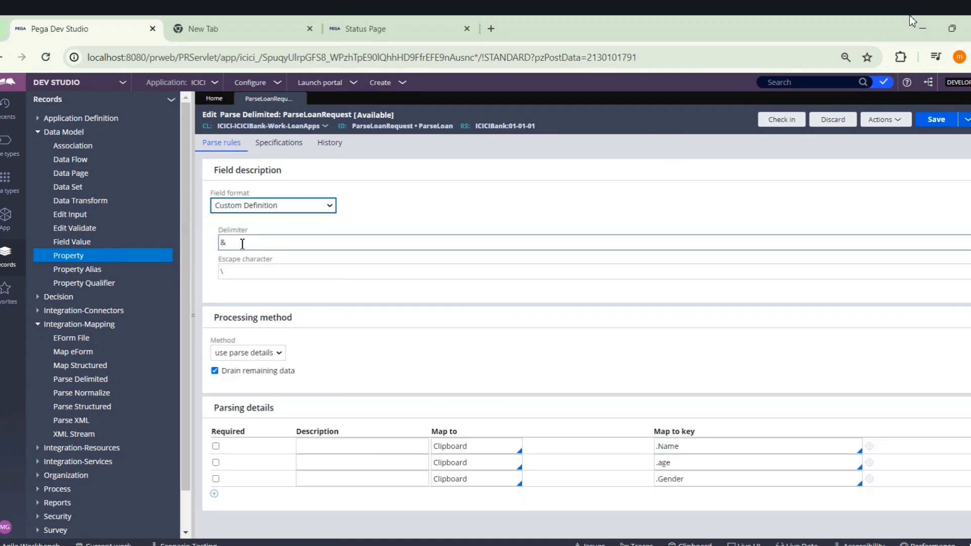
{"action": "left_click", "coordinate": [238, 272]}
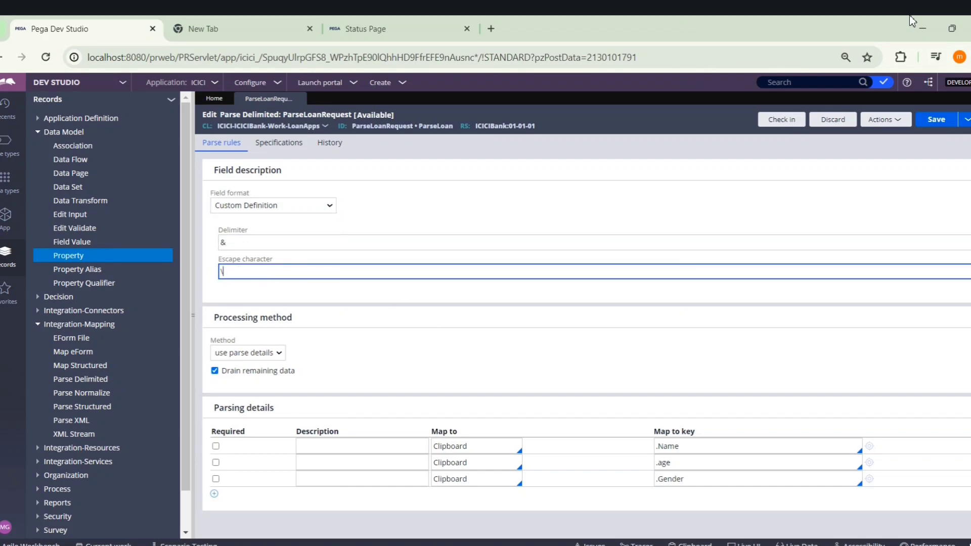
Step: In Notepad++, append ,1234\,1235\,1236 to the end of the first data row in PersonalInfo.txt
{"action": "key", "text": "alt+Tab"}
{"action": "left_click", "coordinate": [122, 96]}
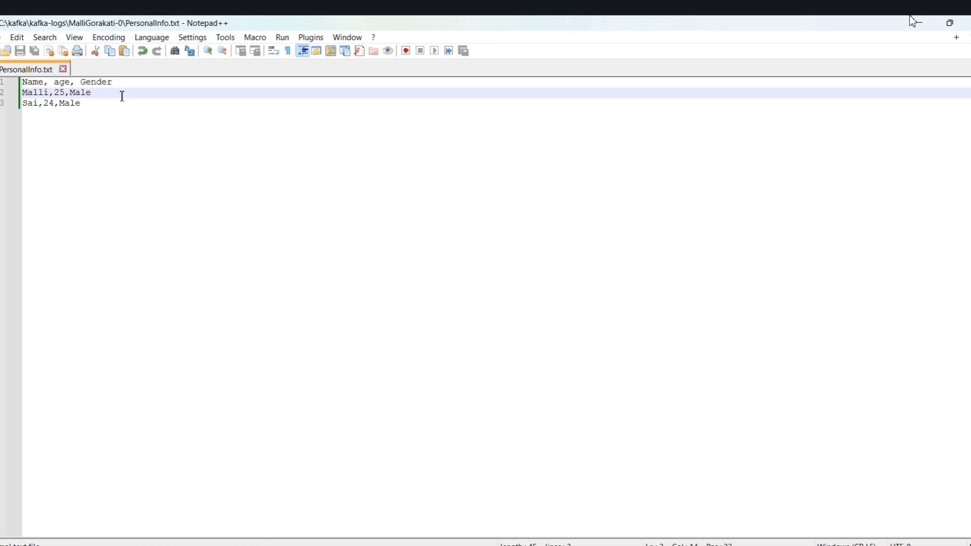
{"action": "type", "text": ","}
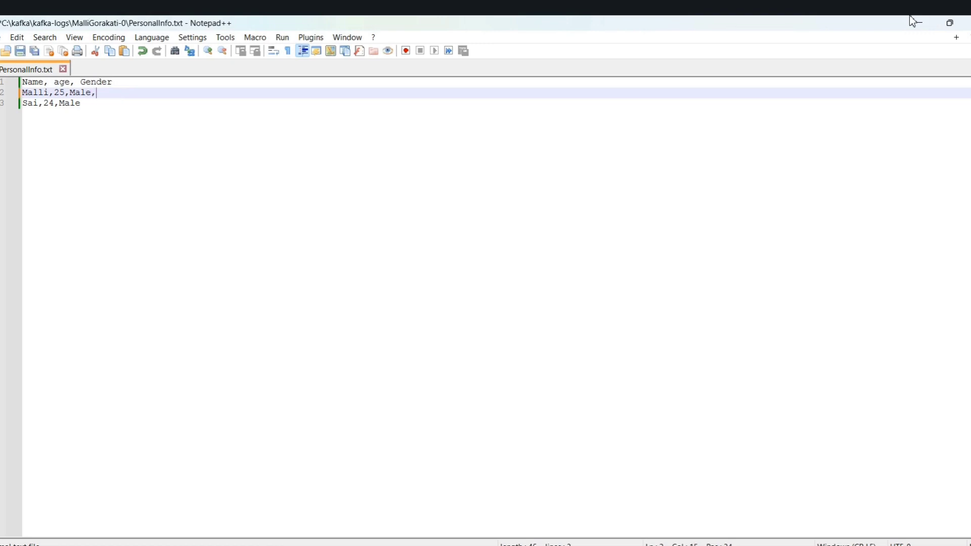
{"action": "type", "text": "1234\\,1235\\,"}
{"action": "mouse_move", "coordinate": [451, 461]}
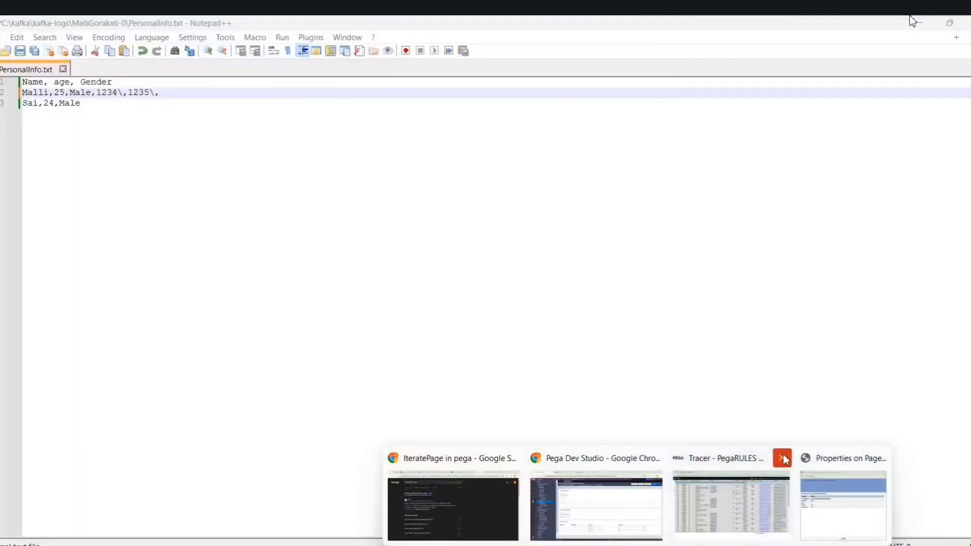
{"action": "left_click", "coordinate": [692, 509]}
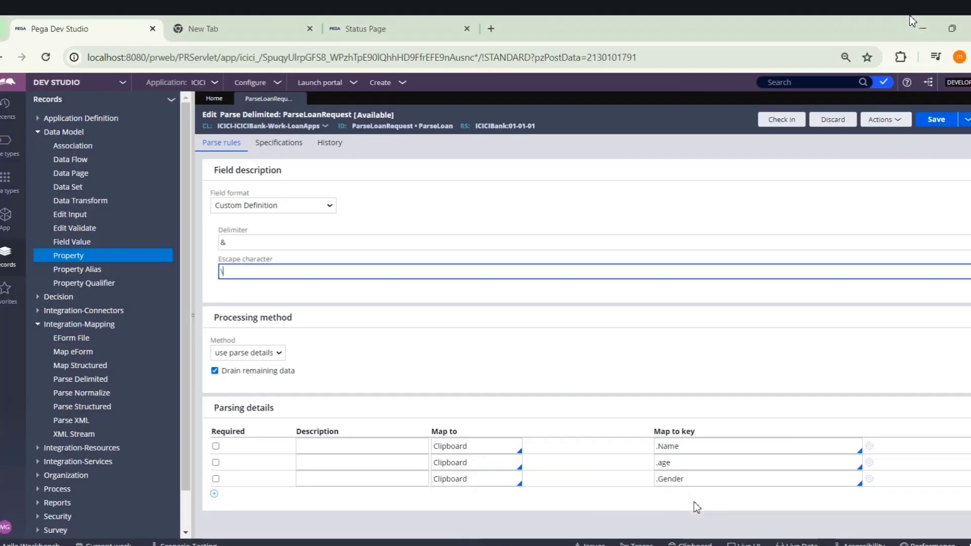
{"action": "left_click", "coordinate": [666, 536]}
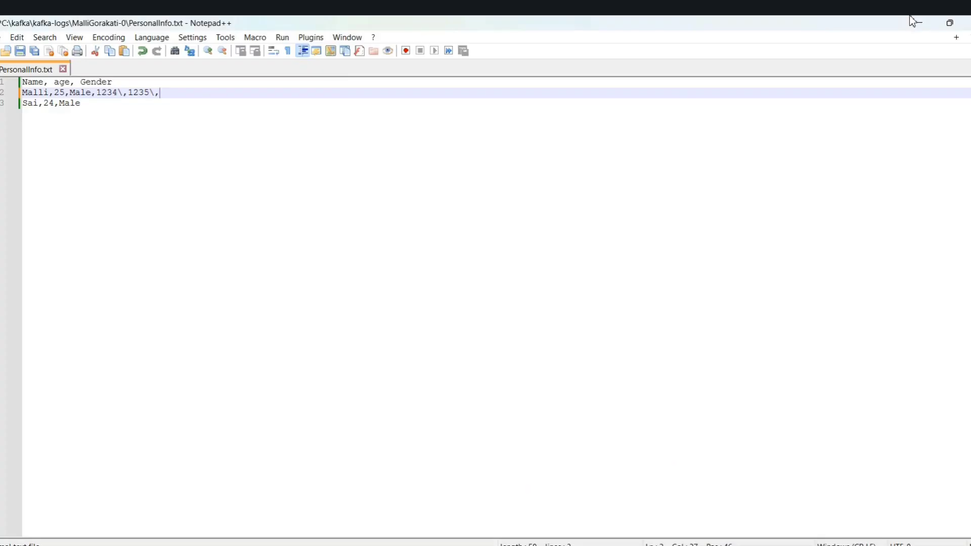
{"action": "type", "text": "1236"}
Step: Replace the three unescaped commas in the first data row with an ampersand followed by a space
{"action": "left_click", "coordinate": [54, 92]}
{"action": "key", "text": "BackSpace"}
{"action": "type", "text": "&"}
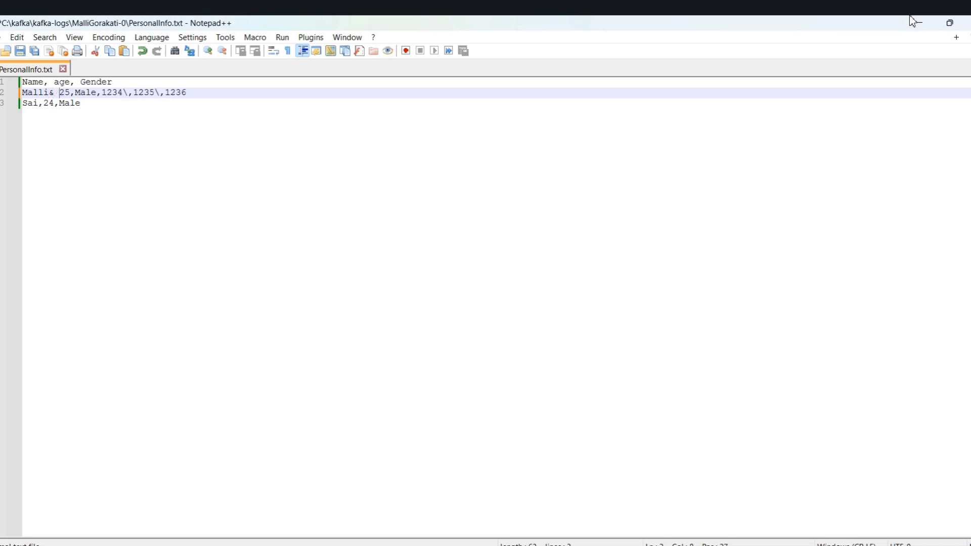
{"action": "key", "text": "BackSpace"}
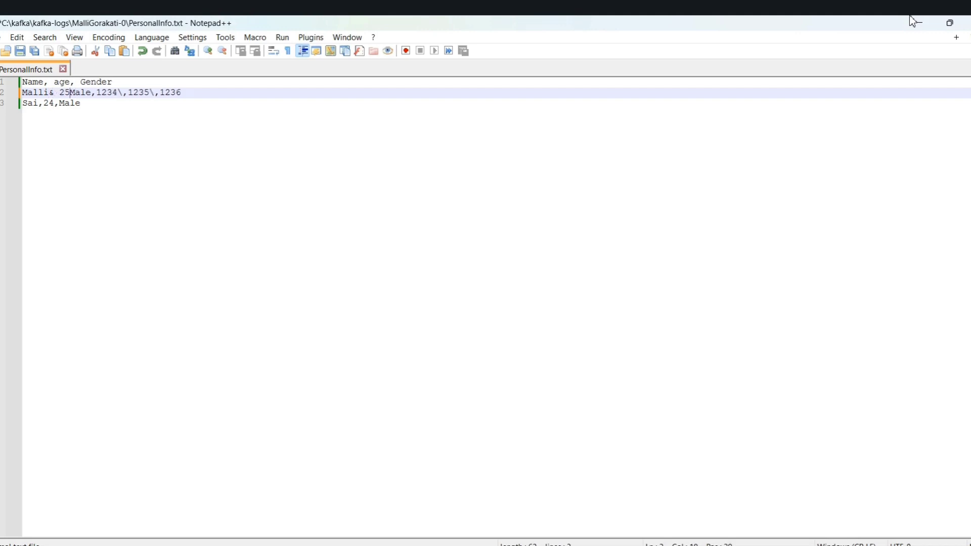
{"action": "type", "text": "&"}
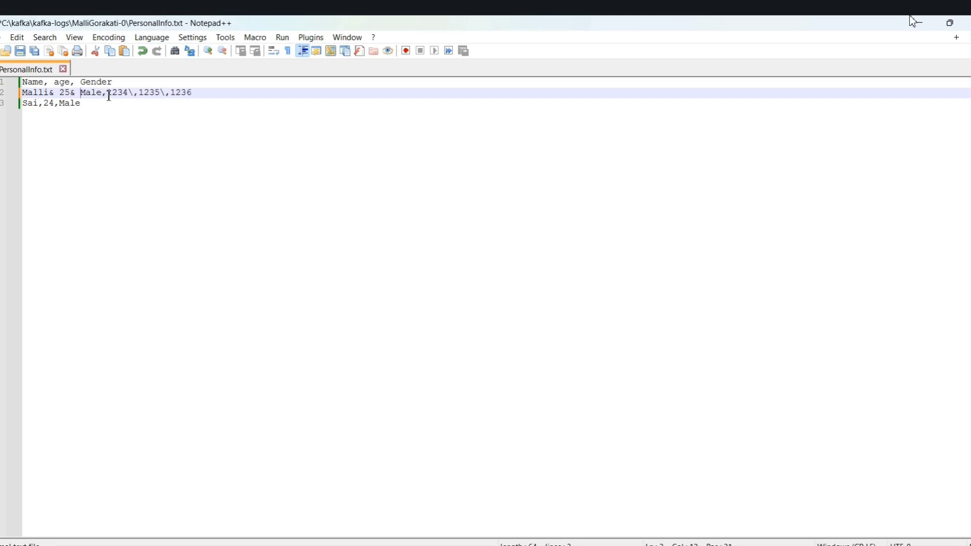
{"action": "left_click", "coordinate": [107, 96]}
{"action": "key", "text": "BackSpace"}
{"action": "type", "text": "&"}
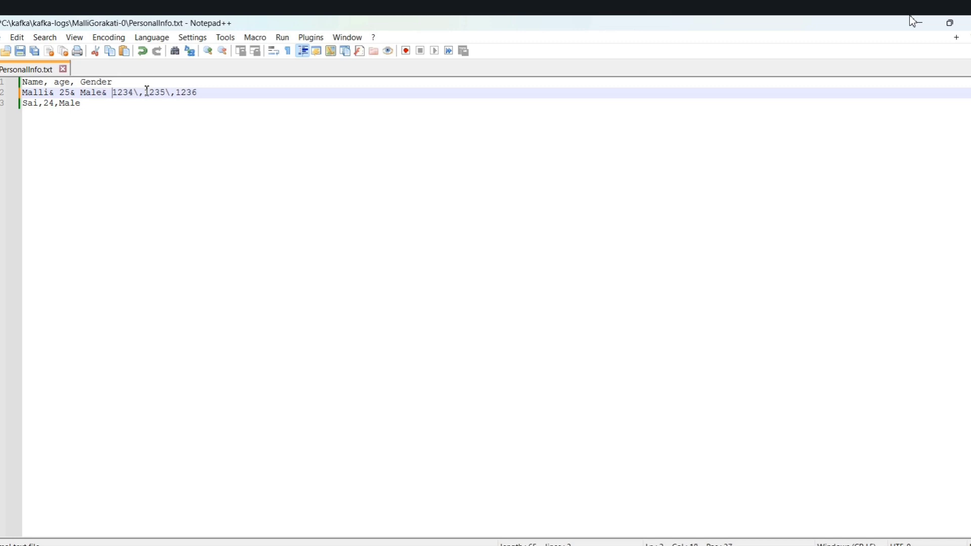
Step: Replace the two escaped commas in the first data row of PersonalInfo.txt with an escaped ampersand and a space, and select the row
{"action": "key", "text": "BackSpace"}
{"action": "type", "text": "&"}
{"action": "key", "text": "BackSpace"}
{"action": "type", "text": "&"}
{"action": "left_click_drag", "start_coordinate": [212, 91], "coordinate": [27, 88]}
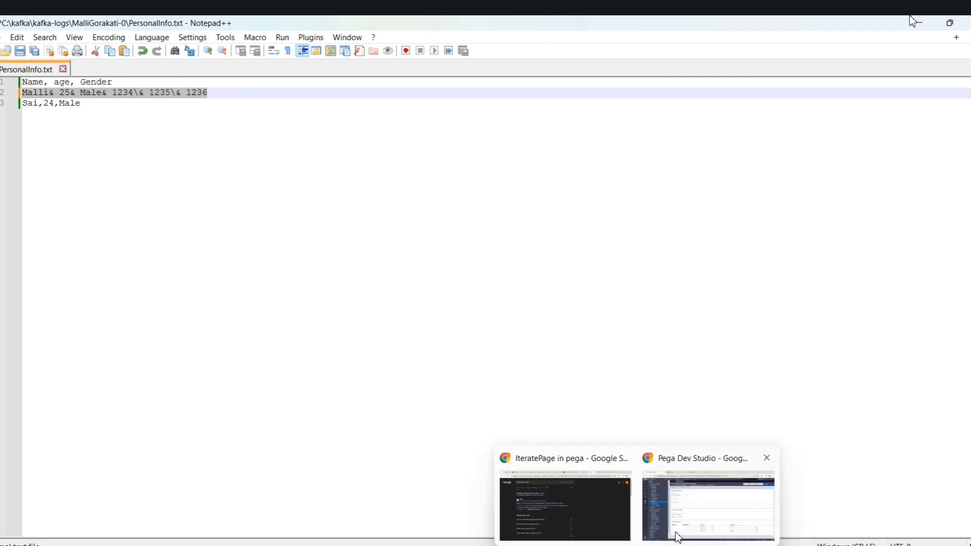
{"action": "left_click", "coordinate": [680, 523]}
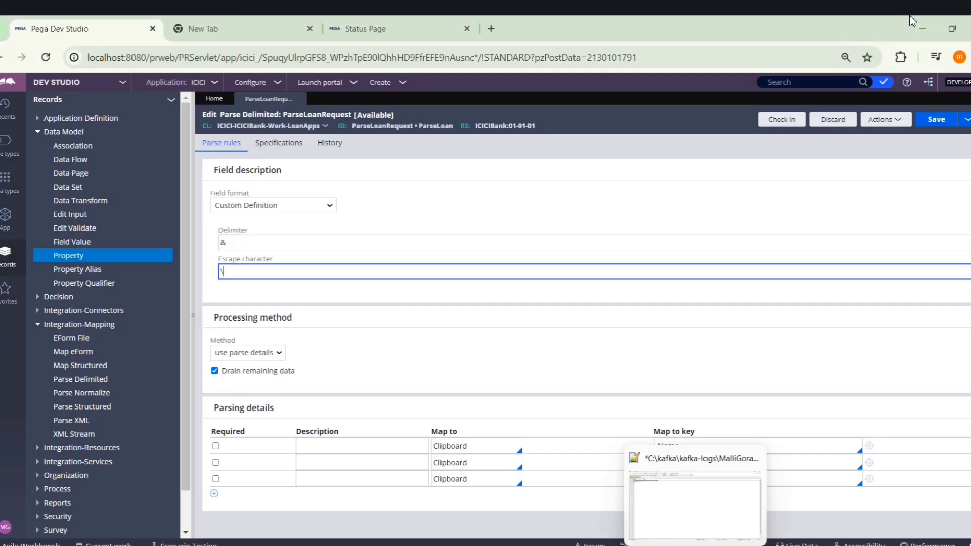
{"action": "left_click", "coordinate": [706, 482]}
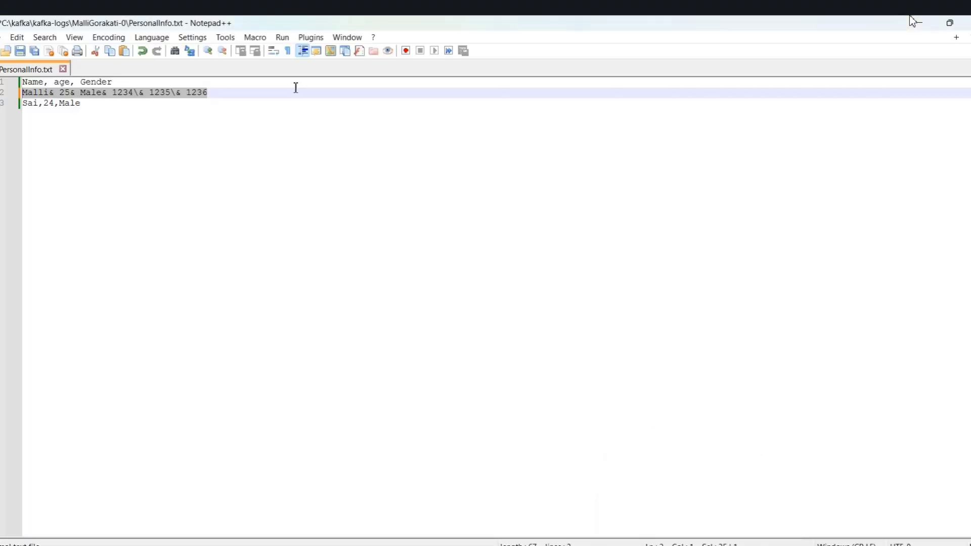
Step: Back in Pega Dev Studio, add a fourth parsing row mapped to Clipboard with the key .RollNum and save the rule
{"action": "left_click", "coordinate": [915, 23]}
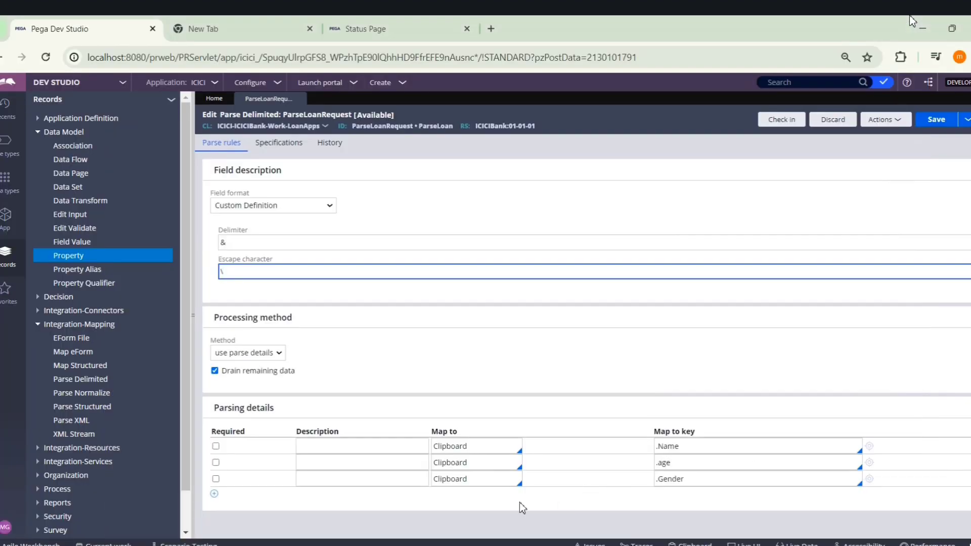
{"action": "left_click", "coordinate": [215, 495]}
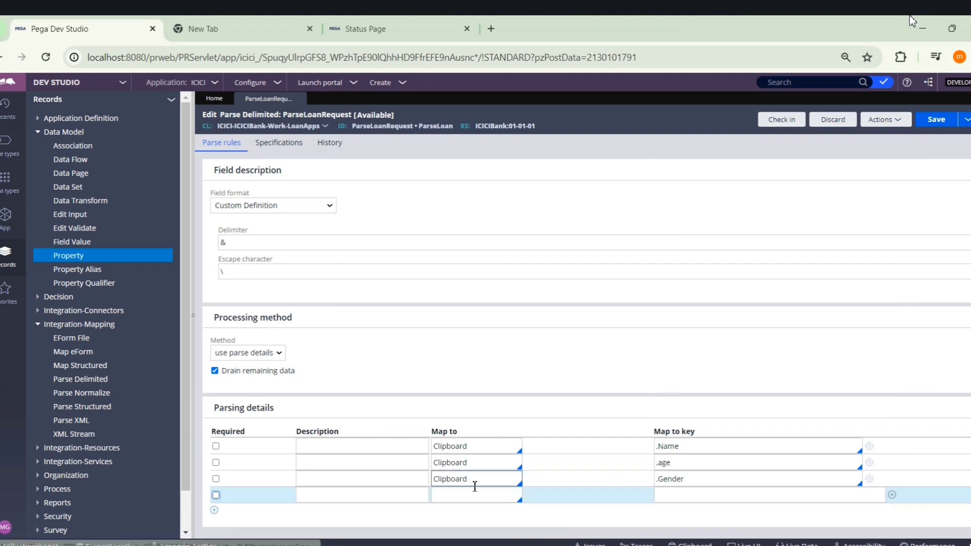
{"action": "left_click", "coordinate": [476, 480]}
{"action": "key", "text": "ctrl+c"}
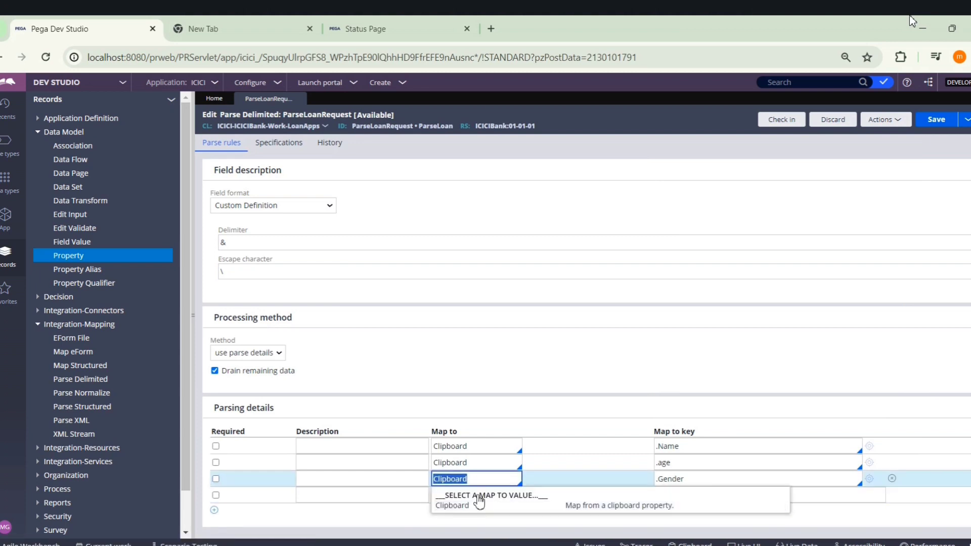
{"action": "left_click", "coordinate": [439, 510]}
{"action": "left_click", "coordinate": [445, 496]}
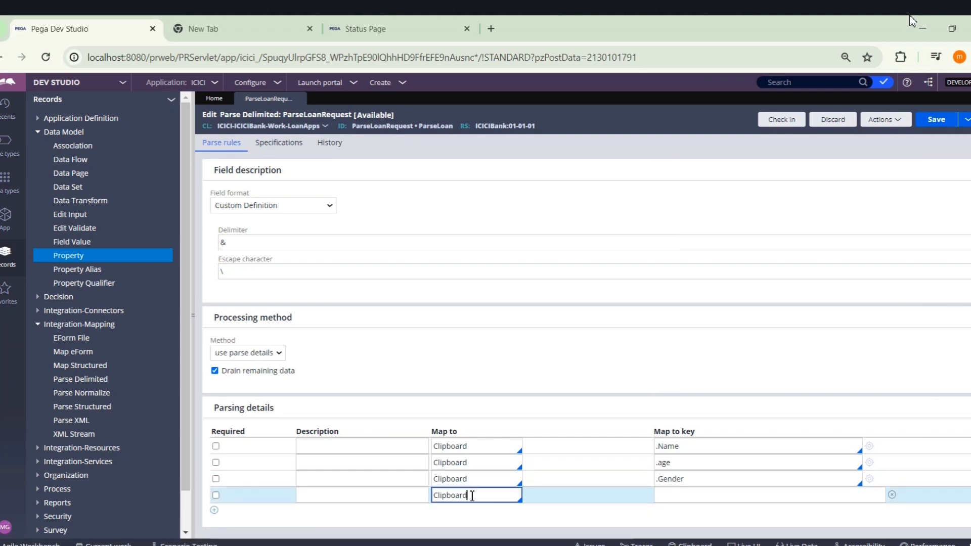
{"action": "left_click", "coordinate": [696, 500]}
{"action": "type", "text": "."}
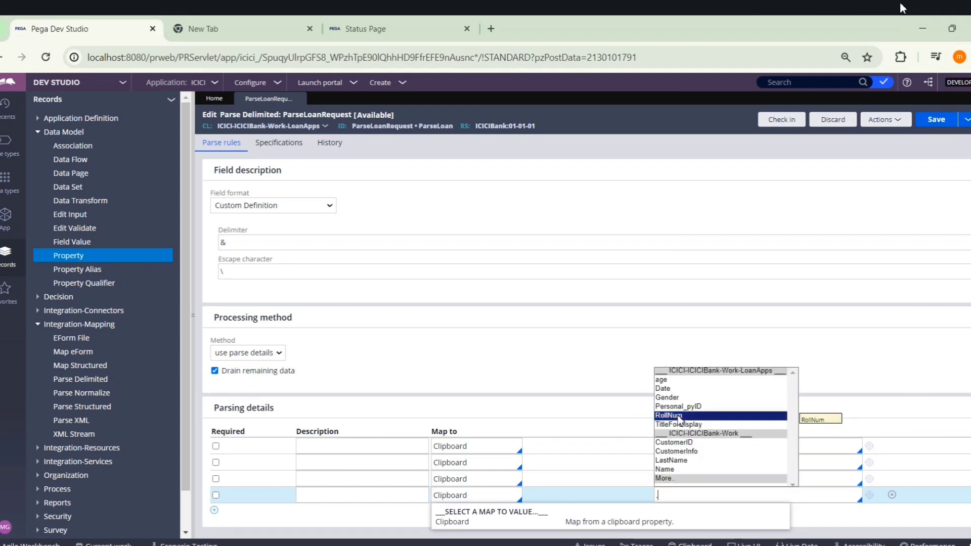
{"action": "left_click", "coordinate": [683, 415]}
{"action": "left_click", "coordinate": [936, 120]}
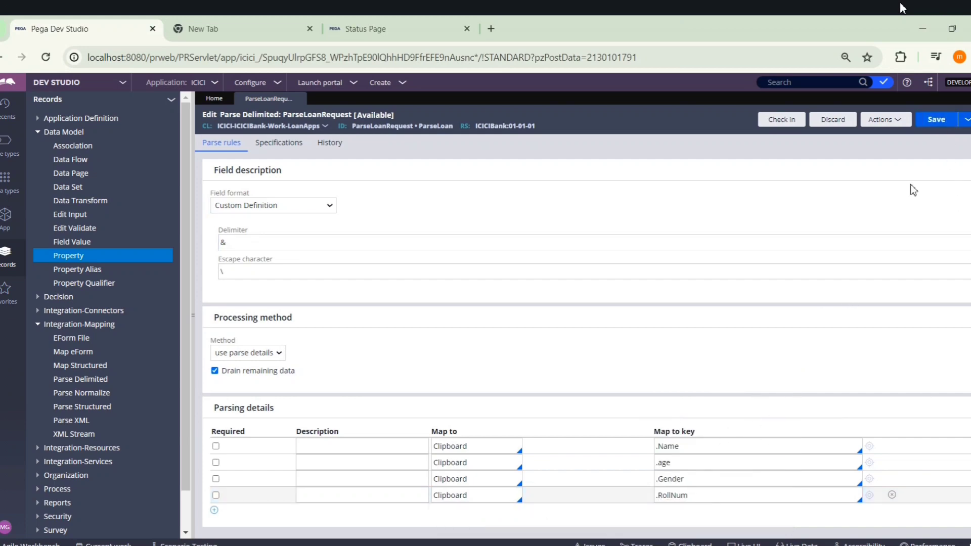
Step: Run the ParseLoanRequest rule and choose Text to be parsed as the parse option
{"action": "left_click", "coordinate": [881, 119]}
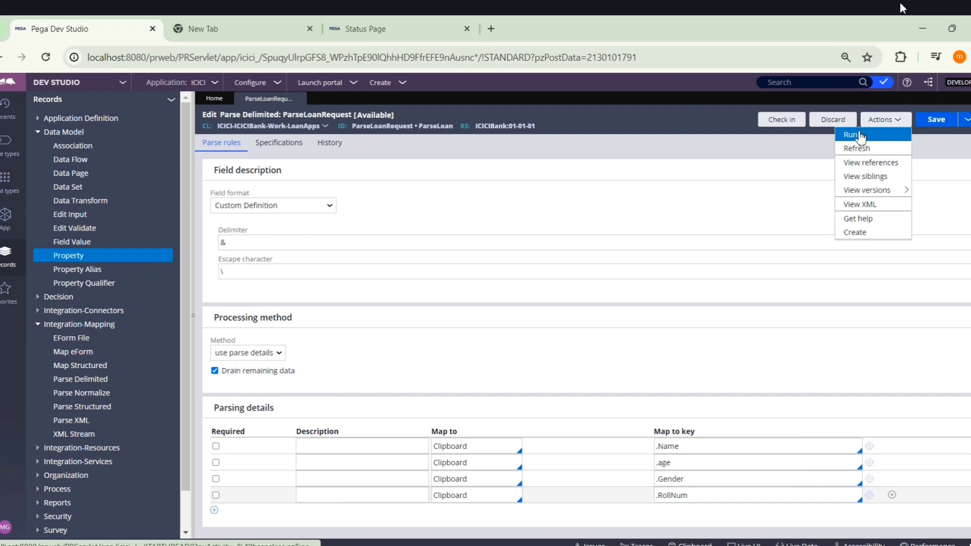
{"action": "left_click", "coordinate": [855, 133]}
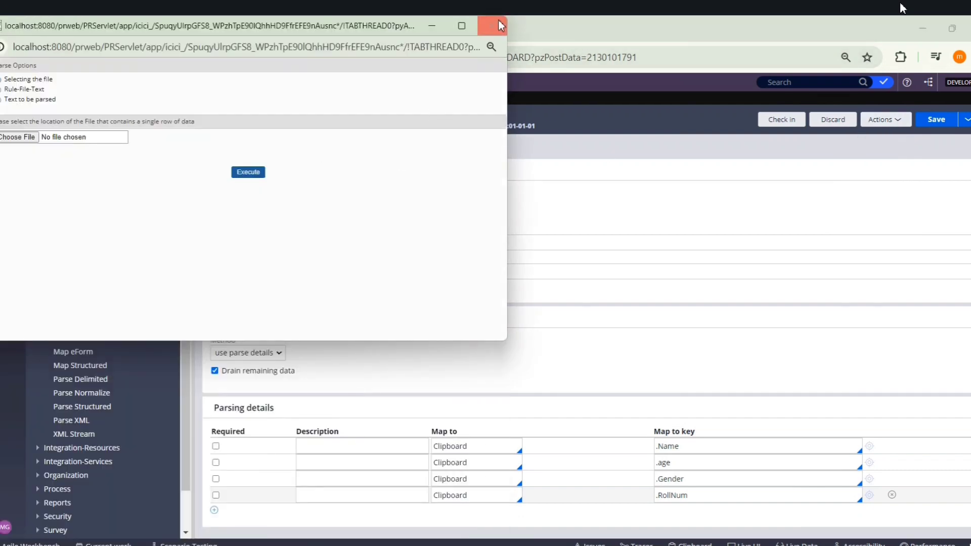
{"action": "left_click", "coordinate": [10, 100]}
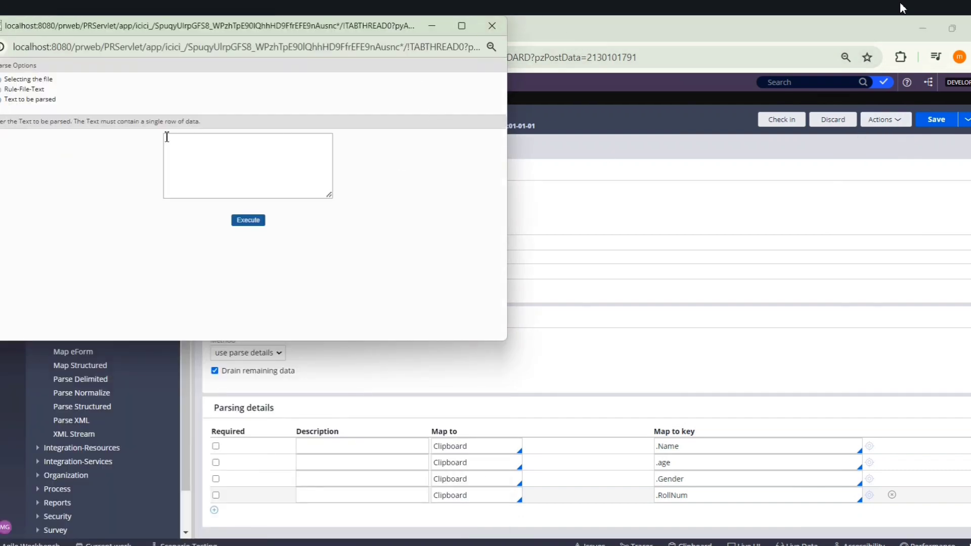
{"action": "left_click", "coordinate": [173, 137]}
{"action": "key", "text": "ctrl+v"}
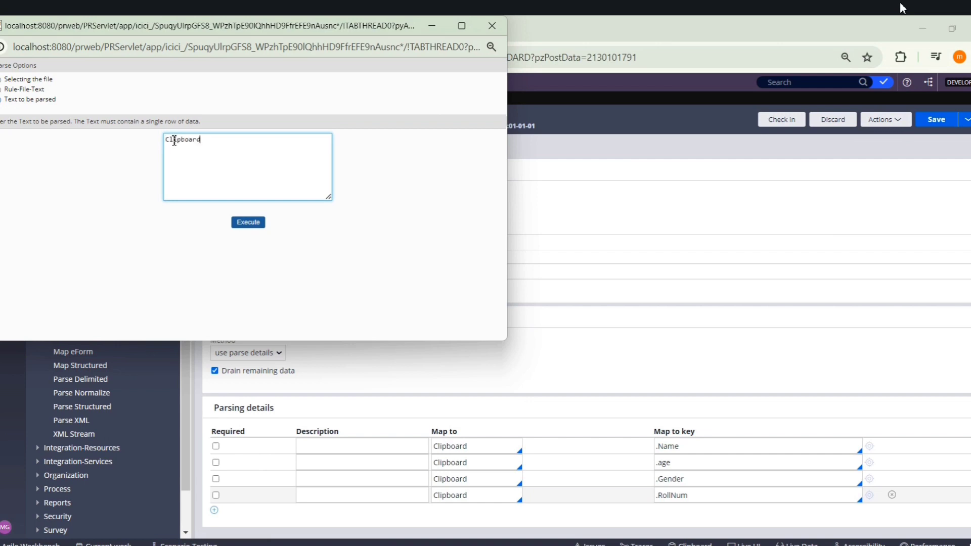
{"action": "double_click", "coordinate": [205, 149]}
{"action": "key", "text": "BackSpace"}
Step: Copy the full first data row from PersonalInfo.txt in Notepad++ and paste it as the text to be parsed in Pega's run window
{"action": "key", "text": "alt+Tab"}
{"action": "right_click", "coordinate": [178, 86]}
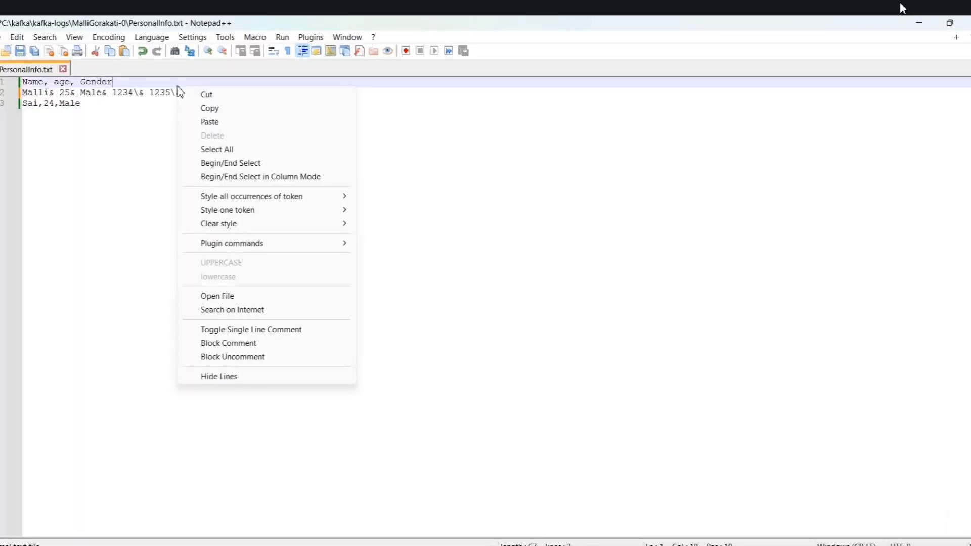
{"action": "double_click", "coordinate": [122, 93]}
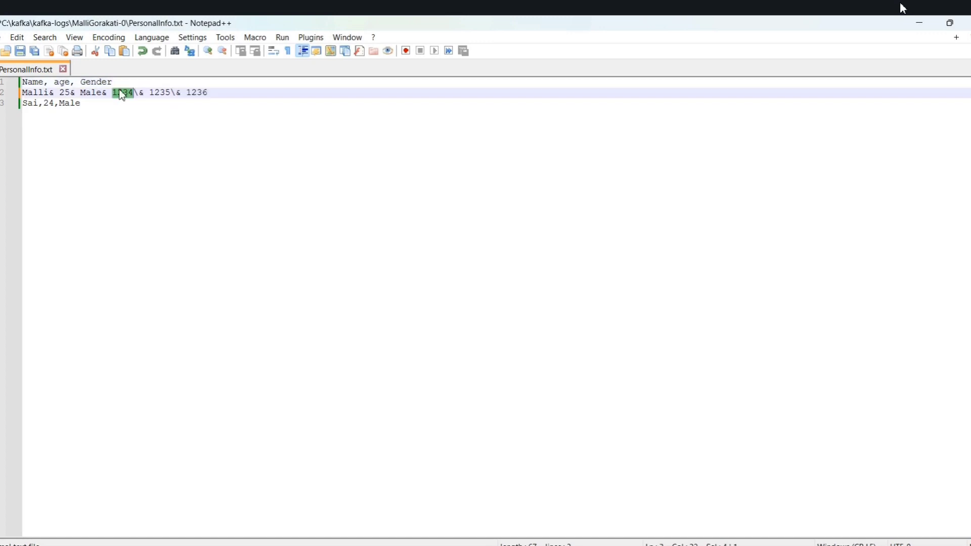
{"action": "left_click", "coordinate": [53, 93]}
{"action": "double_click", "coordinate": [38, 93]}
{"action": "left_click", "coordinate": [109, 93]}
{"action": "left_click", "coordinate": [211, 93], "text": "shift"}
{"action": "left_click", "coordinate": [22, 93], "text": "shift"}
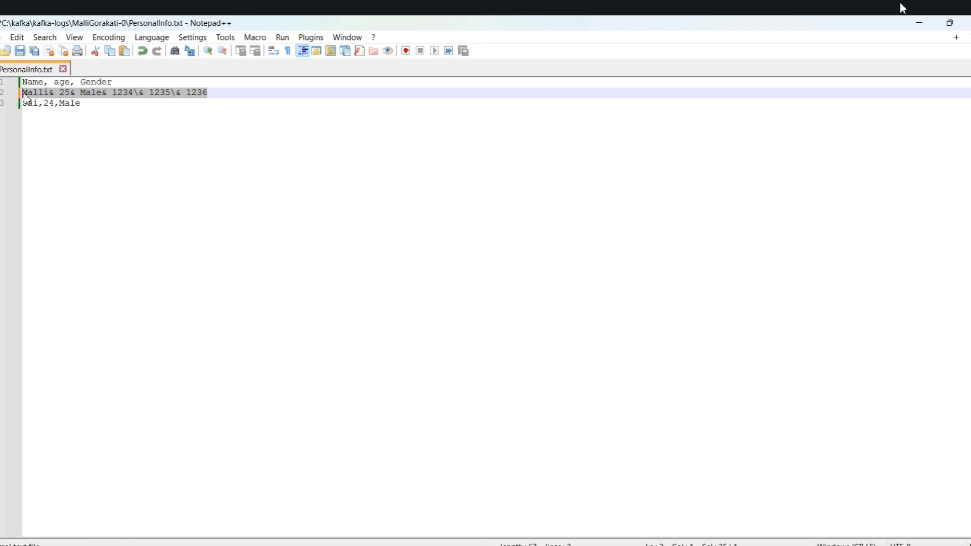
{"action": "right_click", "coordinate": [49, 96]}
{"action": "left_click", "coordinate": [76, 116]}
{"action": "key", "text": "alt+Tab"}
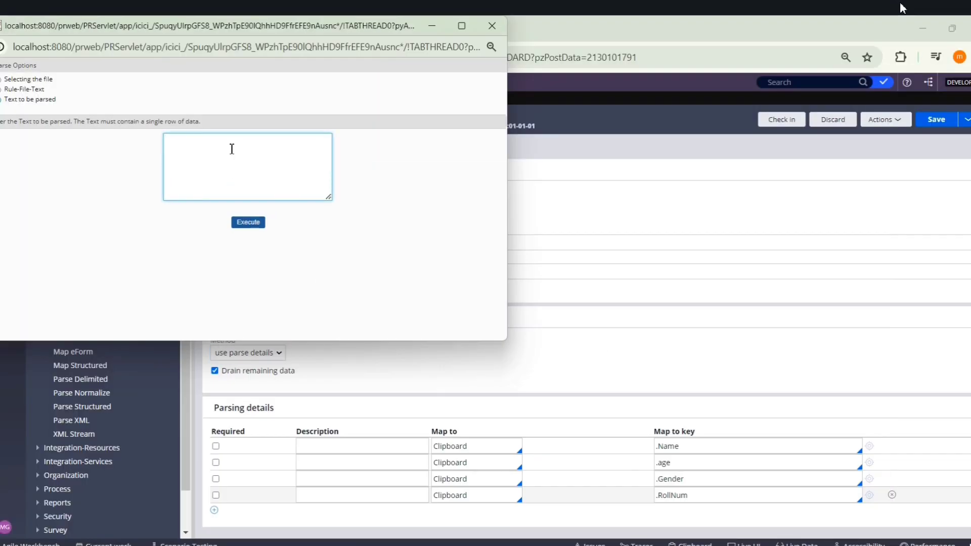
{"action": "key", "text": "ctrl+v"}
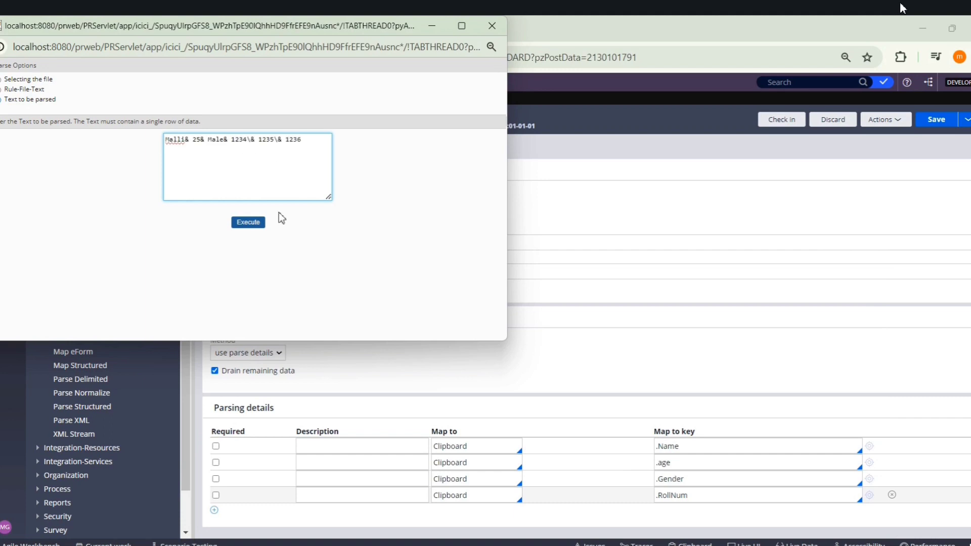
Step: Open the Tracer and execute the parse of the ampersand-delimited row from the run window
{"action": "left_click", "coordinate": [636, 544]}
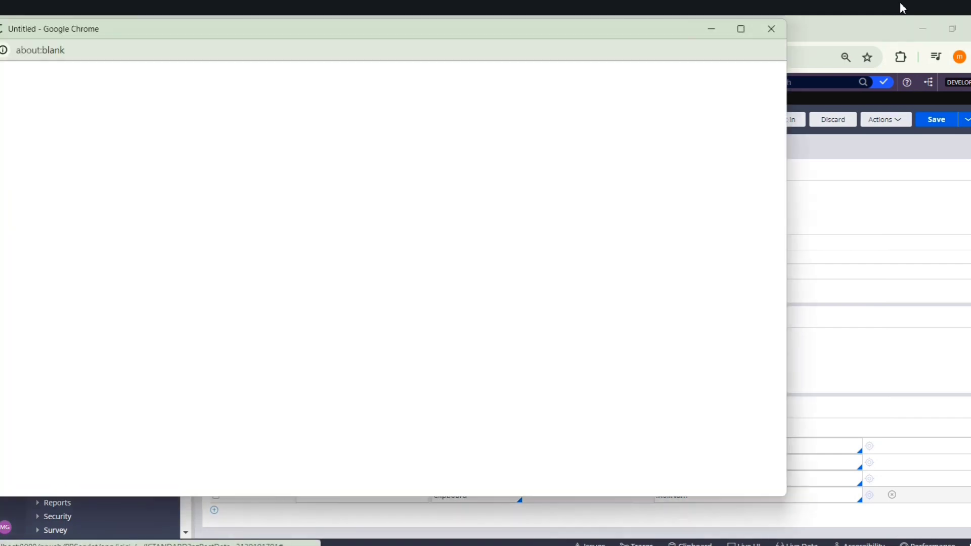
{"action": "mouse_move", "coordinate": [637, 544]}
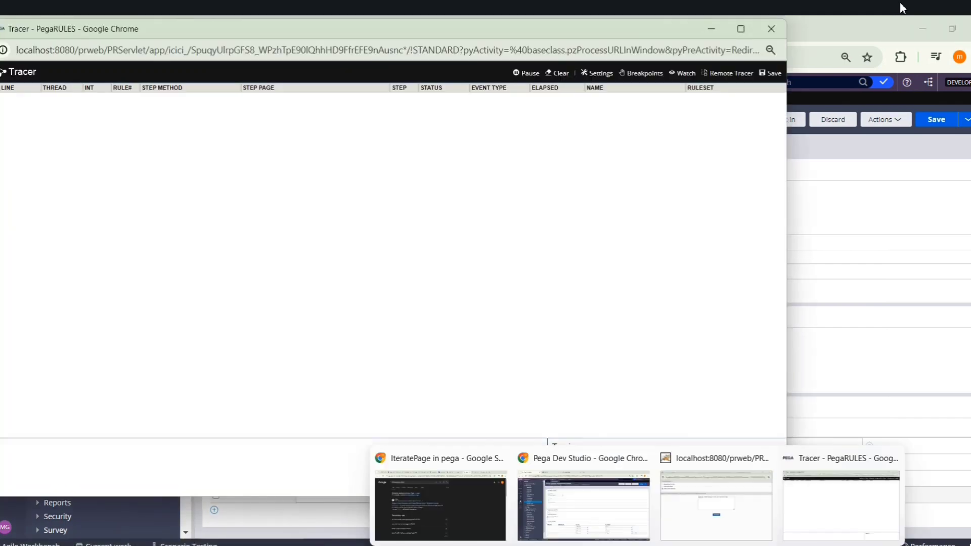
{"action": "mouse_move", "coordinate": [812, 495]}
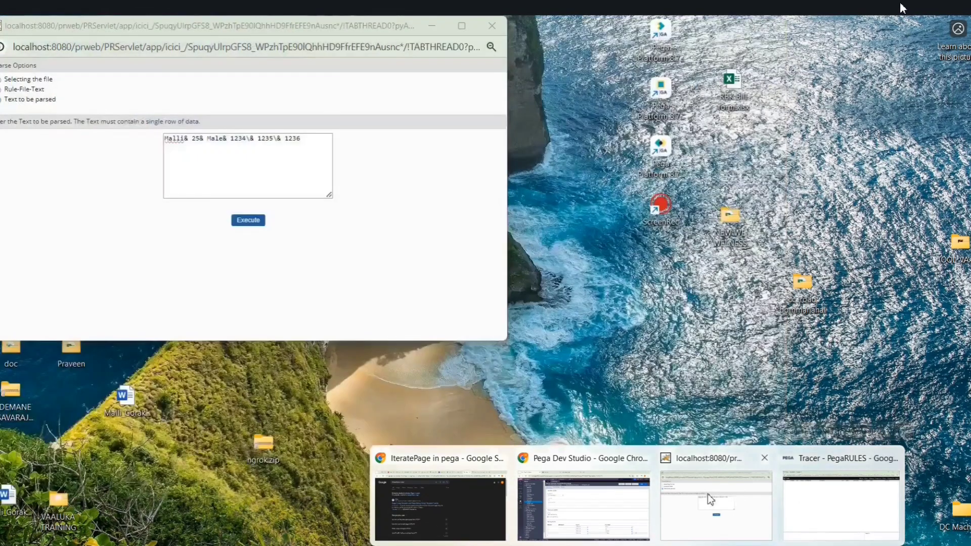
{"action": "left_click", "coordinate": [708, 495]}
{"action": "left_click", "coordinate": [240, 225]}
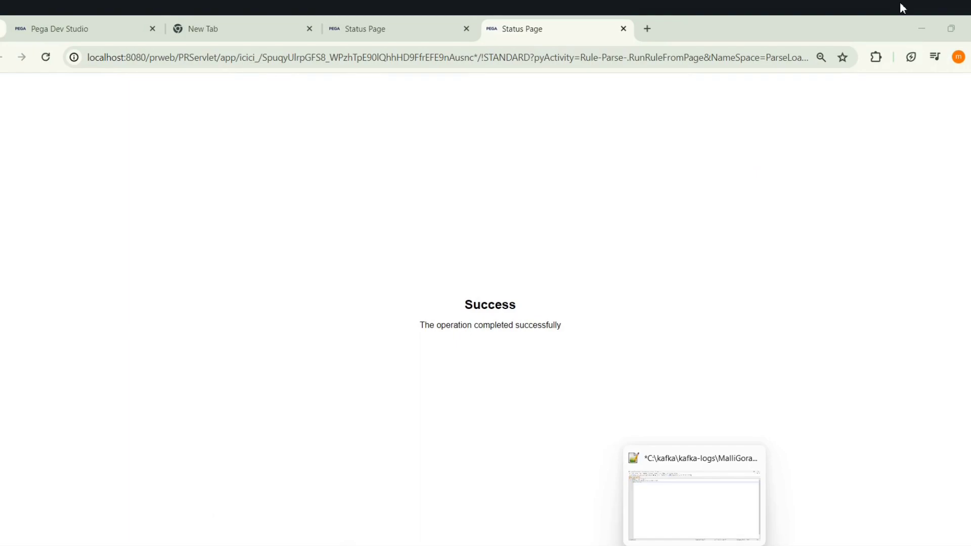
Step: Show the ExeAppParMethod page properties over PersonalInfo.txt and compare the parsed RollNum value with the first data row
{"action": "key", "text": "alt+Tab"}
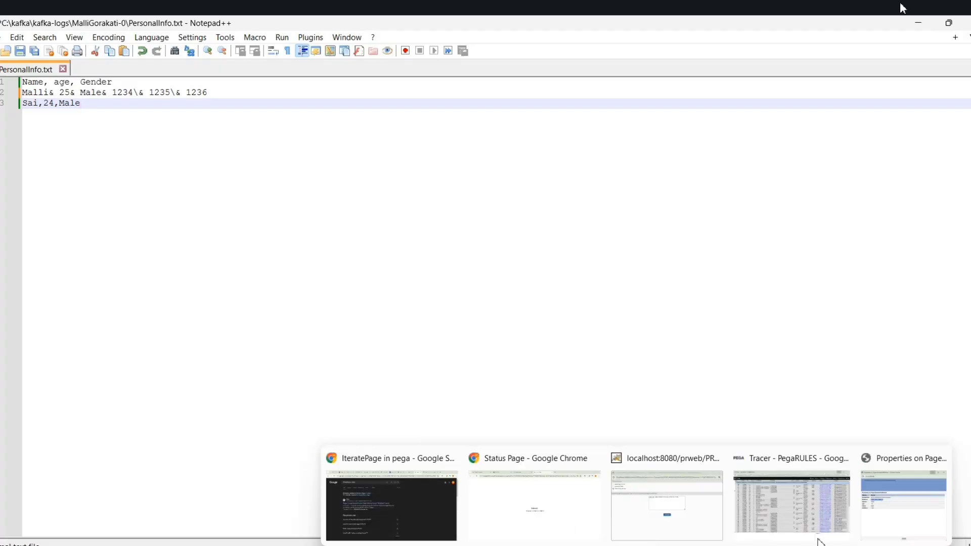
{"action": "left_click", "coordinate": [404, 501]}
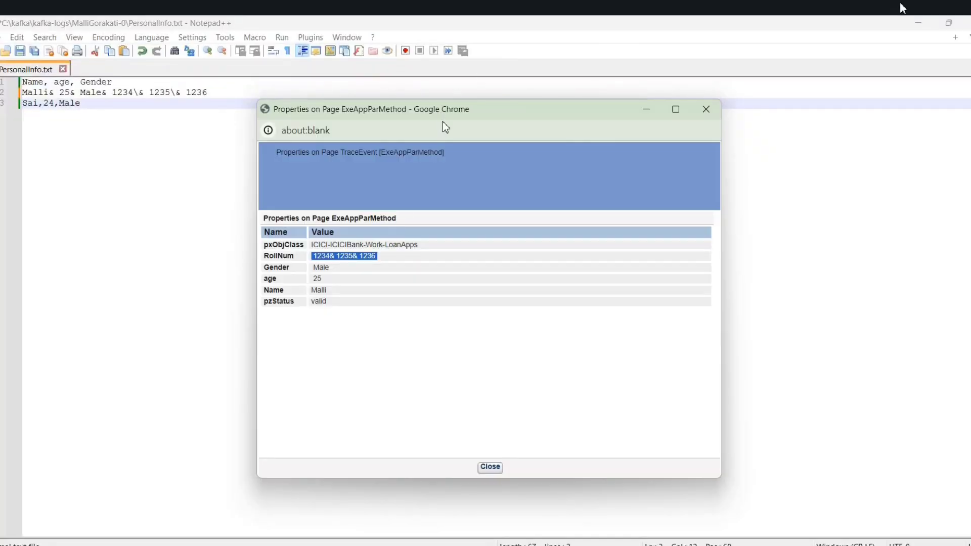
{"action": "left_click_drag", "start_coordinate": [478, 115], "coordinate": [518, 125]}
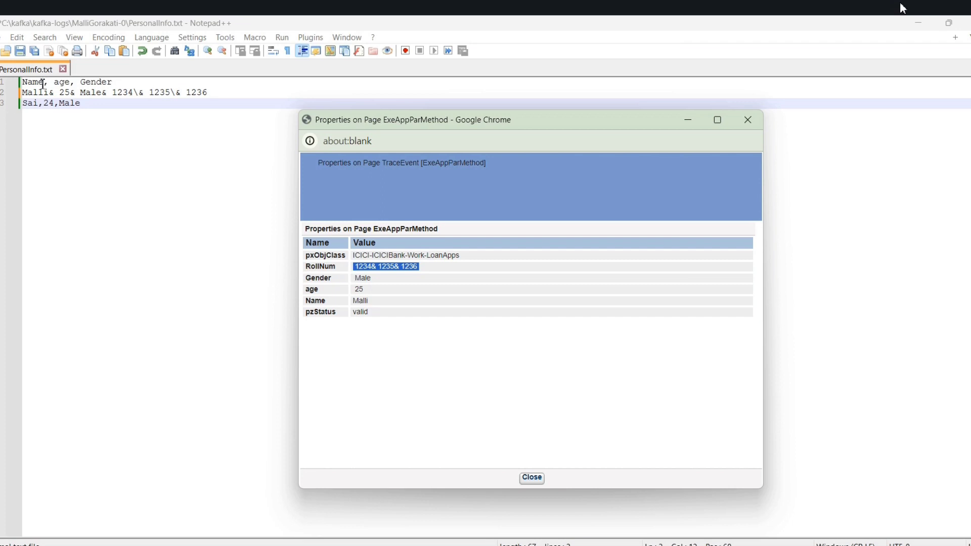
Step: Switch to the other Pega Dev Studio window and discard the unsaved ServiceForLoanApps service file form
{"action": "key", "text": "alt+Tab"}
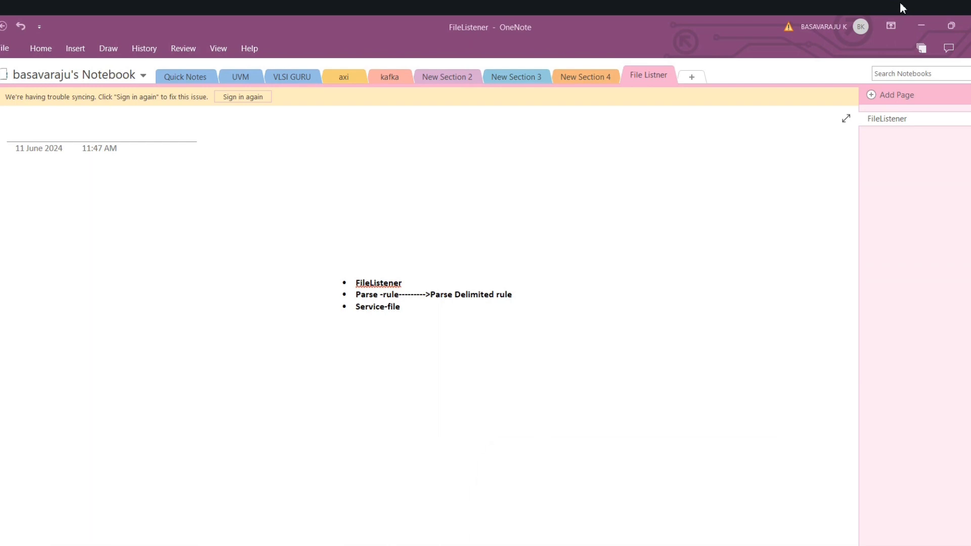
{"action": "left_click", "coordinate": [718, 498]}
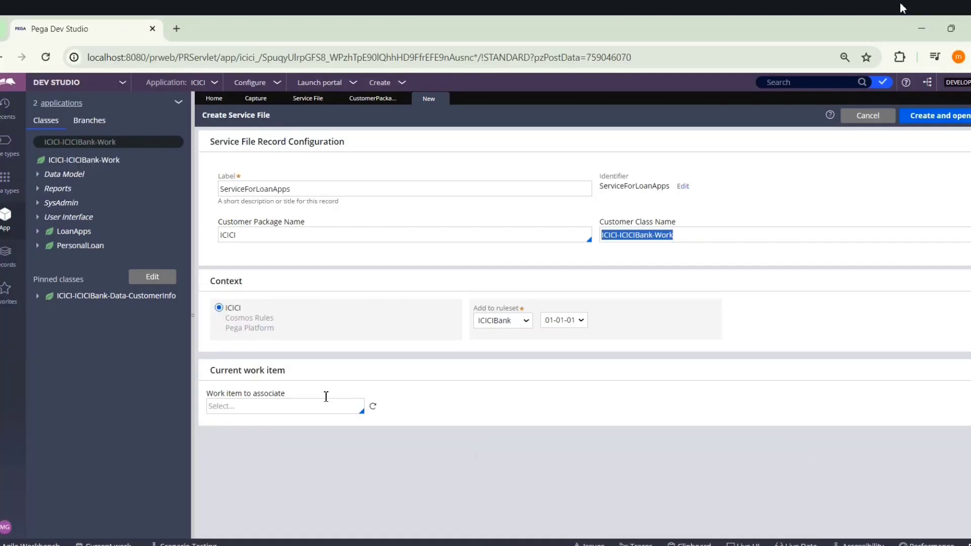
{"action": "left_click", "coordinate": [440, 101]}
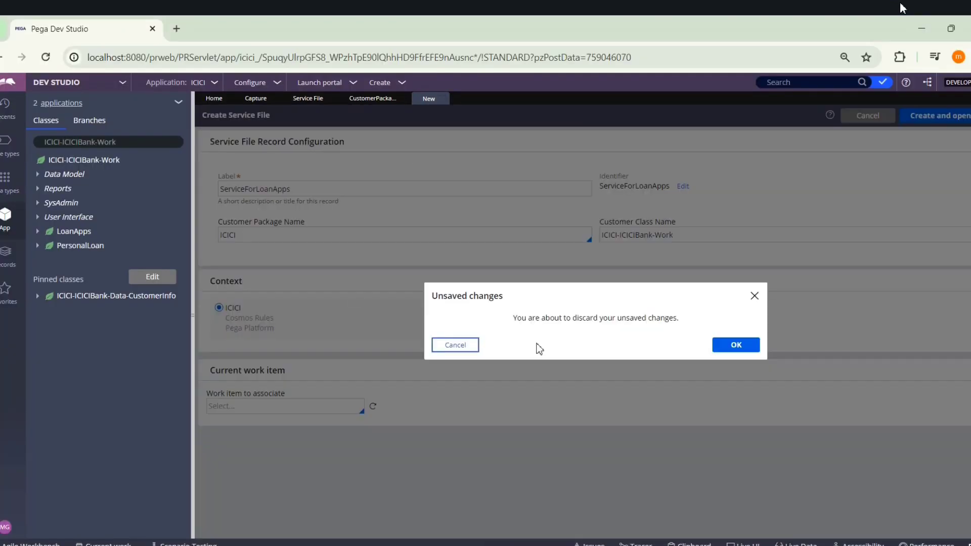
{"action": "left_click", "coordinate": [740, 346]}
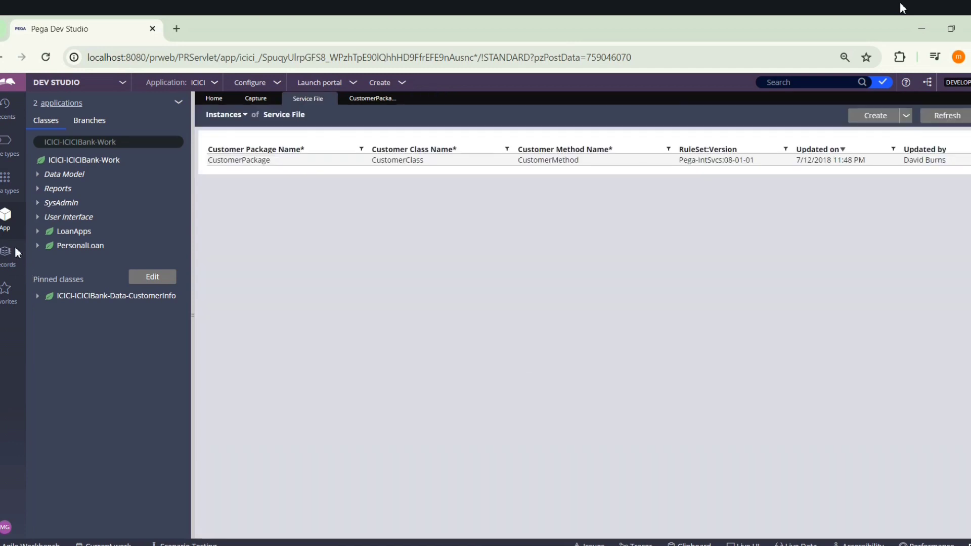
Step: Start a new Service File record from the Integration-Services records and label it LaonRequestService
{"action": "left_click", "coordinate": [4, 267]}
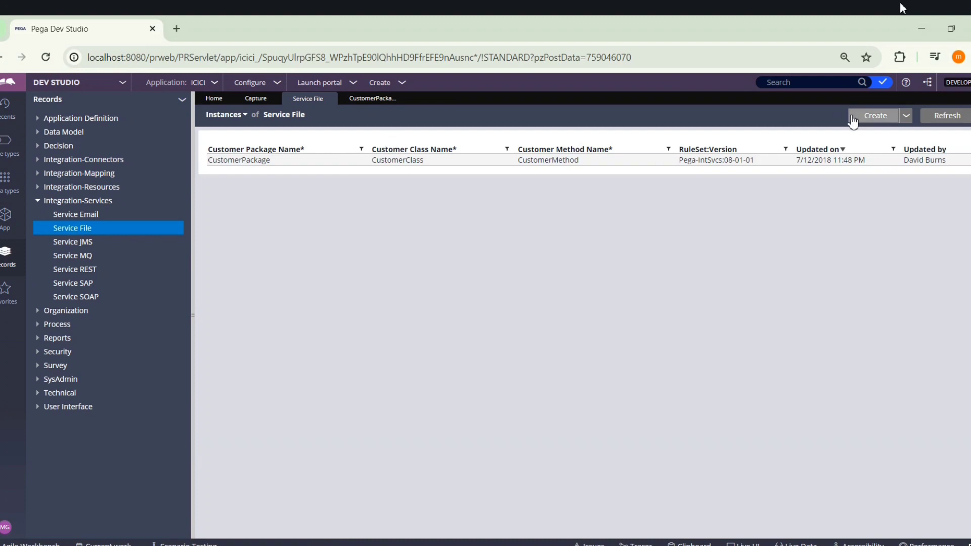
{"action": "left_click", "coordinate": [876, 117]}
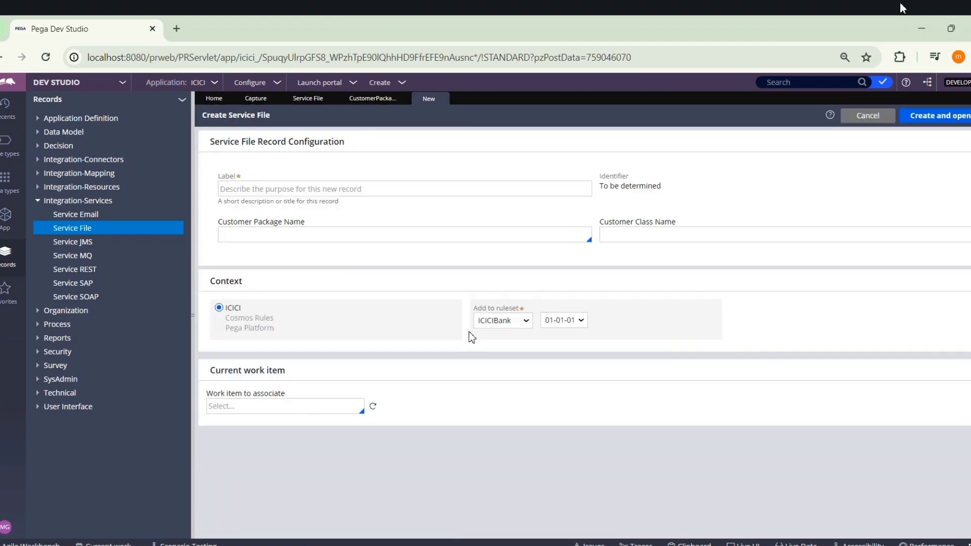
{"action": "left_click", "coordinate": [256, 194]}
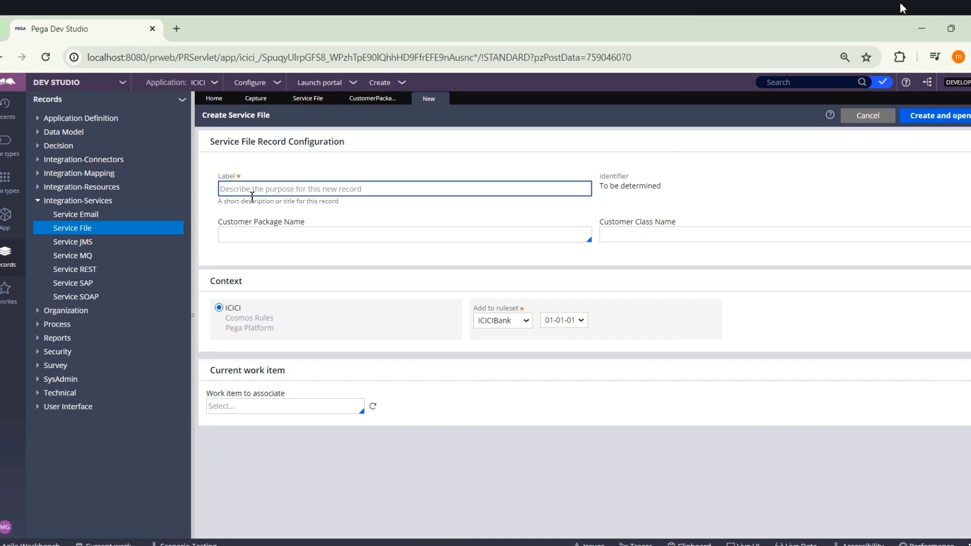
{"action": "type", "text": "Laon"}
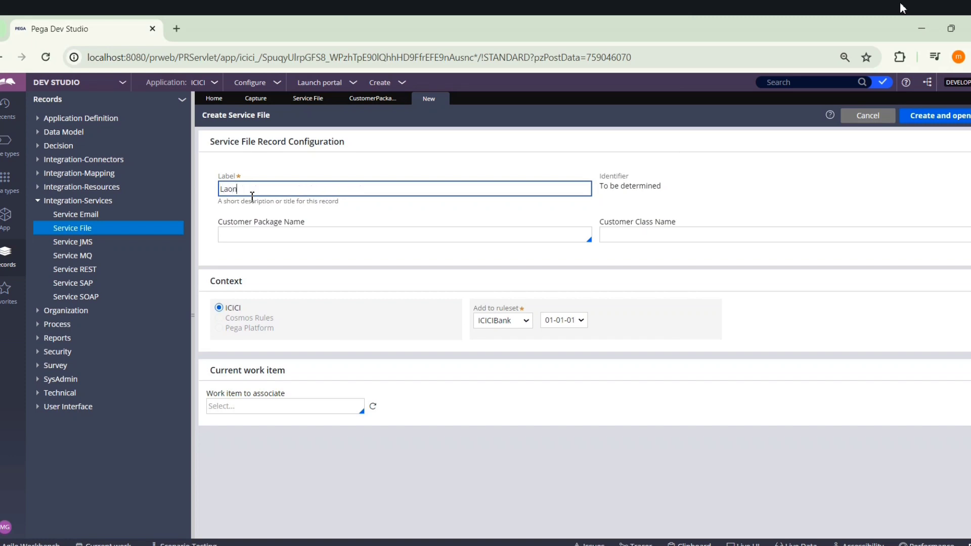
{"action": "type", "text": "RequestService"}
Step: Set the customer package name to ICICI and the customer class name to LaonRequest, and create and open the Service File
{"action": "left_click", "coordinate": [399, 237]}
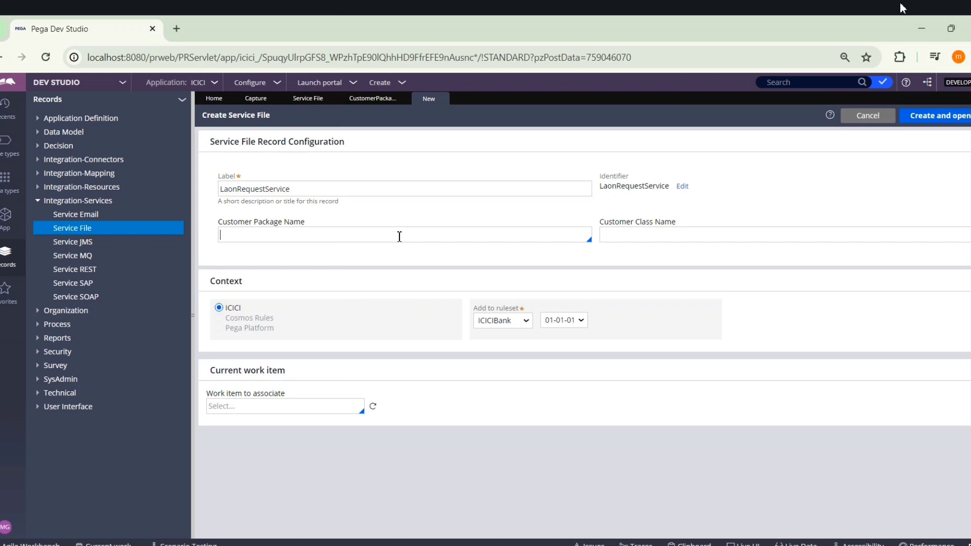
{"action": "type", "text": "Icic"}
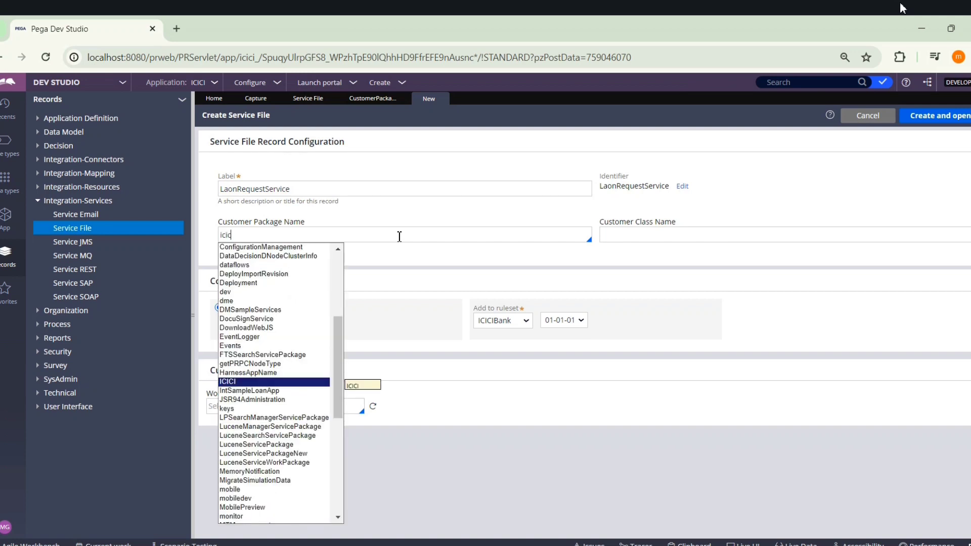
{"action": "left_click", "coordinate": [242, 383]}
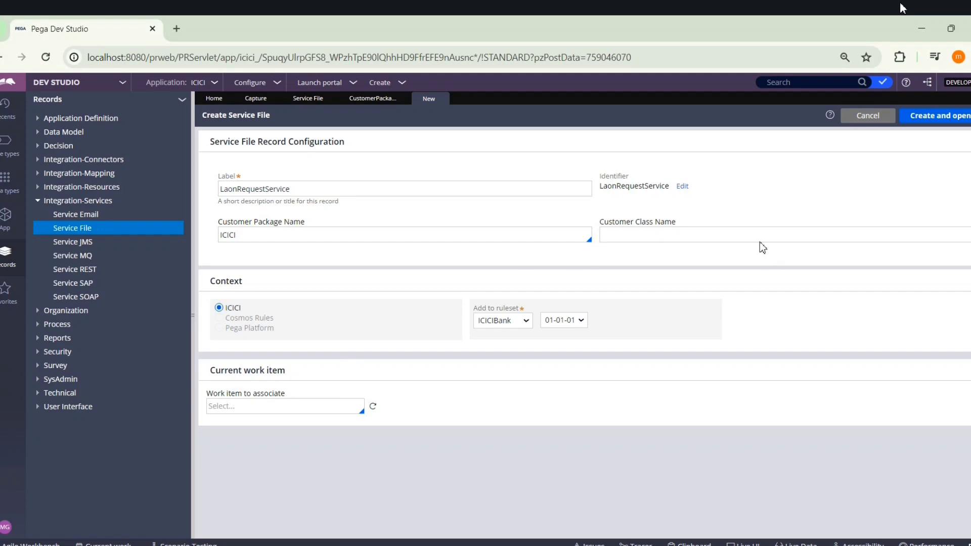
{"action": "key", "text": "Tab"}
{"action": "left_click", "coordinate": [935, 125]}
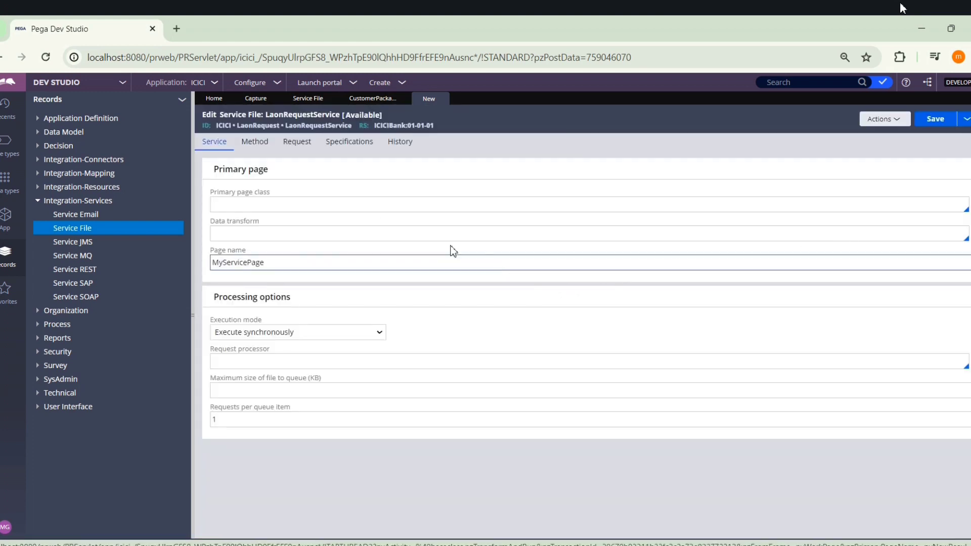
Step: Set the service's primary page class to ICICI-ICICIBank-Work-LoanApps
{"action": "left_click", "coordinate": [234, 205]}
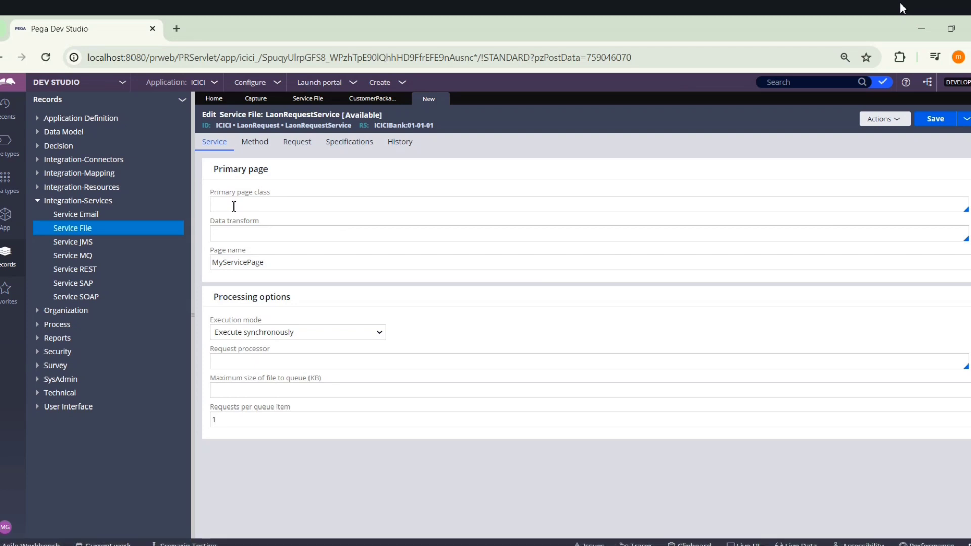
{"action": "left_click", "coordinate": [234, 205]}
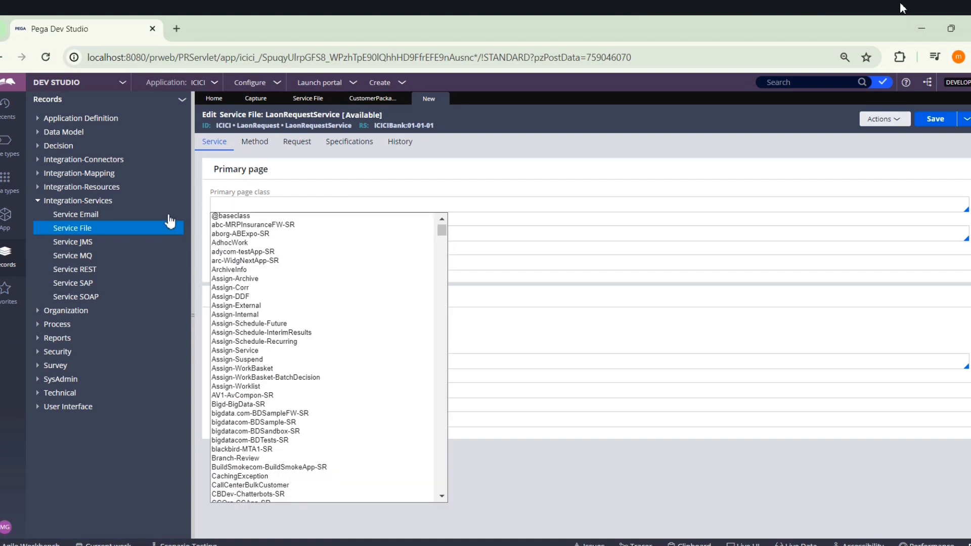
{"action": "type", "text": "icici"}
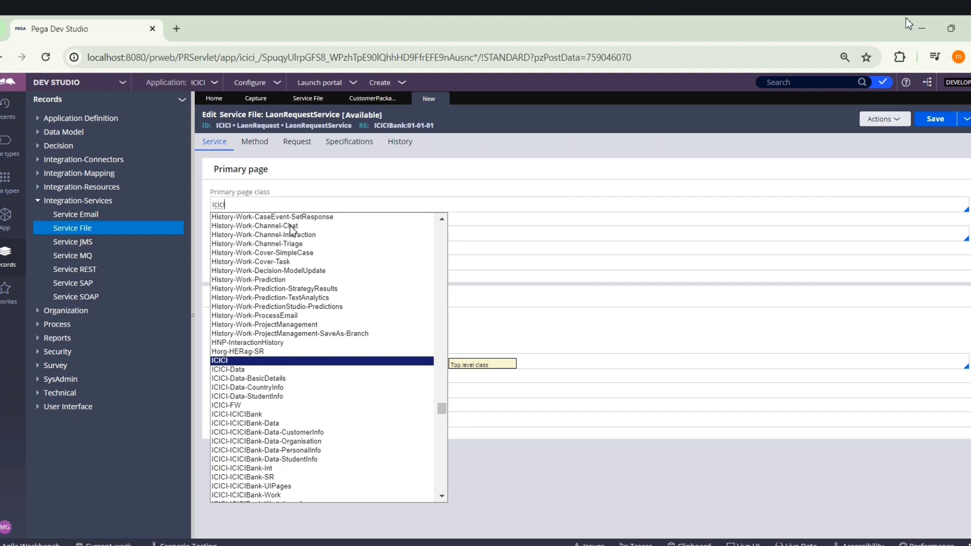
{"action": "scroll", "coordinate": [326, 380], "scroll_direction": "down", "scroll_amount": 3}
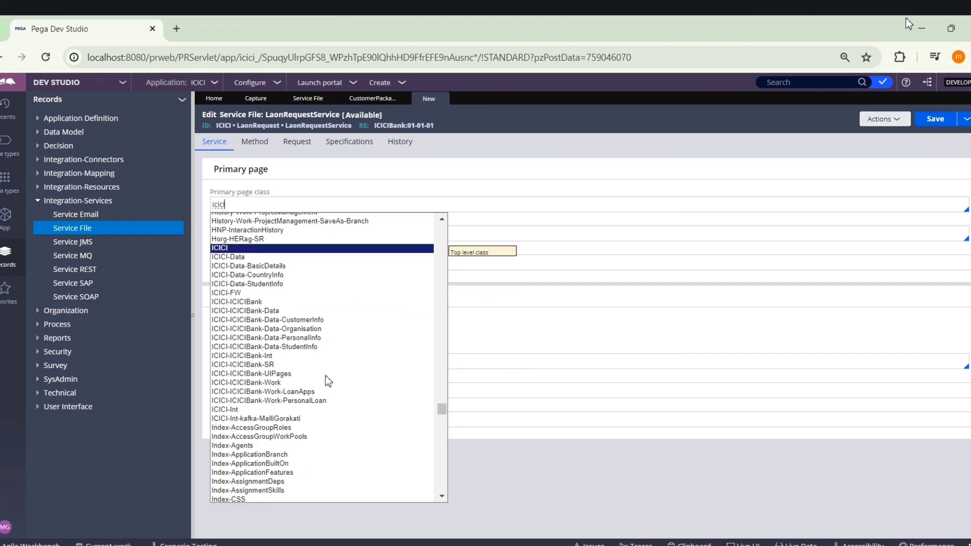
{"action": "left_click", "coordinate": [291, 392]}
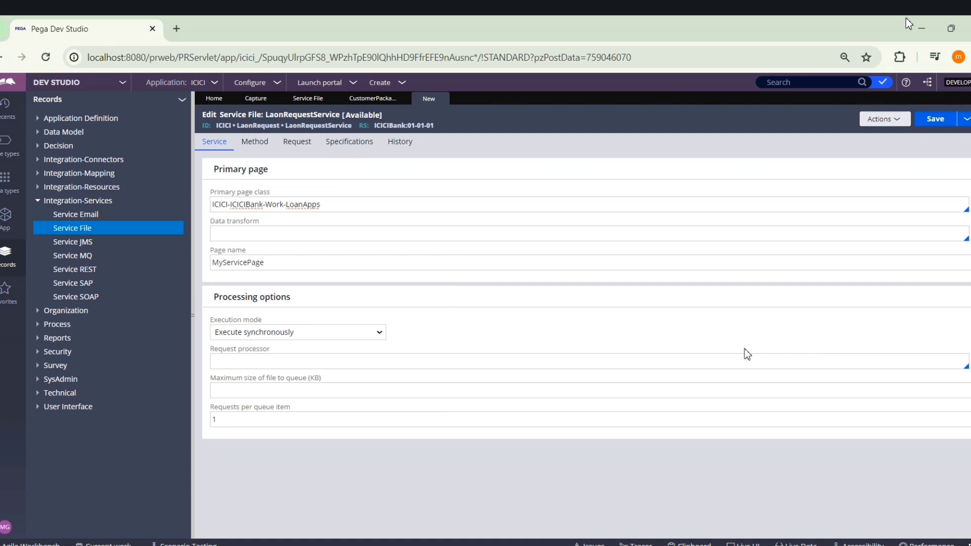
{"action": "left_click", "coordinate": [276, 85]}
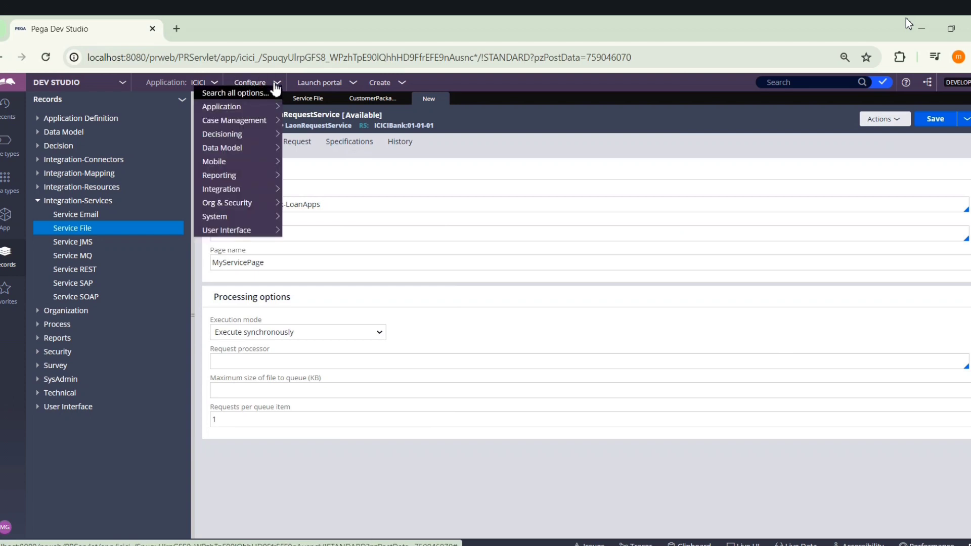
{"action": "mouse_move", "coordinate": [257, 221]}
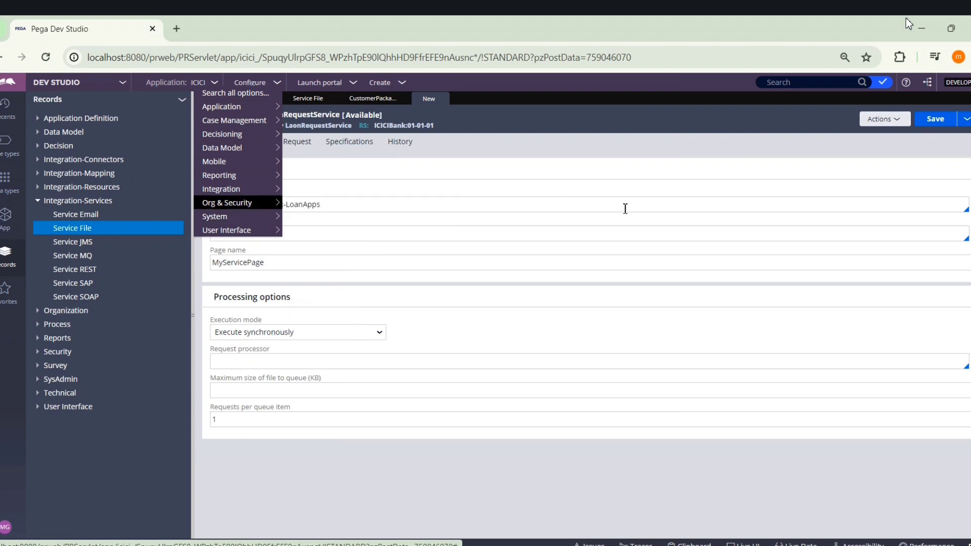
{"action": "left_click", "coordinate": [459, 204]}
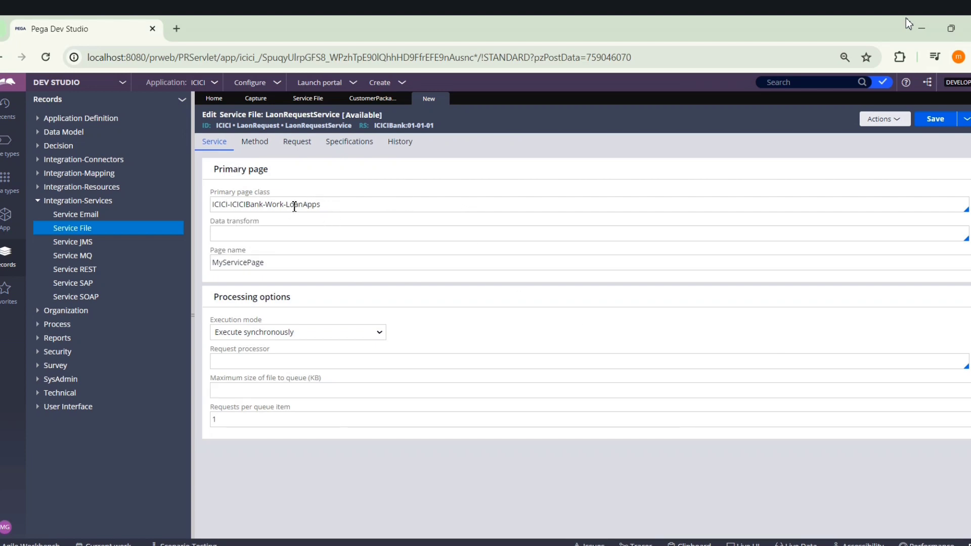
Step: Show the Service File's method settings and examine the header row of PersonalInfo.CSV in Notepad++
{"action": "left_click", "coordinate": [262, 147]}
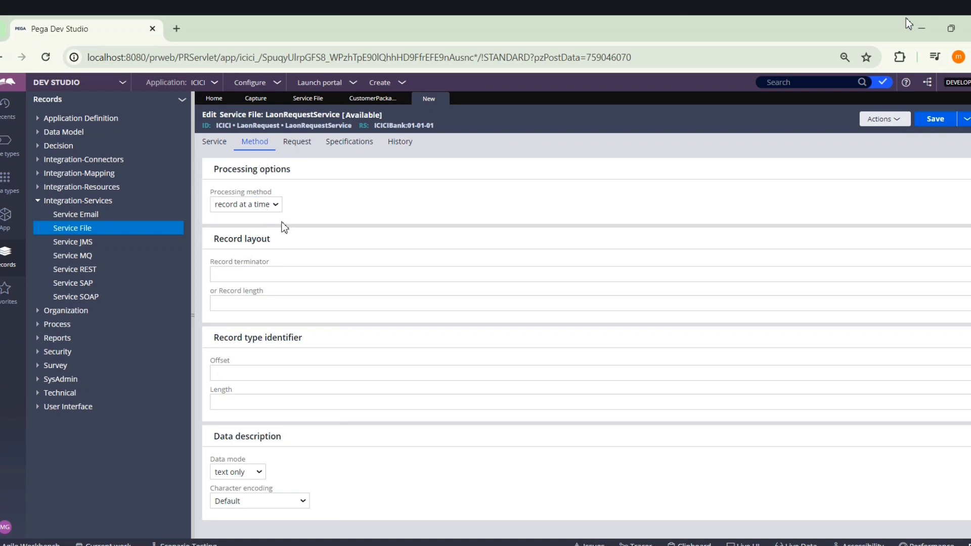
{"action": "left_click", "coordinate": [237, 205]}
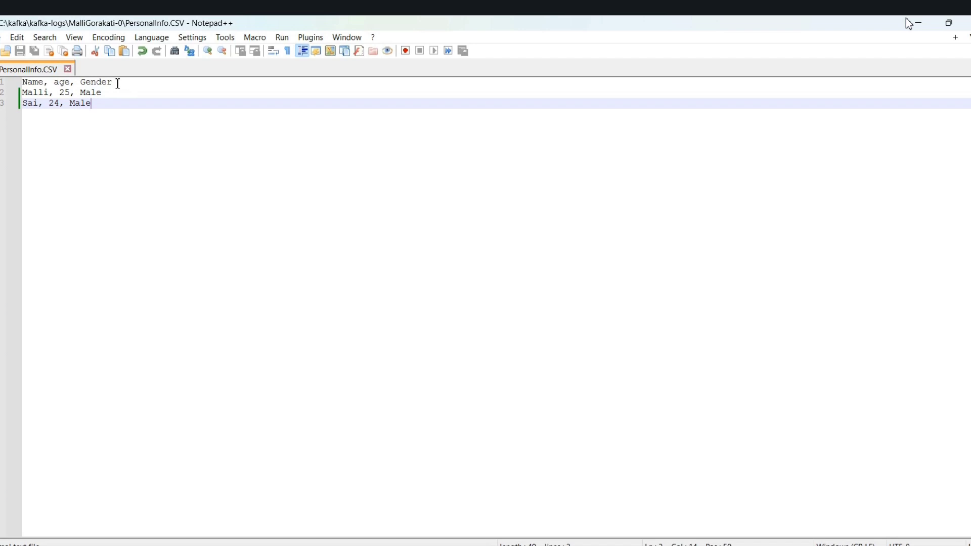
{"action": "left_click_drag", "start_coordinate": [115, 82], "coordinate": [22, 83]}
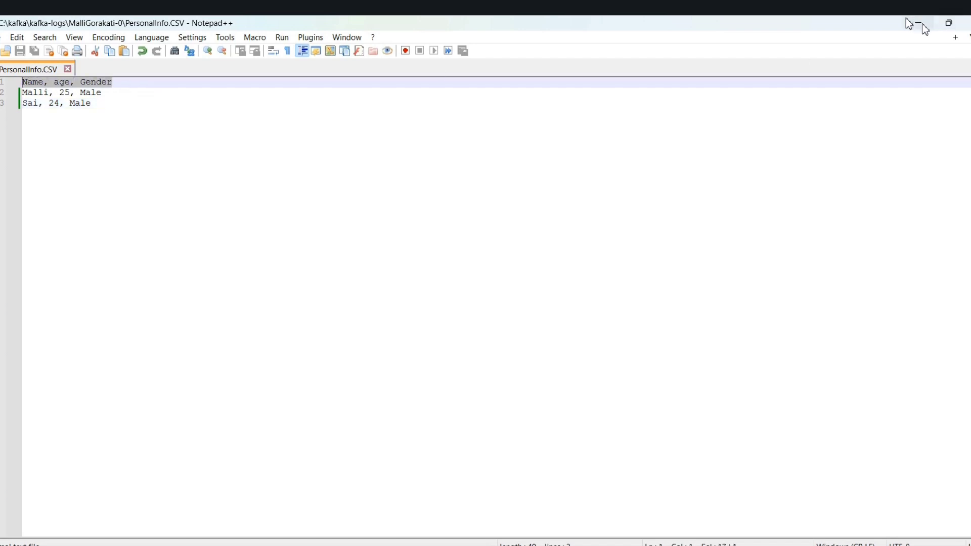
{"action": "left_click", "coordinate": [921, 25]}
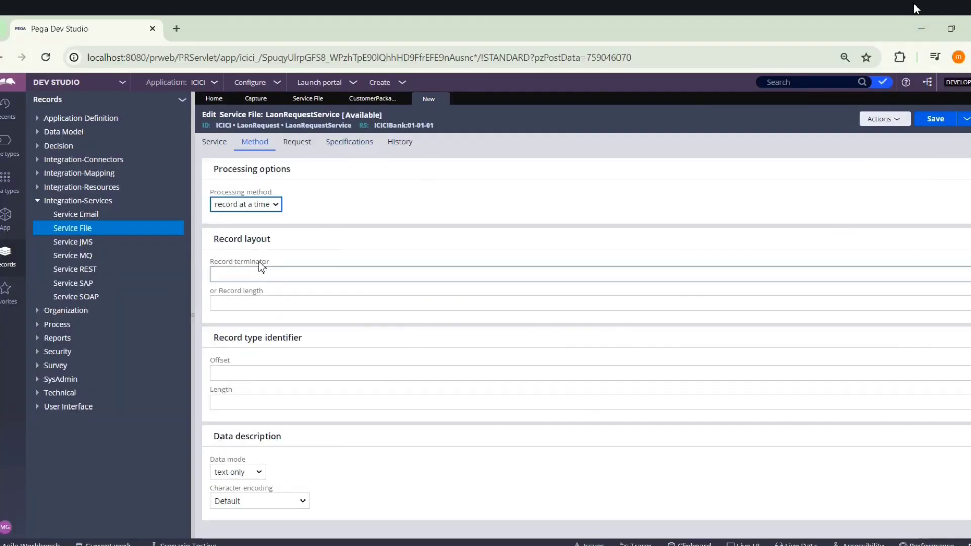
Step: Set the processing method to by record type and review the header and first data row of PersonalInfo.CSV in Notepad++
{"action": "left_click", "coordinate": [263, 206]}
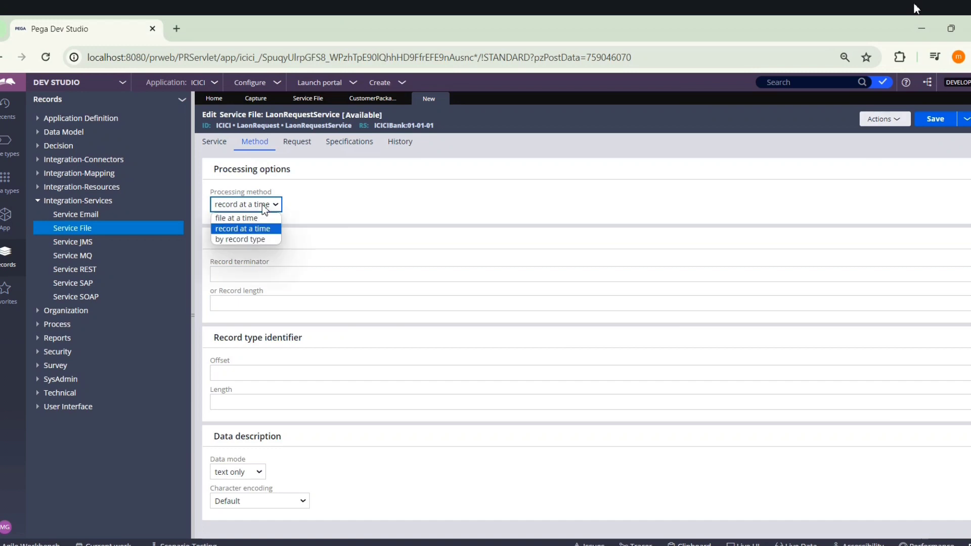
{"action": "left_click", "coordinate": [246, 239]}
{"action": "key", "text": "alt+Tab"}
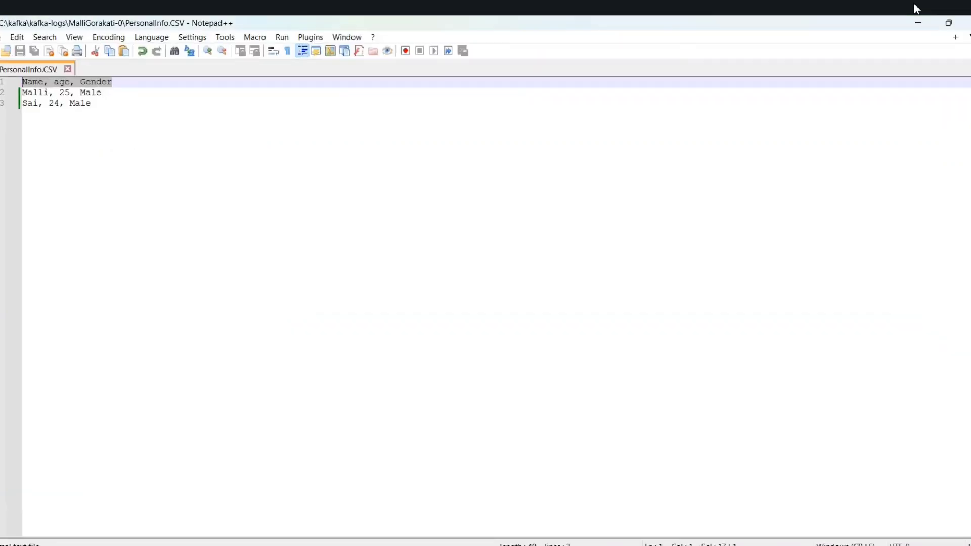
{"action": "left_click", "coordinate": [138, 85]}
{"action": "double_click", "coordinate": [138, 86]}
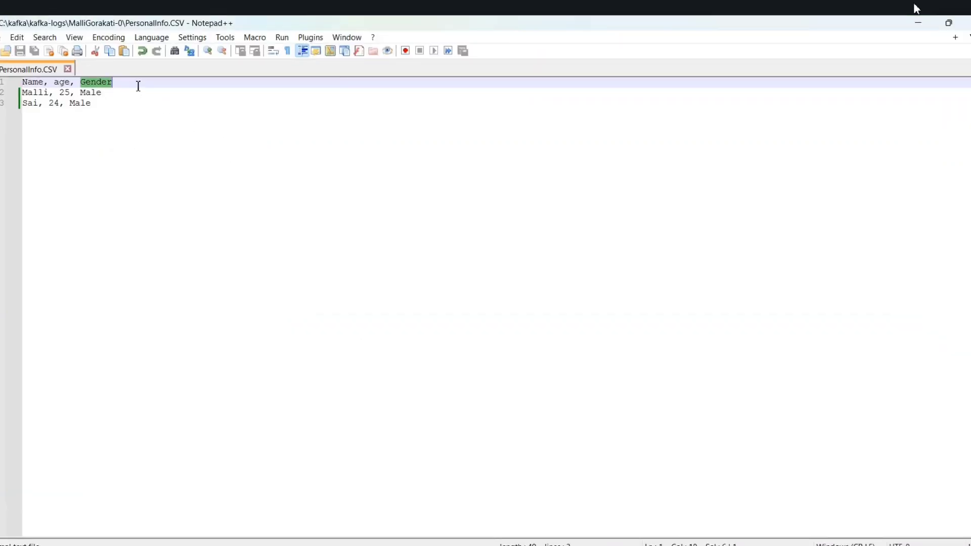
{"action": "left_click", "coordinate": [138, 86]}
{"action": "left_click", "coordinate": [113, 95]}
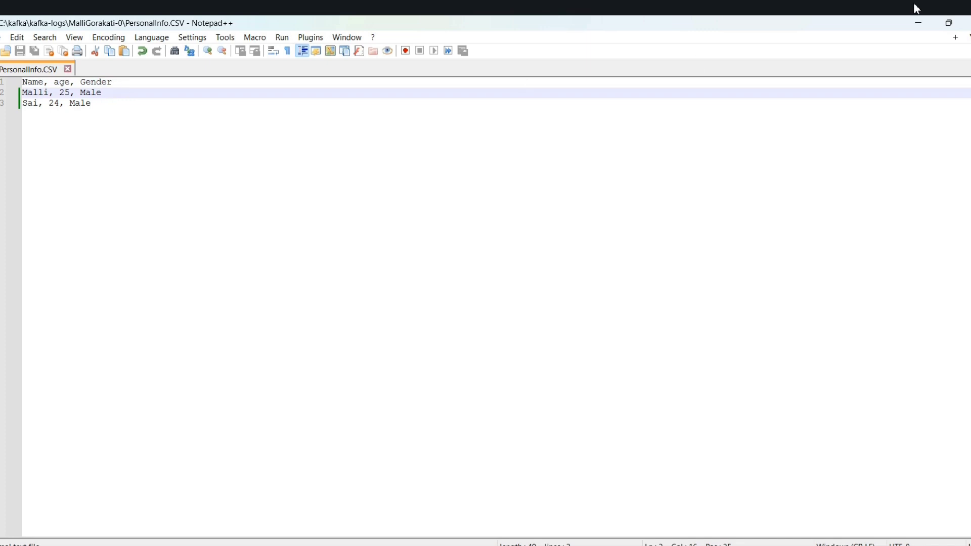
{"action": "left_click", "coordinate": [908, 21]}
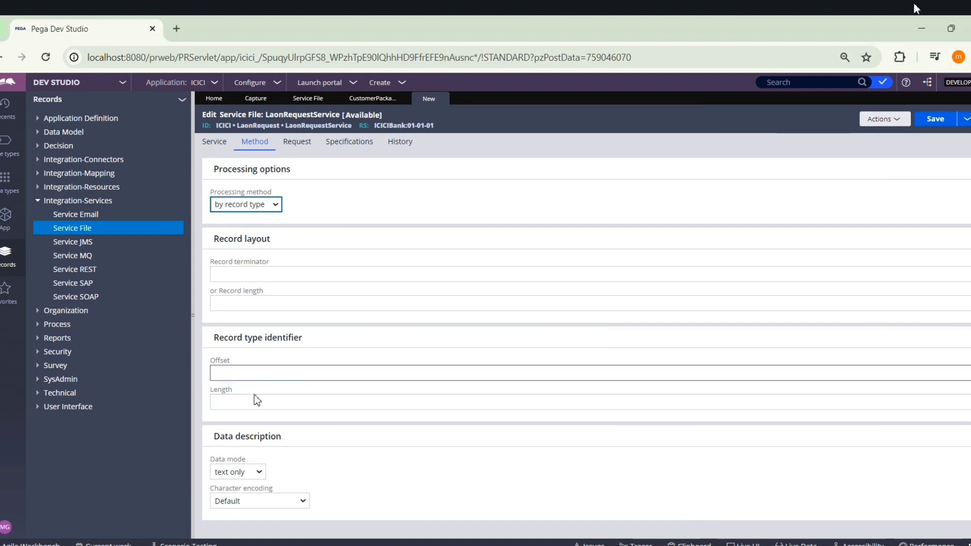
Step: Switch to PersonalInfo.CSV in Notepad++ and prefix the header row with "11," and both data rows with "00,"
{"action": "left_click", "coordinate": [265, 373]}
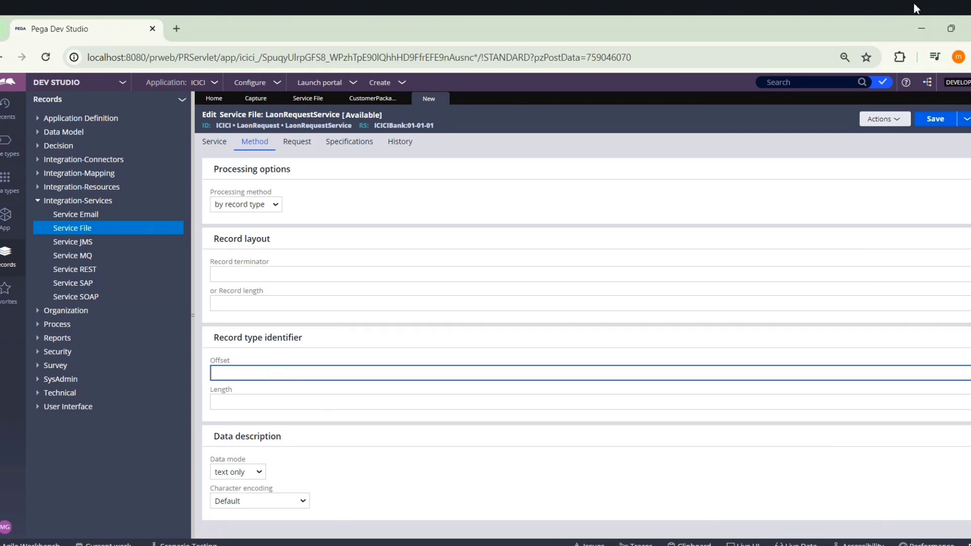
{"action": "key", "text": "alt+Tab"}
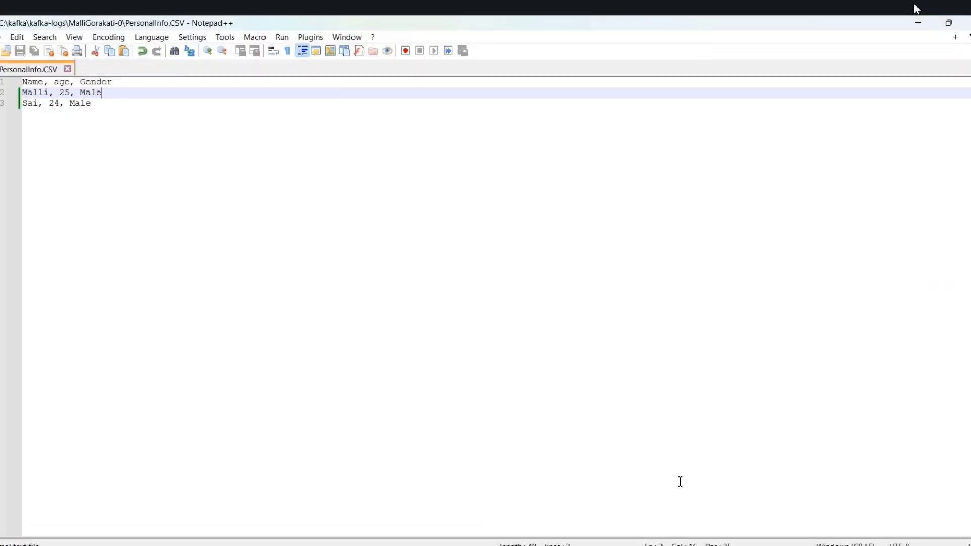
{"action": "left_click", "coordinate": [23, 83]}
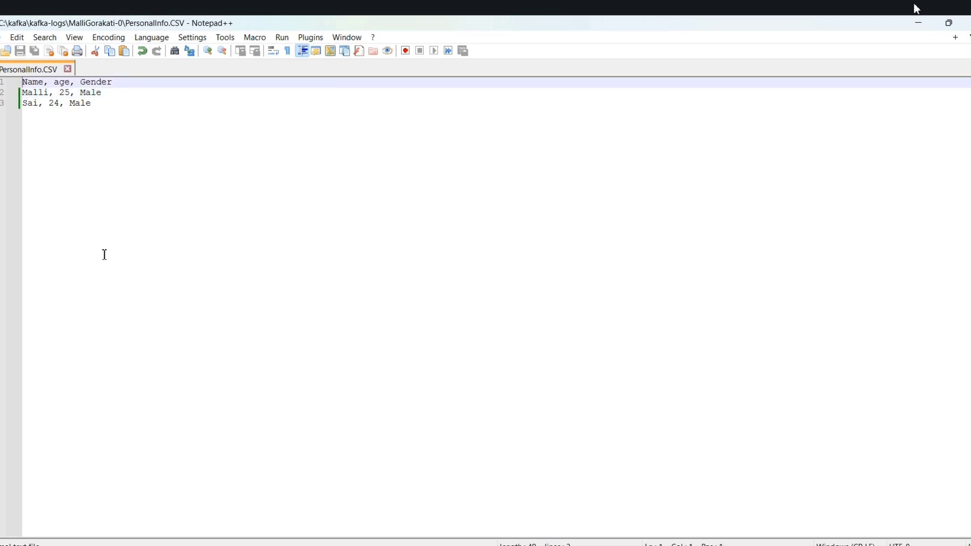
{"action": "type", "text": "11"}
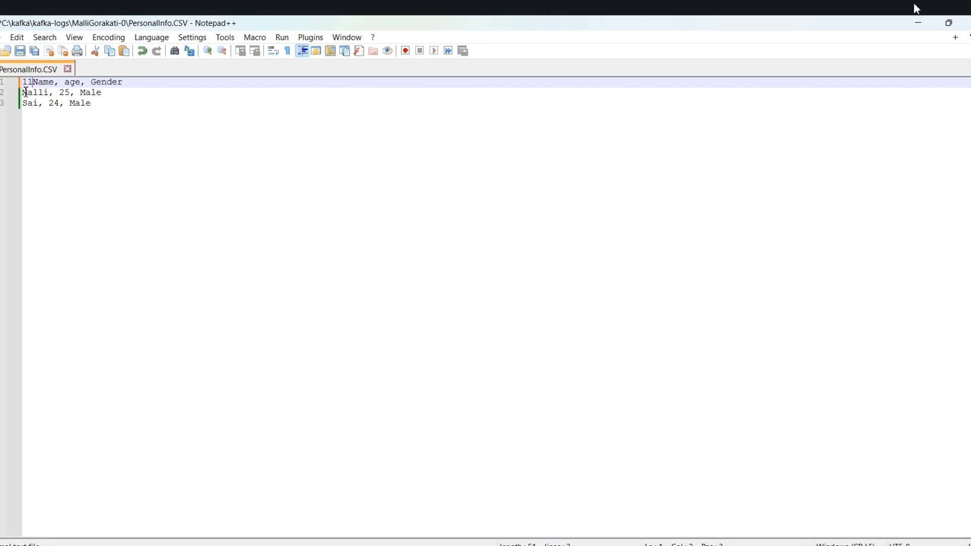
{"action": "left_click", "coordinate": [23, 93]}
{"action": "type", "text": "00,"}
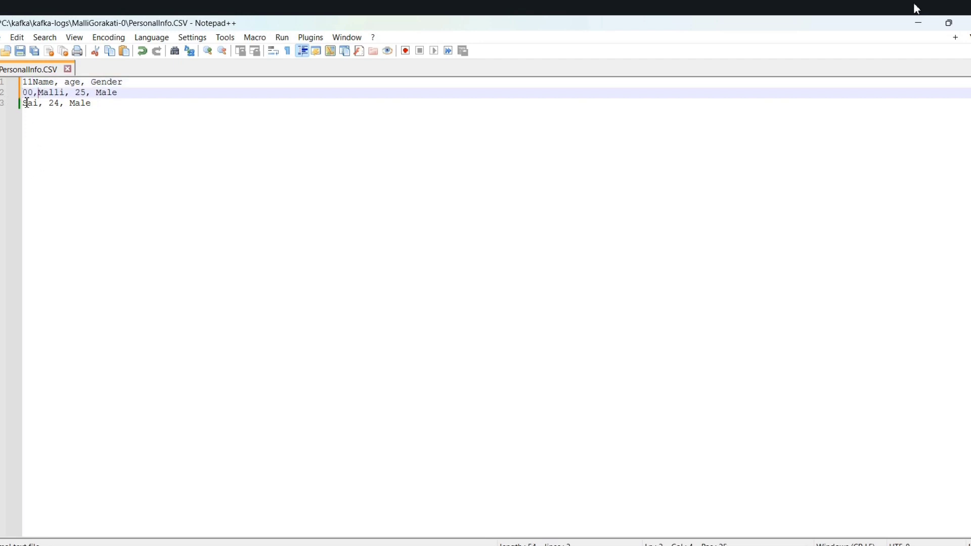
{"action": "left_click", "coordinate": [23, 103]}
{"action": "type", "text": "00,"}
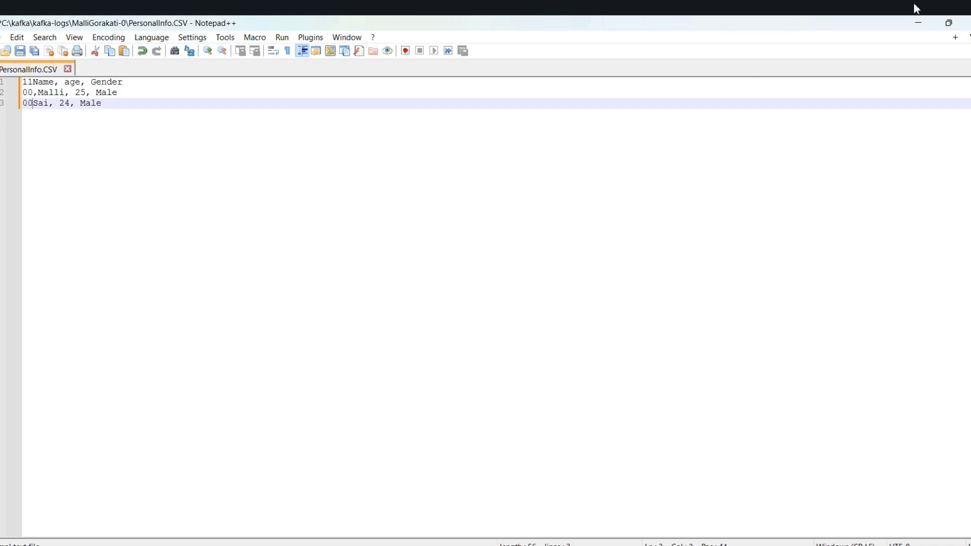
{"action": "left_click", "coordinate": [33, 83]}
{"action": "type", "text": ","}
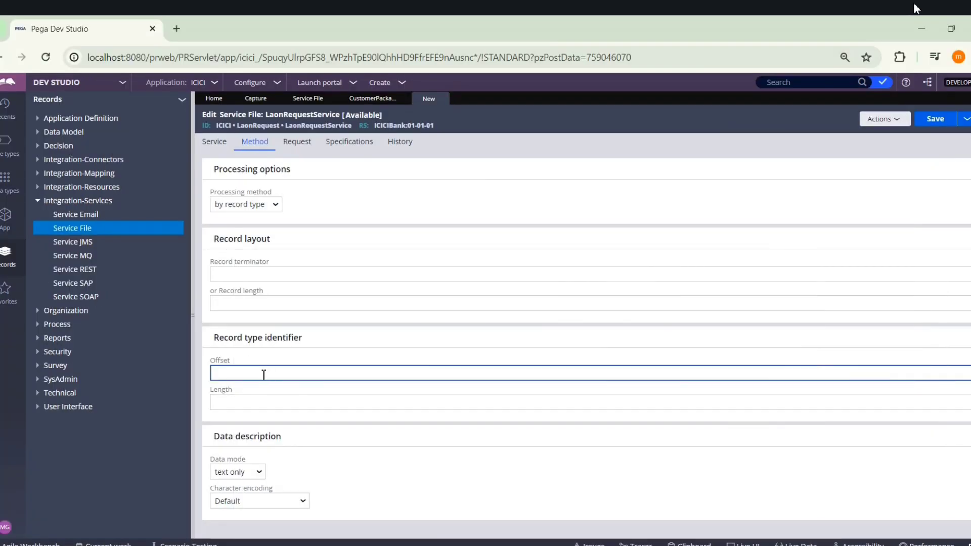
Step: In Pega, set the record type identifier's offset to 1 and length to 2, and check them against the row prefixes in PersonalInfo.CSV
{"action": "type", "text": "1"}
{"action": "left_click", "coordinate": [257, 405]}
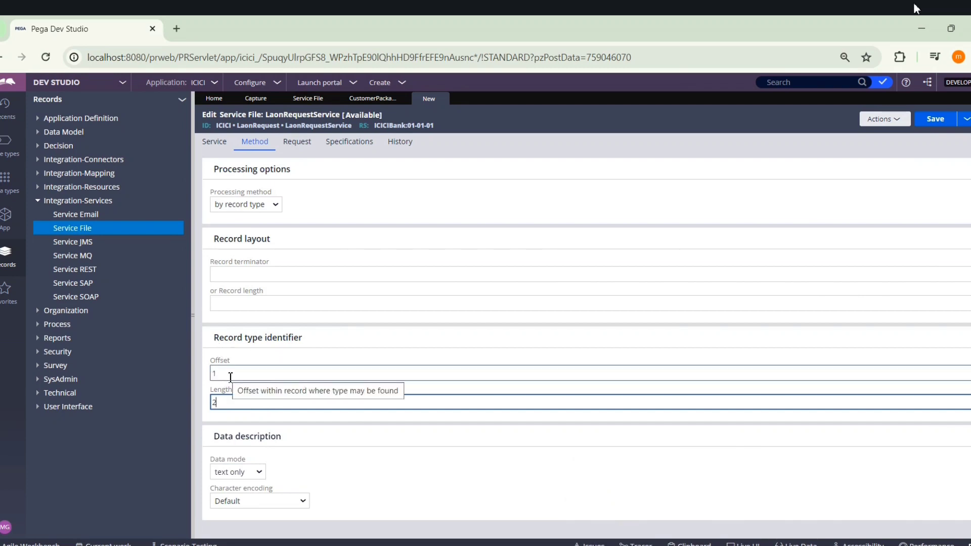
{"action": "left_click", "coordinate": [230, 375]}
{"action": "key", "text": "alt+Tab"}
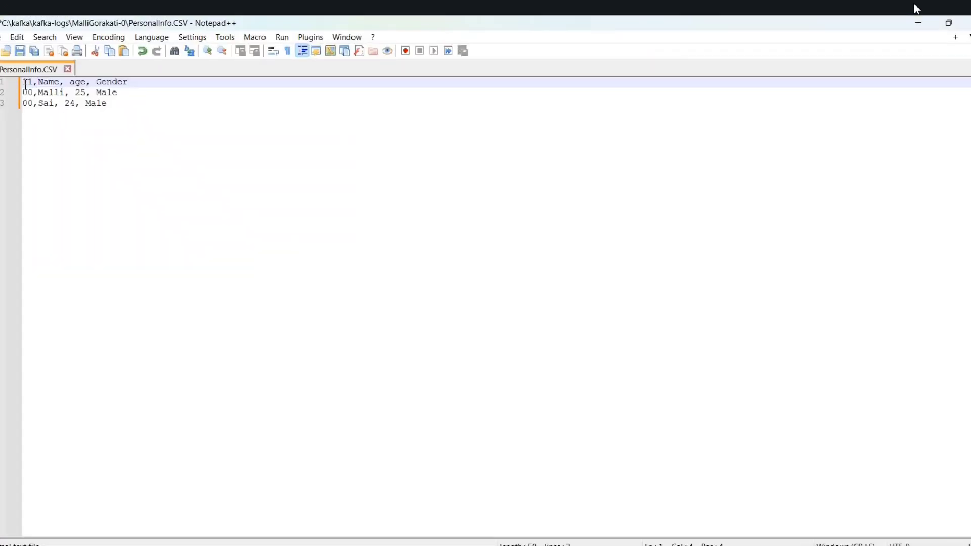
{"action": "left_click", "coordinate": [917, 23]}
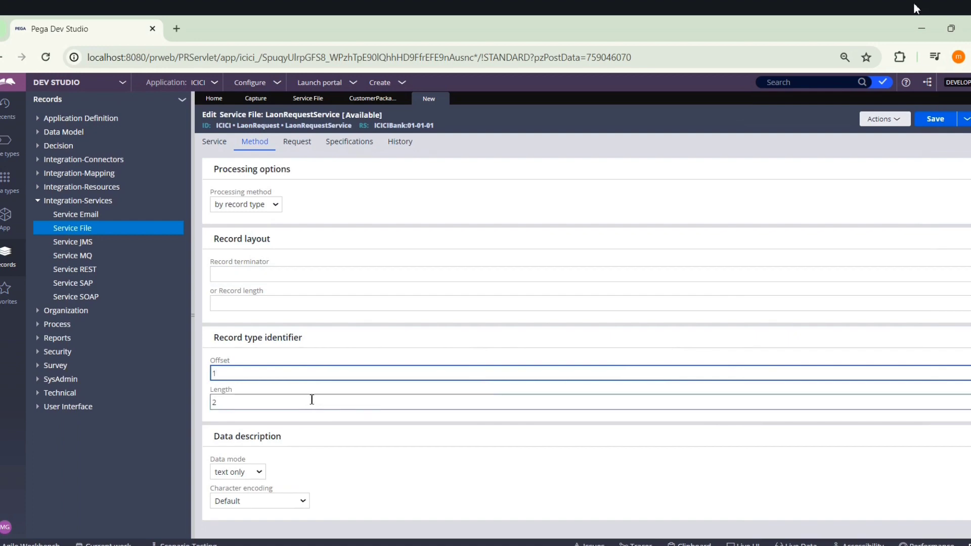
Step: Check the header row's "11" record type prefix in PersonalInfo.CSV in Notepad++, and return to Pega
{"action": "key", "text": "alt+Tab"}
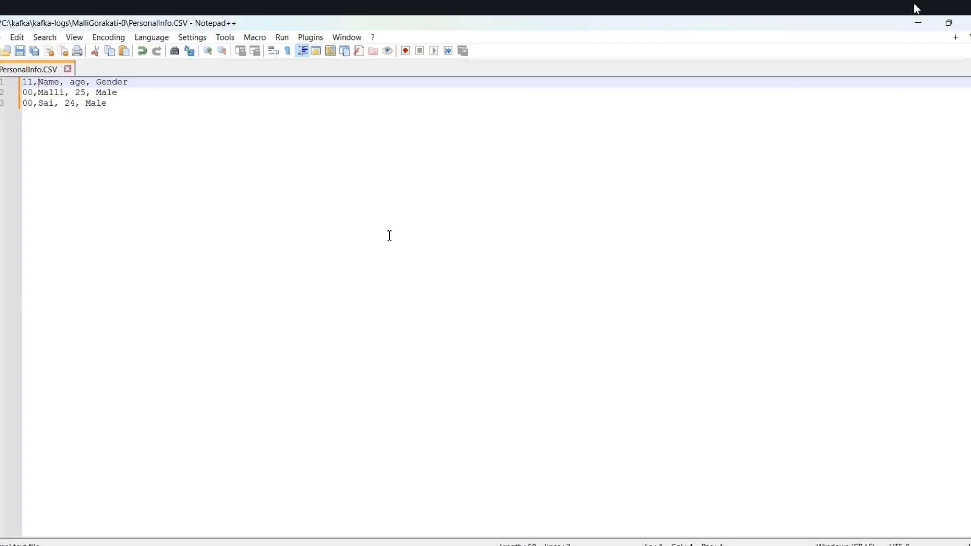
{"action": "double_click", "coordinate": [28, 82]}
{"action": "left_click", "coordinate": [919, 22]}
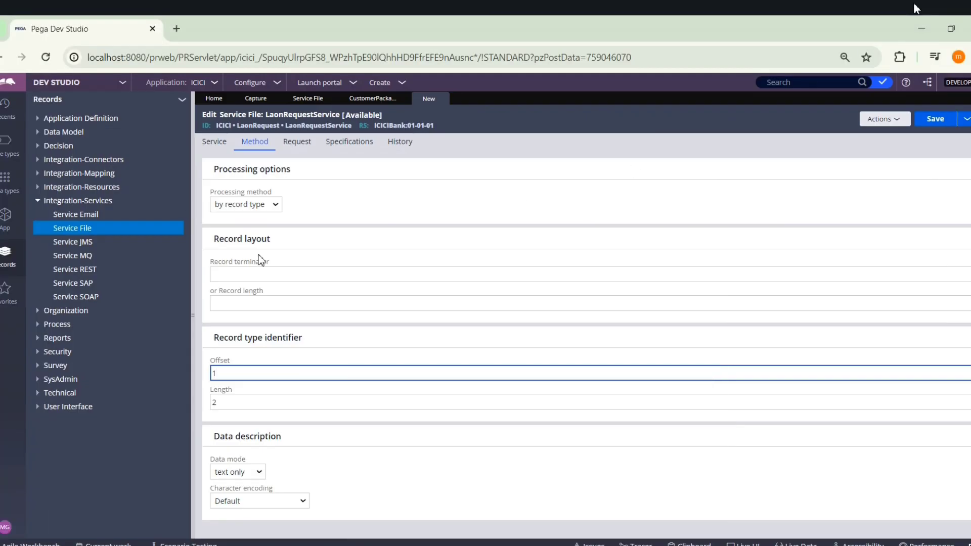
Step: Copy the record terminator \r\n from the CustomerPackage example Service File into LaonRequestService's record layout
{"action": "left_click", "coordinate": [238, 274]}
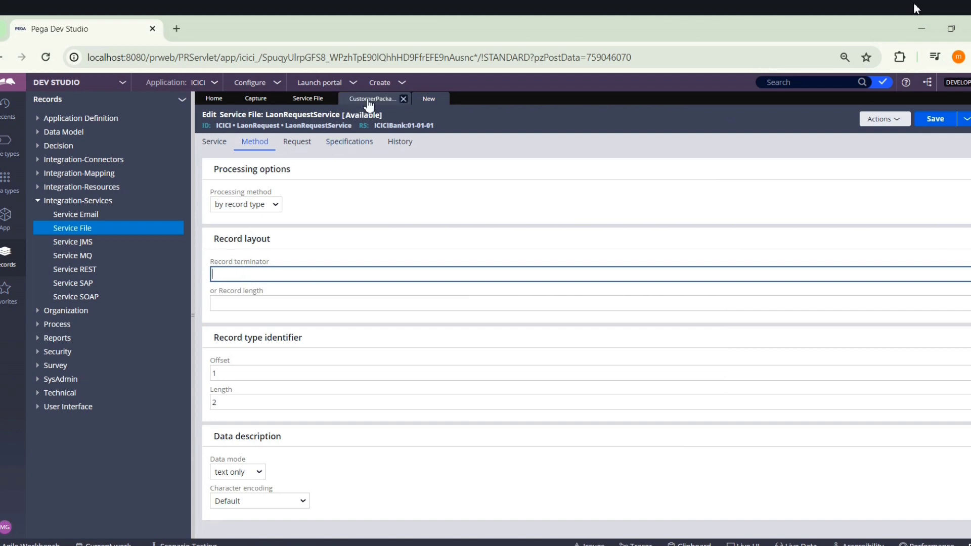
{"action": "left_click", "coordinate": [372, 99]}
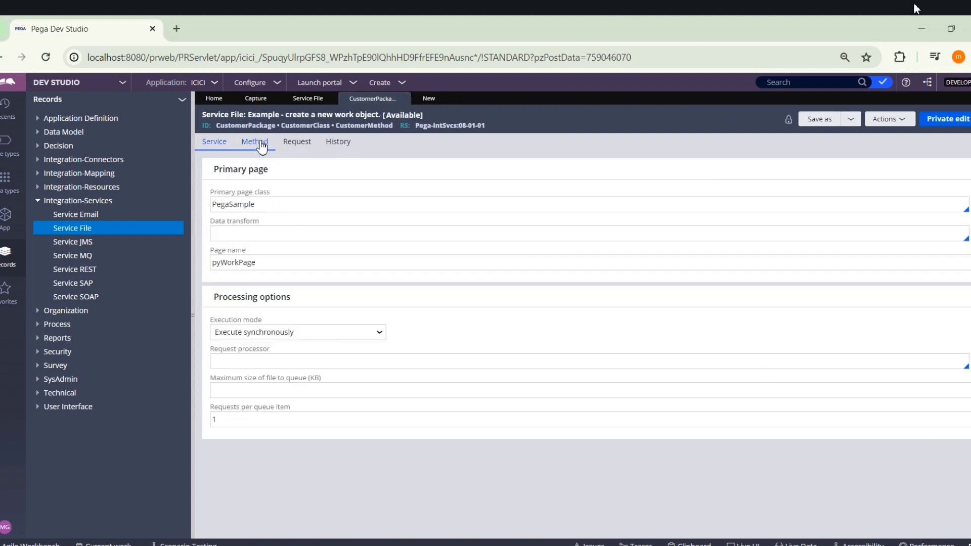
{"action": "left_click", "coordinate": [256, 142]}
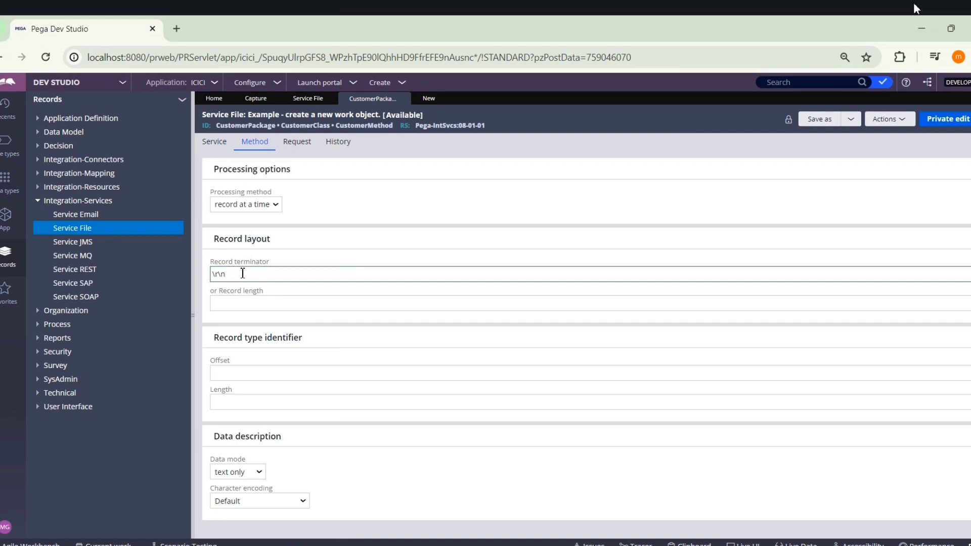
{"action": "double_click", "coordinate": [243, 273]}
{"action": "triple_click", "coordinate": [243, 273]}
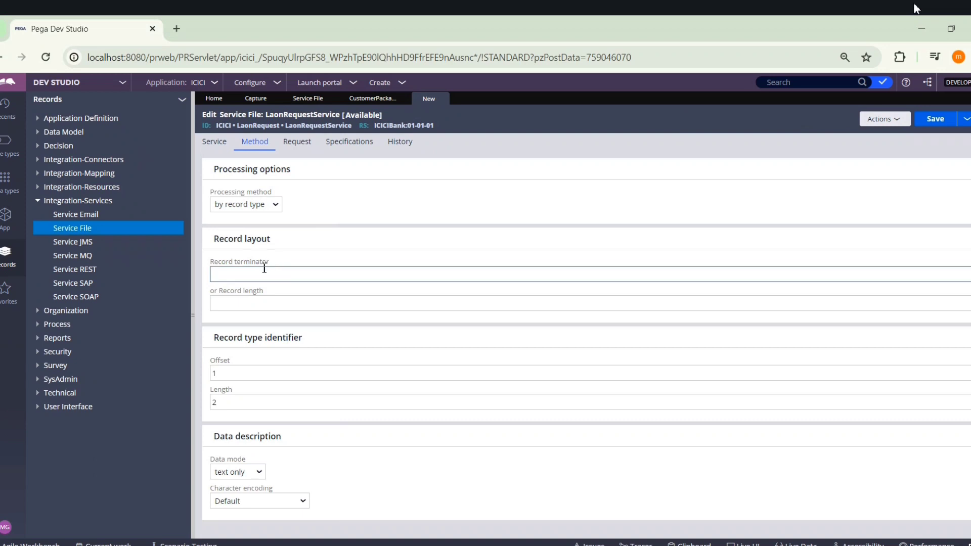
{"action": "left_click", "coordinate": [264, 270]}
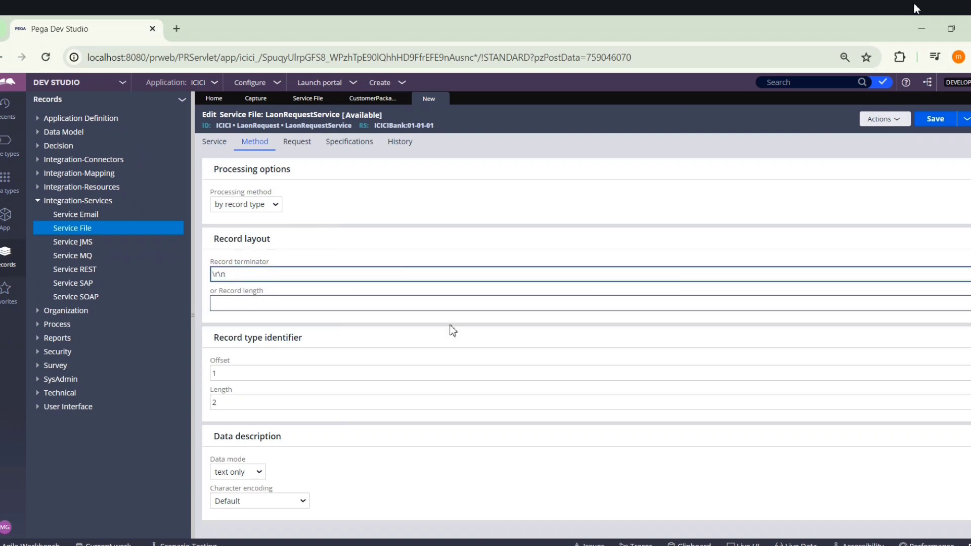
Step: Examine where the header row ends in PersonalInfo.CSV in Notepad++, and compare the record terminator with Pega's example Service File
{"action": "mouse_move", "coordinate": [695, 545]}
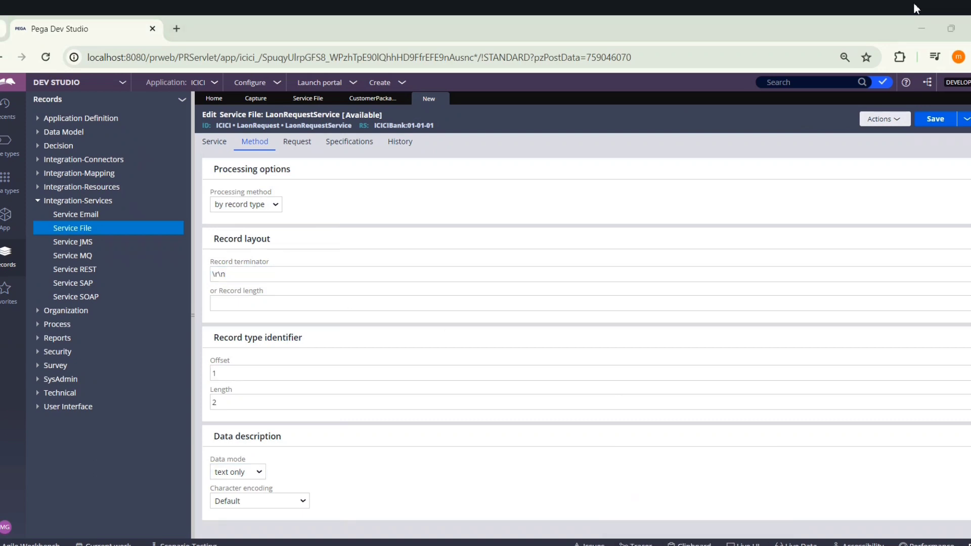
{"action": "left_click", "coordinate": [568, 545]}
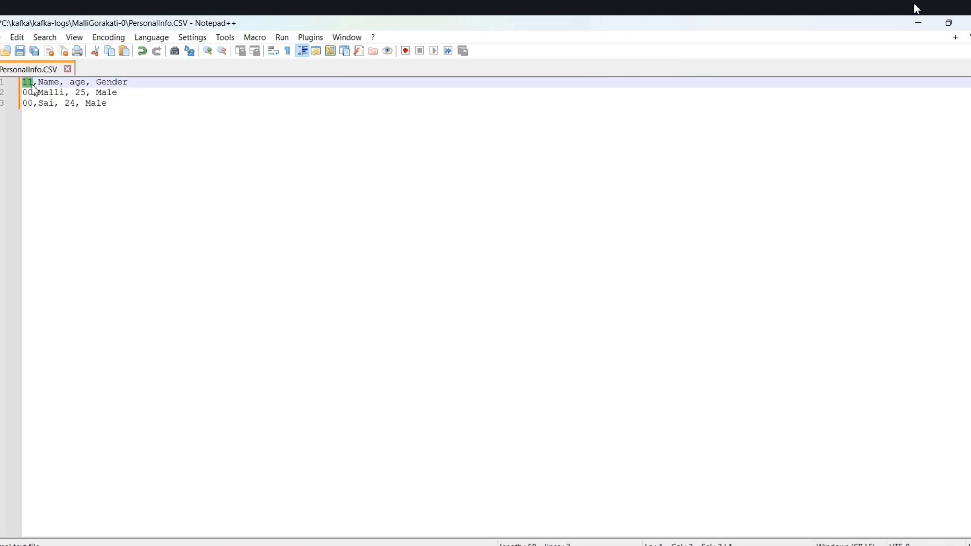
{"action": "left_click", "coordinate": [137, 84]}
{"action": "left_click", "coordinate": [920, 23]}
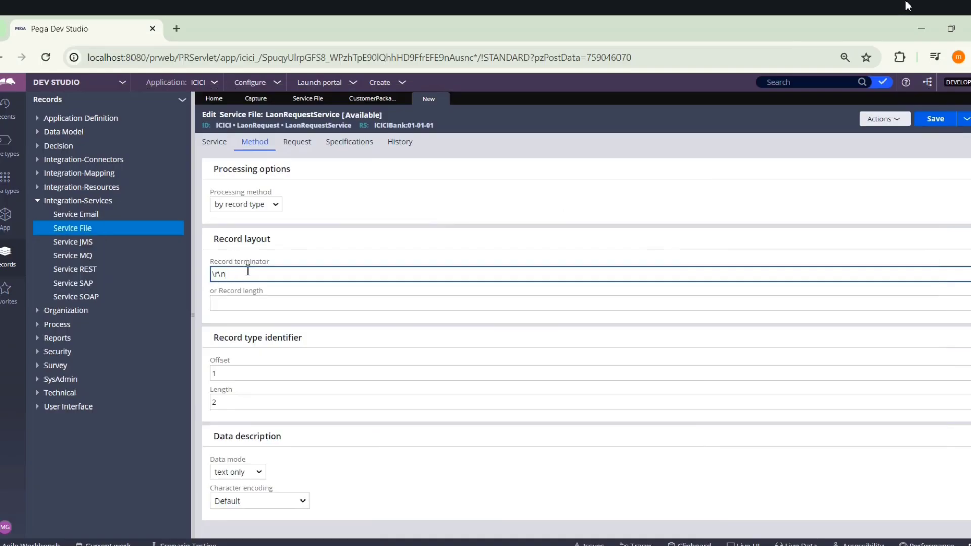
{"action": "left_click", "coordinate": [373, 98]}
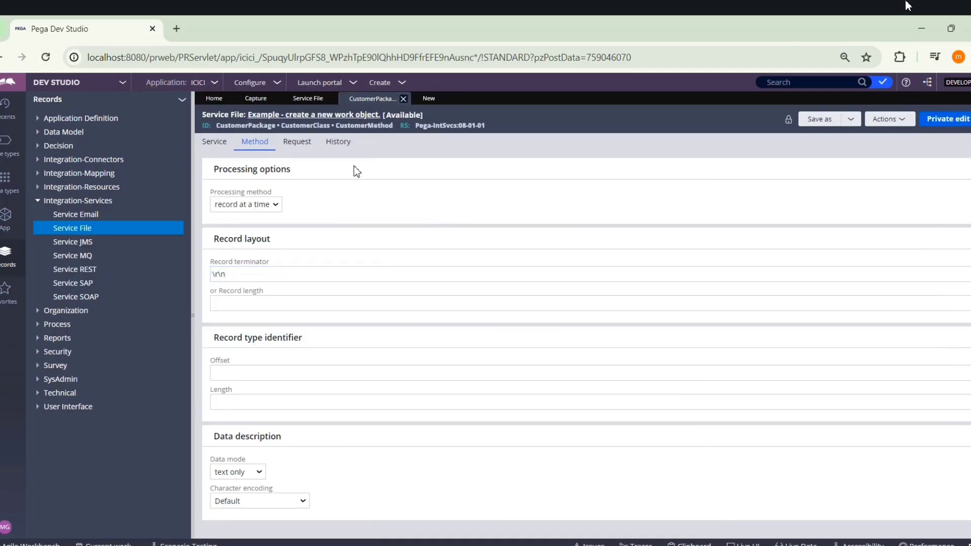
{"action": "left_click", "coordinate": [250, 282]}
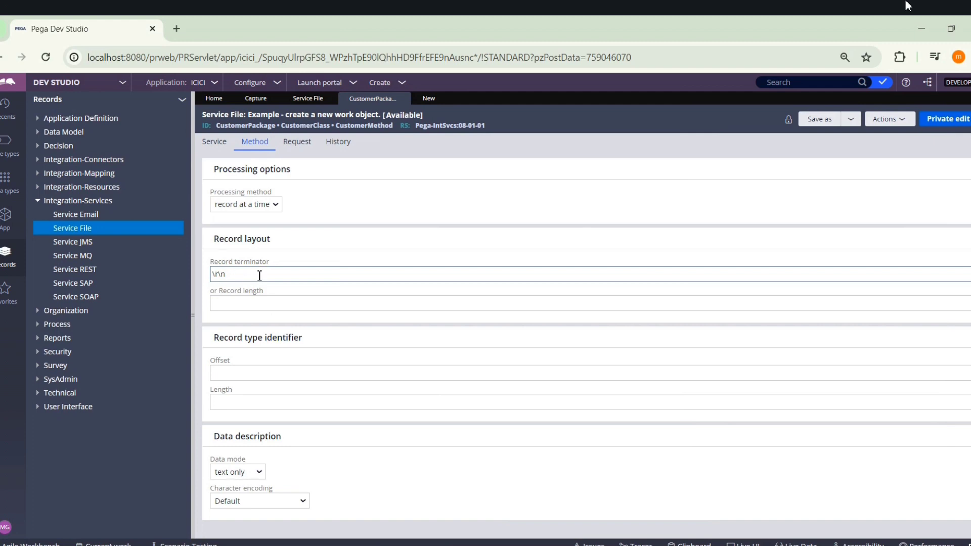
{"action": "left_click", "coordinate": [428, 101]}
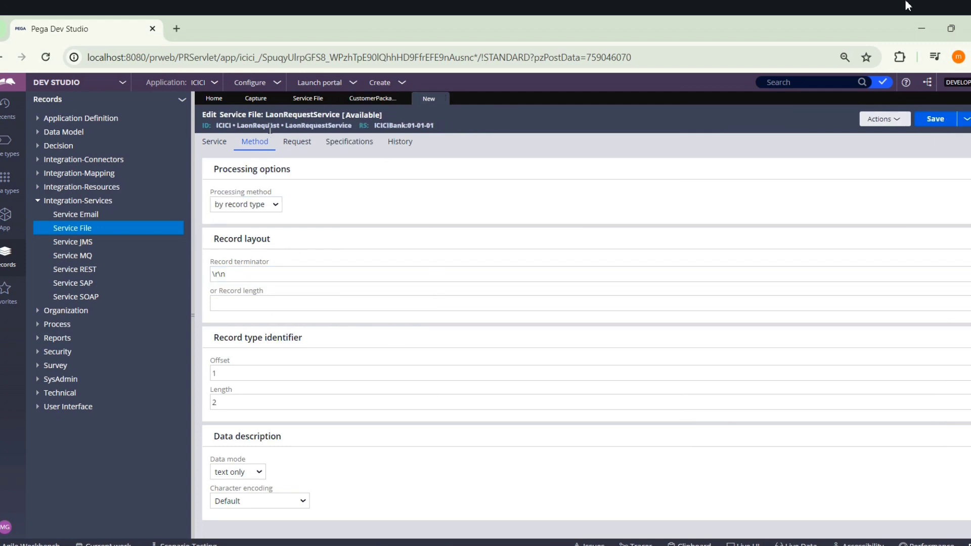
Step: Review LaonRequestService's request and method settings alongside the example Service File's method settings
{"action": "left_click", "coordinate": [298, 142]}
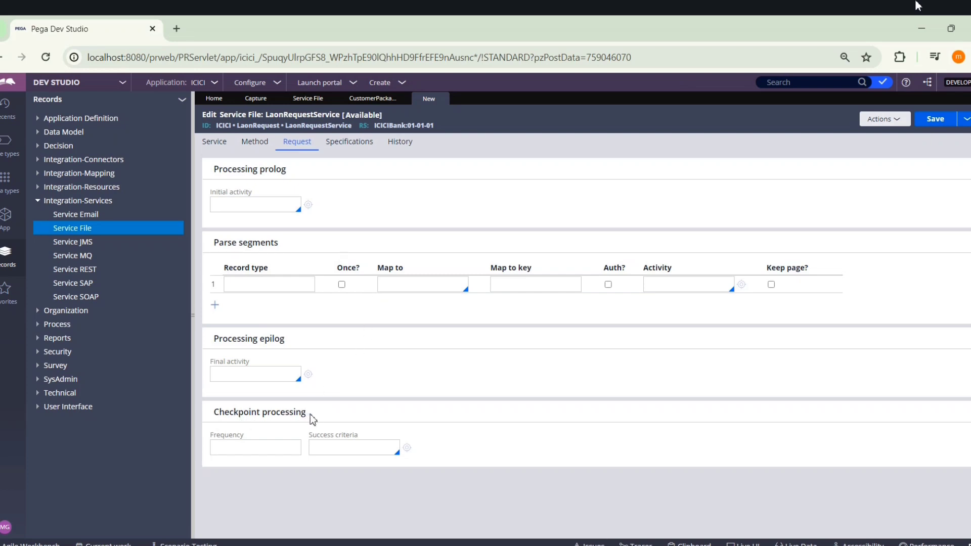
{"action": "left_click", "coordinate": [273, 285]}
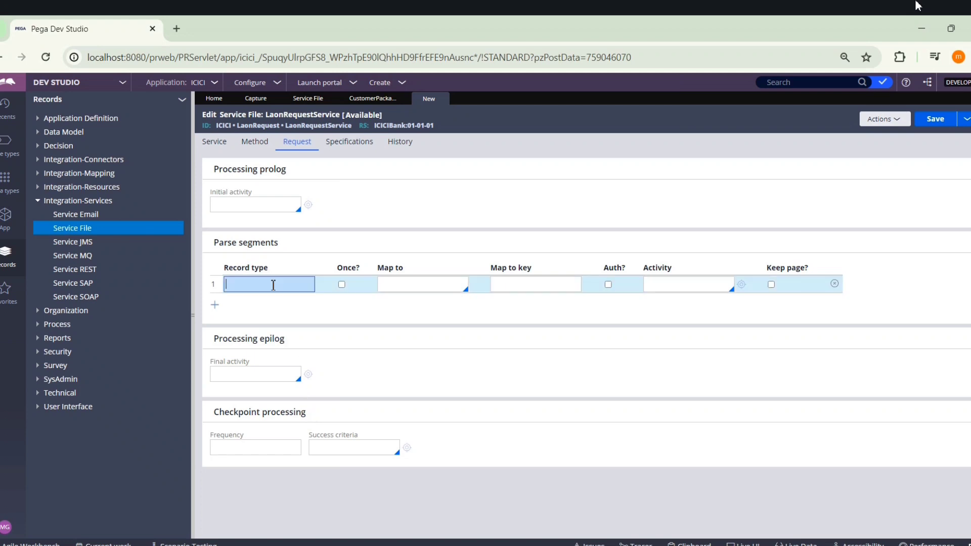
{"action": "left_click", "coordinate": [371, 99]}
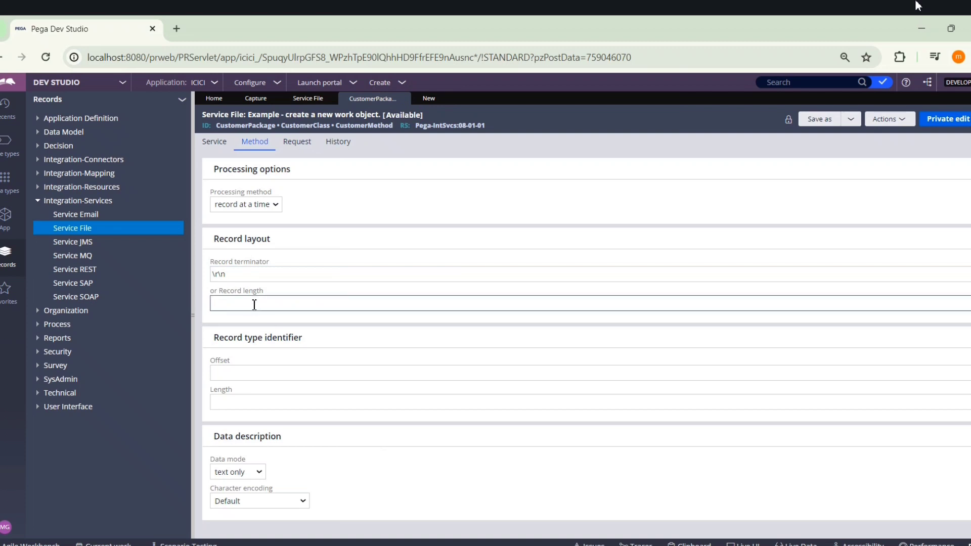
{"action": "left_click", "coordinate": [430, 105]}
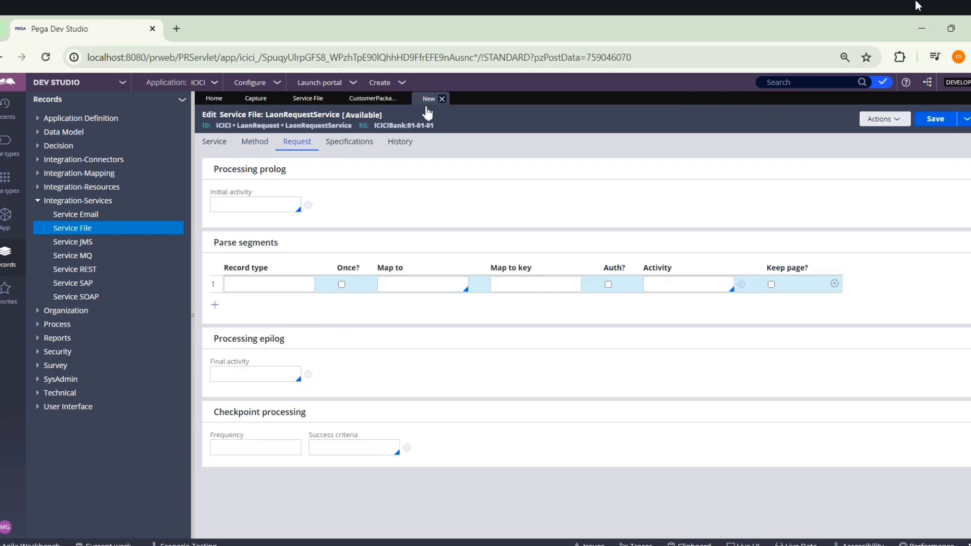
{"action": "left_click", "coordinate": [257, 145]}
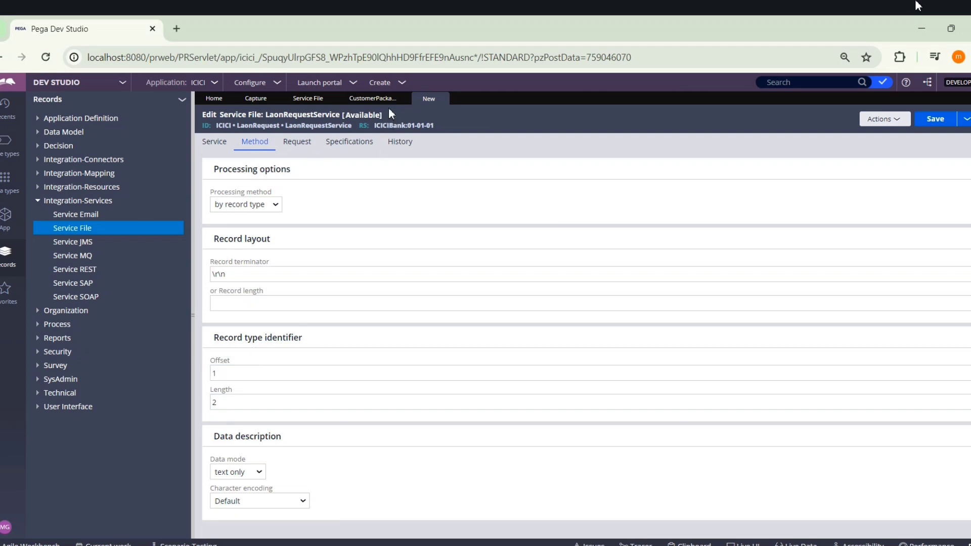
{"action": "left_click", "coordinate": [296, 144]}
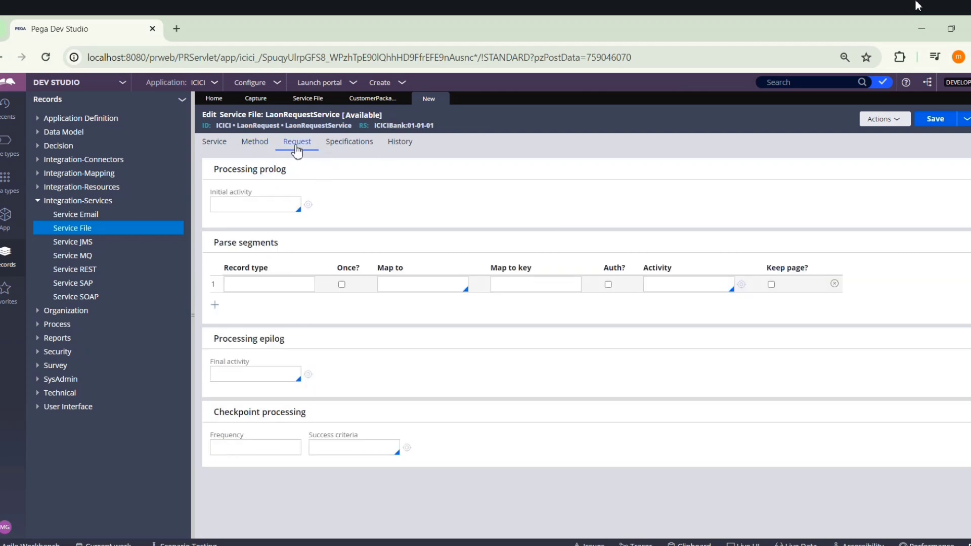
Step: Define the first parse segment with record type 11, processed once and mapped to Skip
{"action": "left_click", "coordinate": [273, 285]}
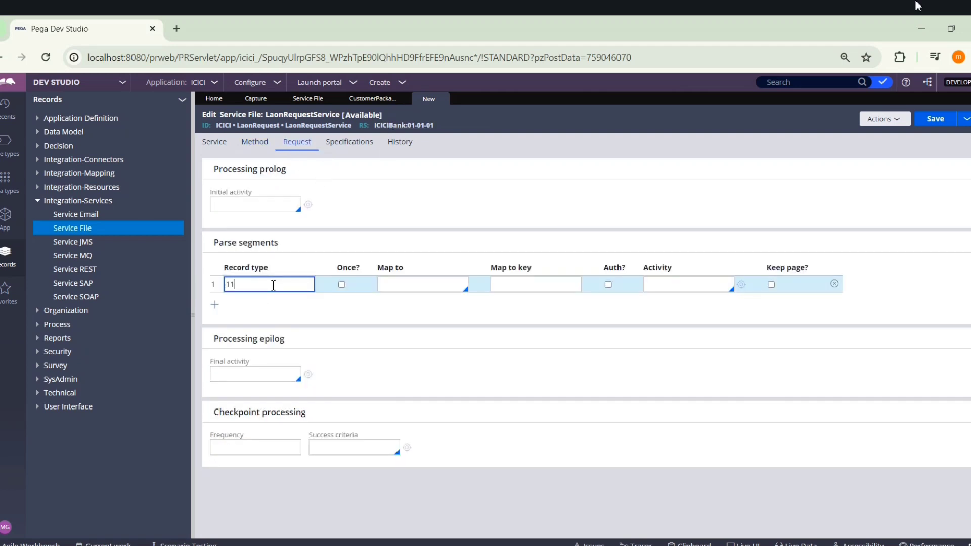
{"action": "left_click", "coordinate": [341, 284]}
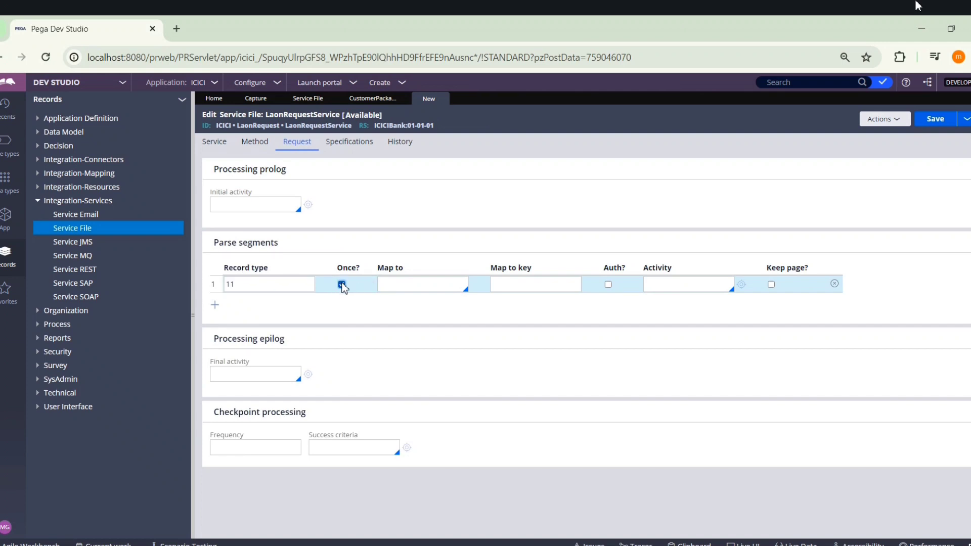
{"action": "left_click", "coordinate": [400, 285]}
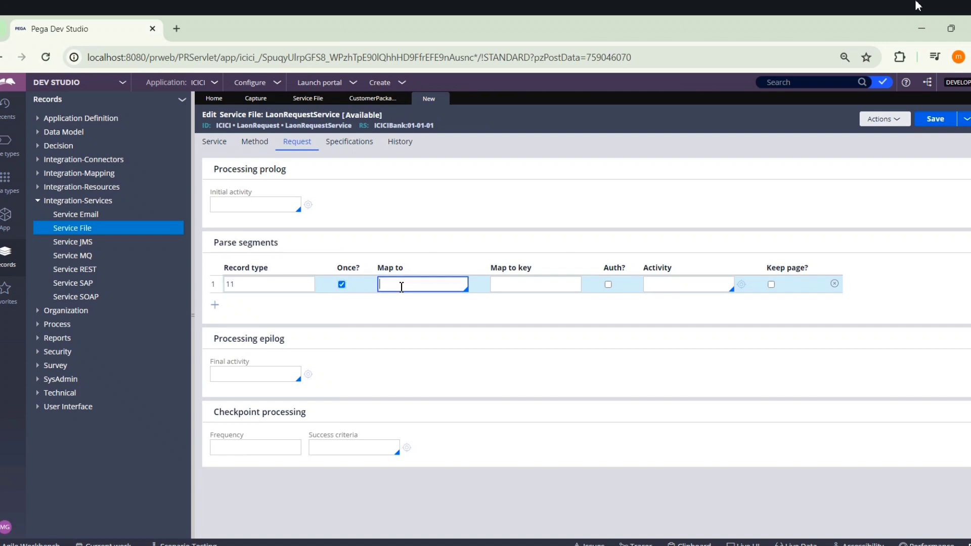
{"action": "left_click", "coordinate": [388, 352]}
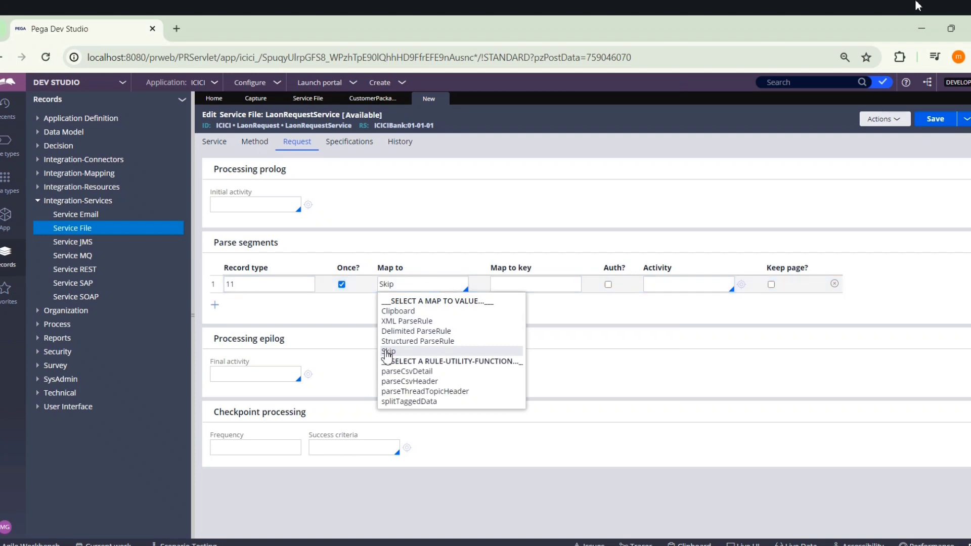
Step: Add a second parse segment with record type 00, checking the data row prefixes in PersonalInfo.CSV
{"action": "left_click", "coordinate": [214, 304]}
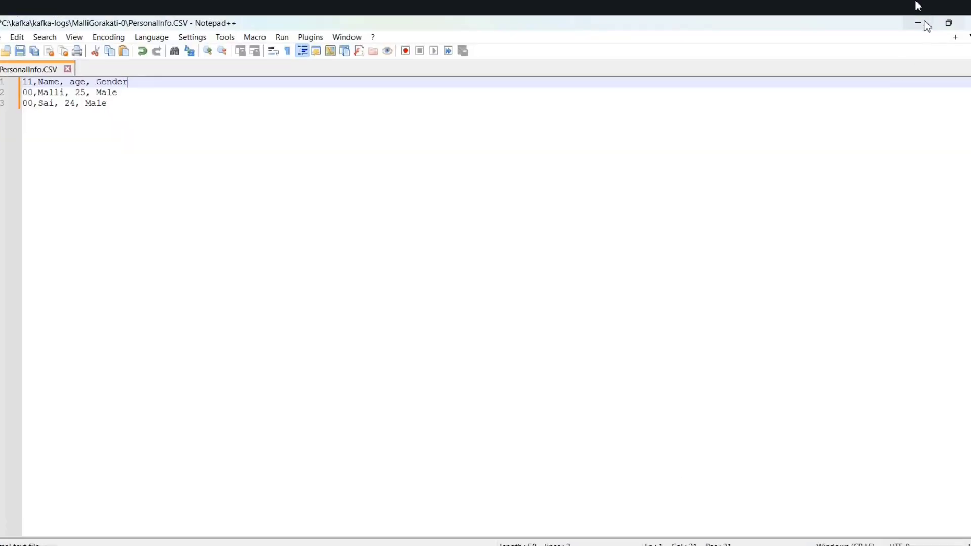
{"action": "left_click", "coordinate": [927, 25]}
{"action": "left_click", "coordinate": [397, 301]}
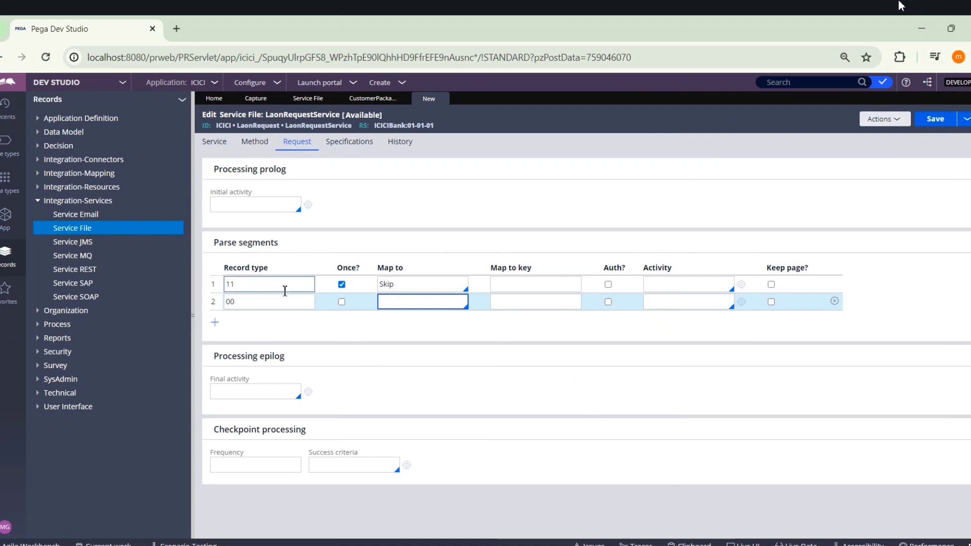
Step: Compare the 11 and 00 parse segments with the header and data rows of PersonalInfo.CSV in Notepad++
{"action": "left_click", "coordinate": [680, 544]}
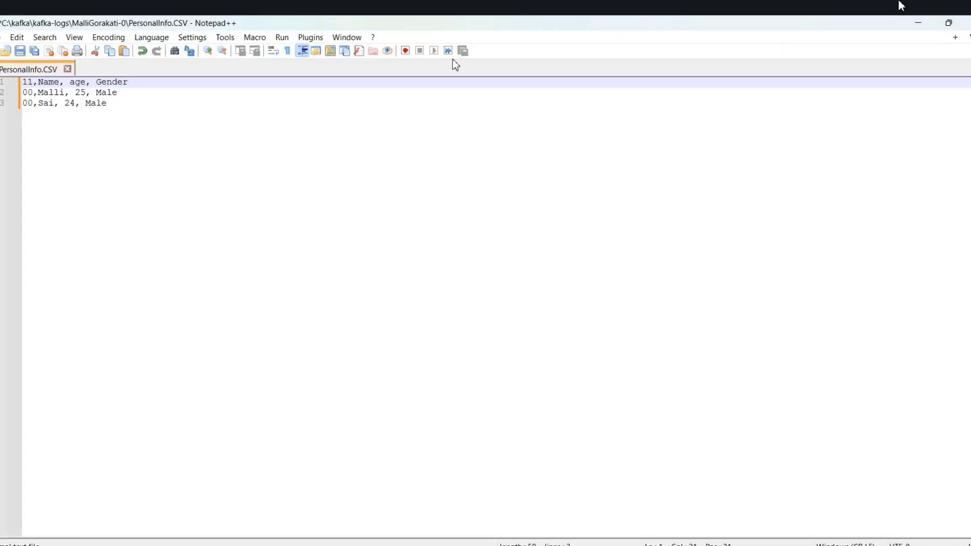
{"action": "left_click", "coordinate": [920, 24]}
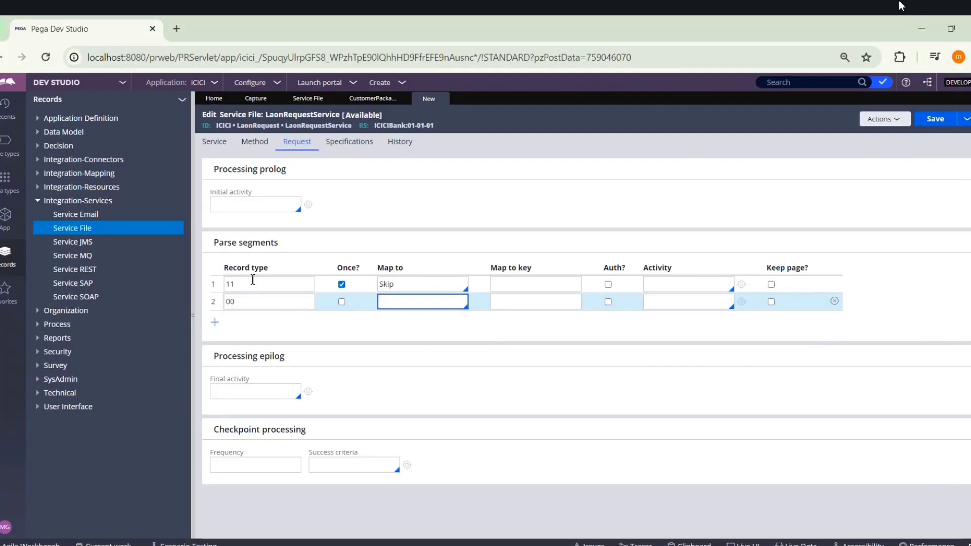
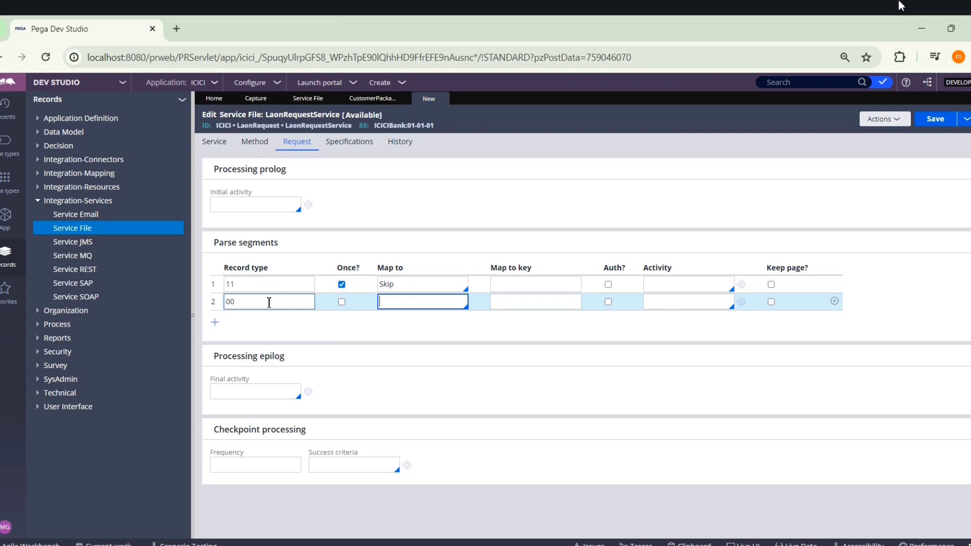
{"action": "mouse_move", "coordinate": [665, 544]}
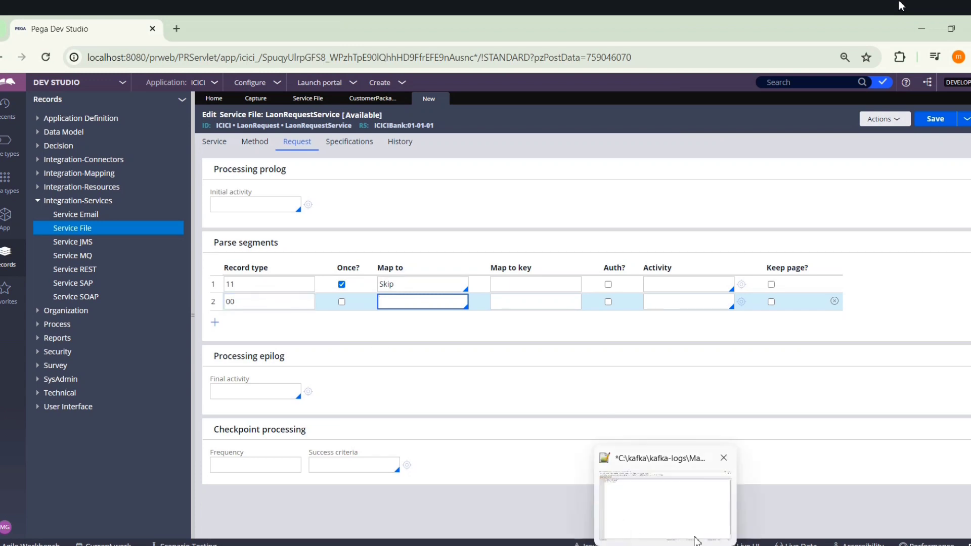
{"action": "left_click", "coordinate": [657, 486]}
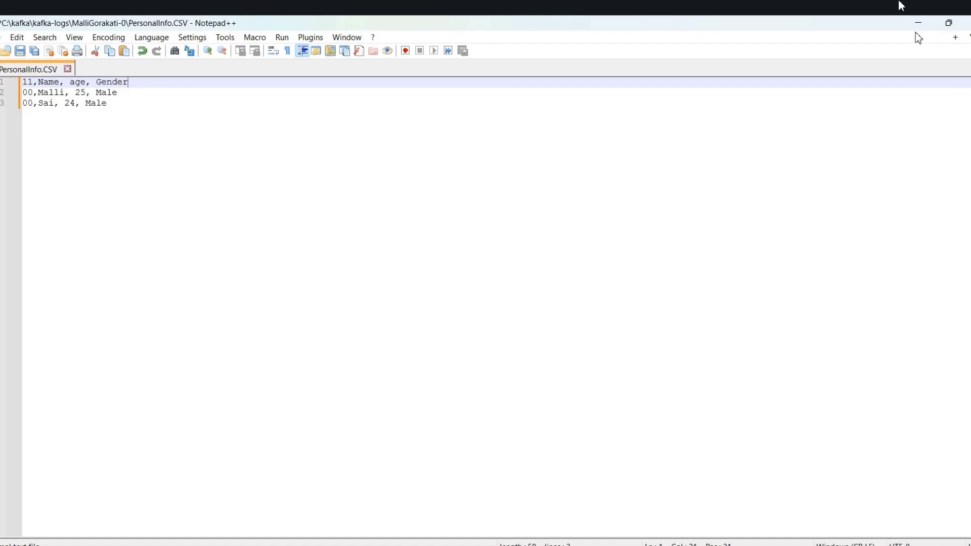
{"action": "key", "text": "alt+Tab"}
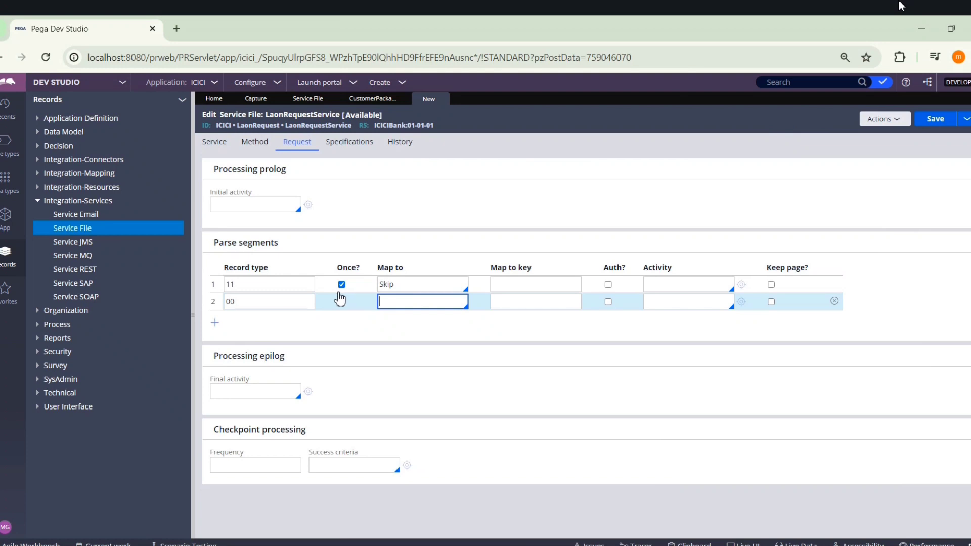
Step: In Pega, map record type 00 to Delimited ParseRule with the map-to key ParseLoanRequest.ParseLoan
{"action": "left_click", "coordinate": [411, 305]}
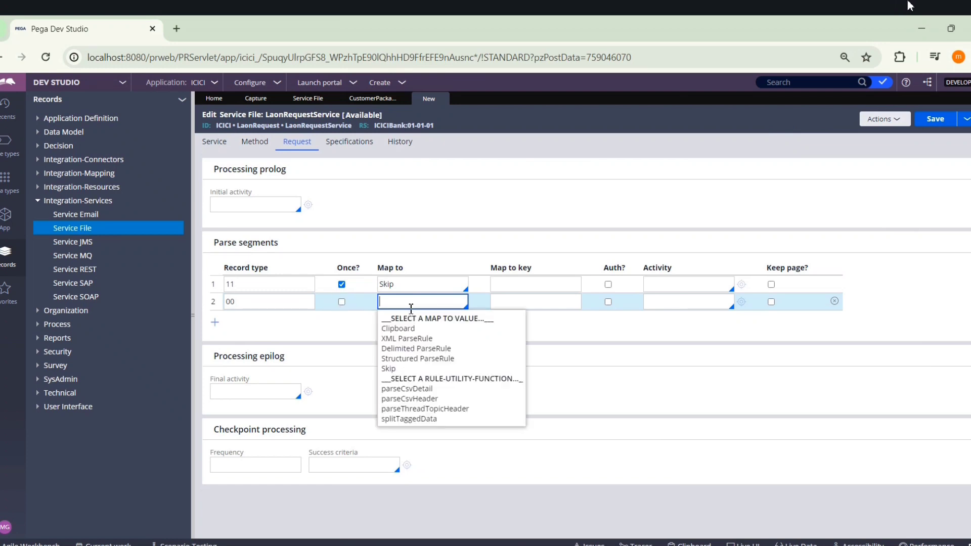
{"action": "left_click", "coordinate": [405, 350]}
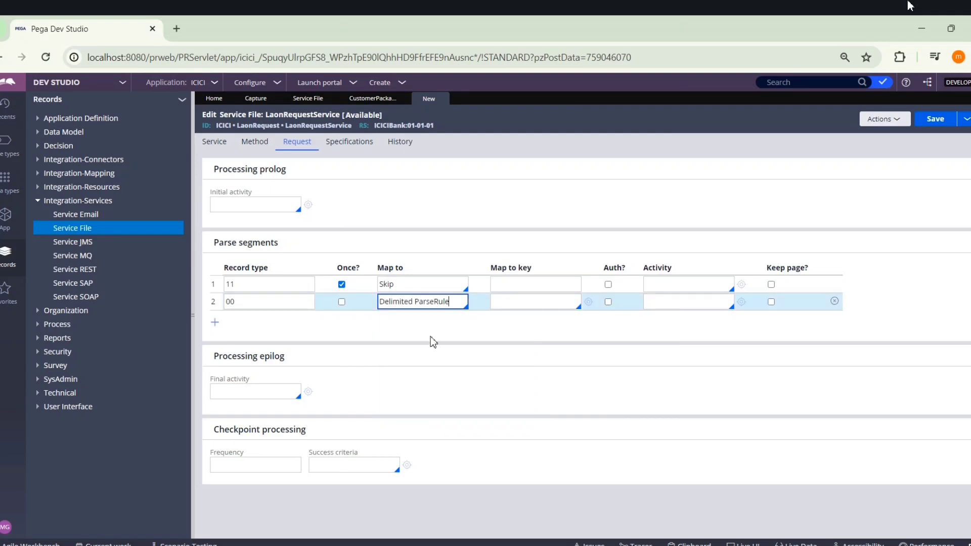
{"action": "left_click", "coordinate": [511, 302]}
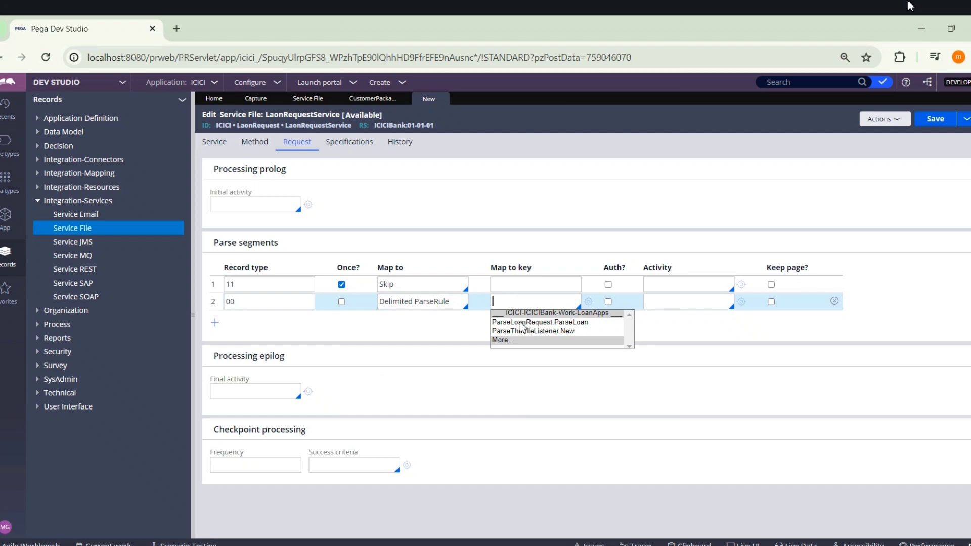
{"action": "left_click", "coordinate": [523, 322]}
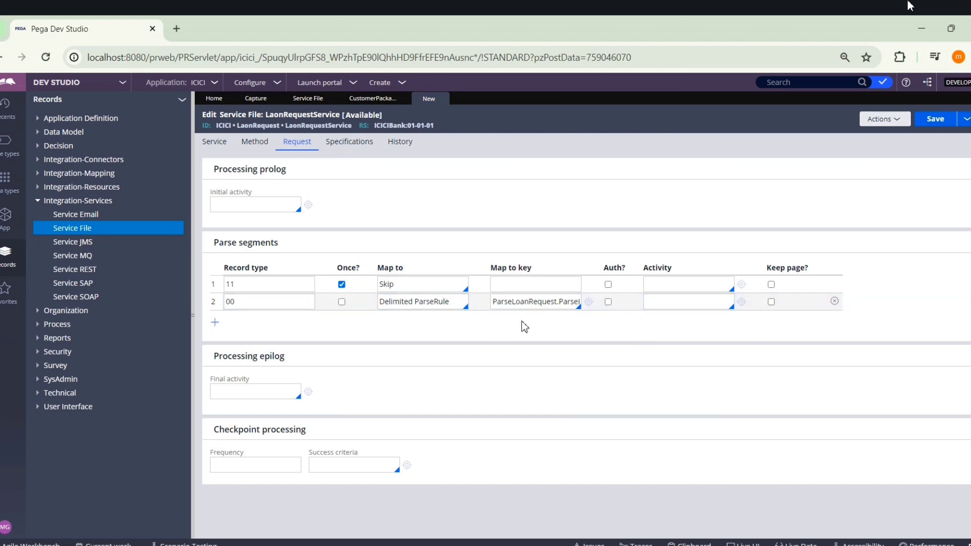
Step: Assign a CreateLoanAppl activity to the 00 parse segment and create it in class ICICI-ICICIBank-Work-LoanApps, ruleset ICICIBank 01-01-01
{"action": "left_click", "coordinate": [663, 308]}
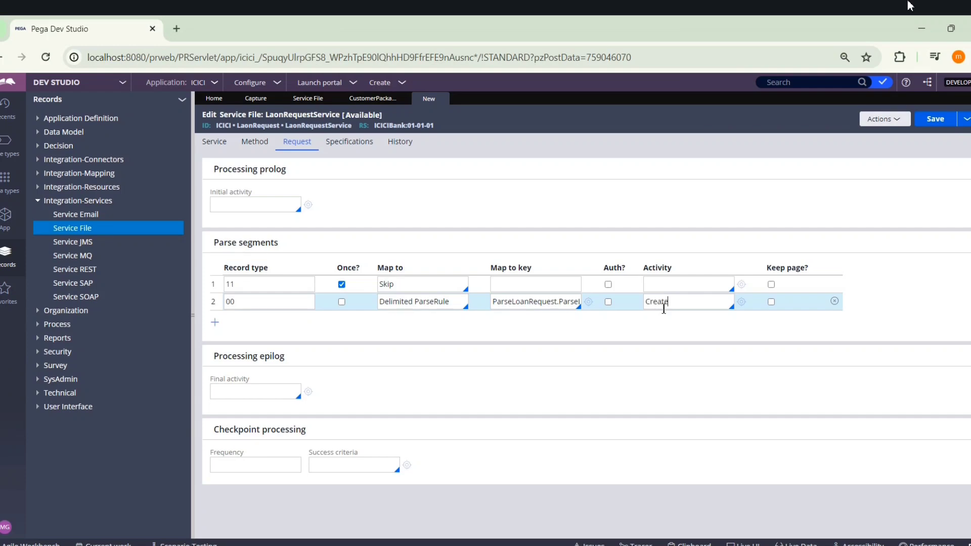
{"action": "type", "text": "Appl"}
{"action": "left_click", "coordinate": [741, 303]}
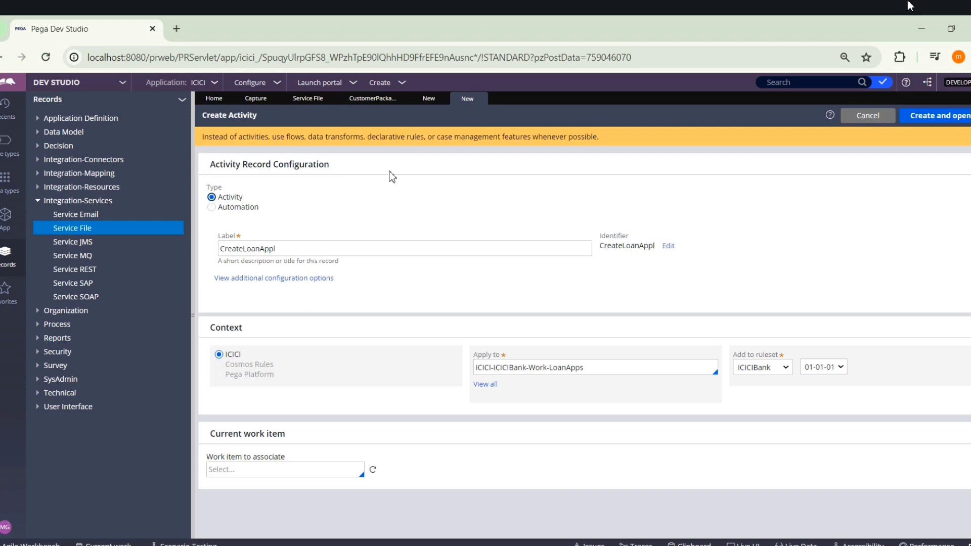
{"action": "left_click", "coordinate": [936, 118]}
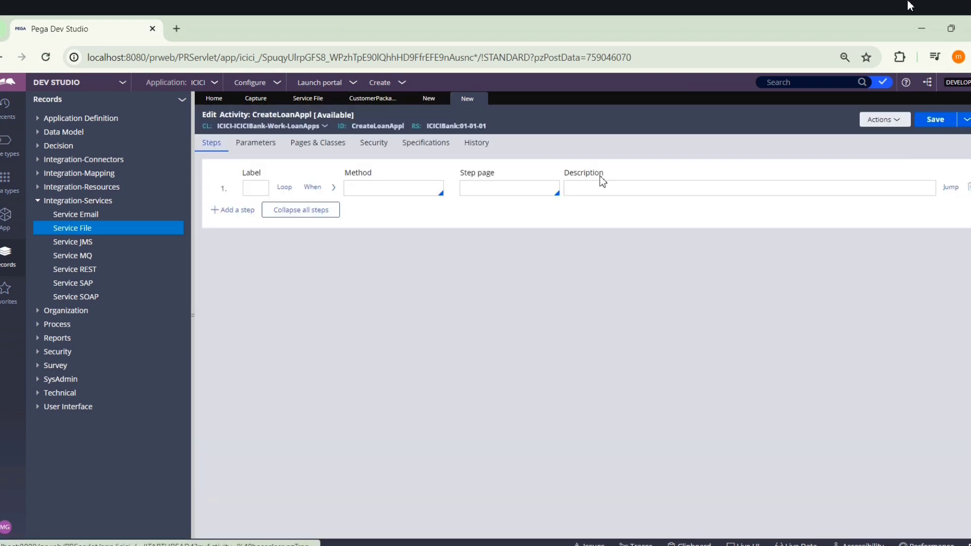
Step: Set the activity's first step to Call SvcAddWorkObject with the organization parameter ICICI
{"action": "left_click", "coordinate": [363, 189]}
{"action": "type", "text": "Call SvcAddWorkObject"}
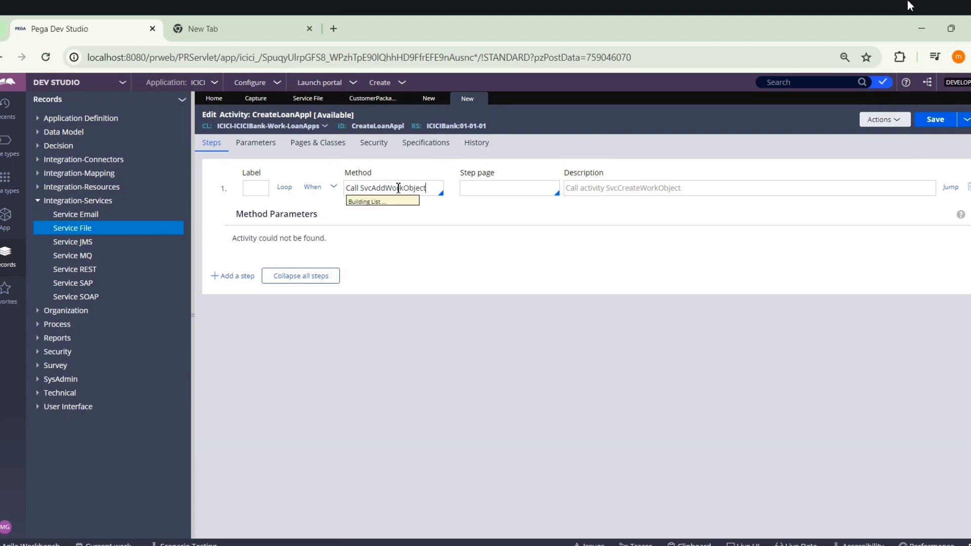
{"action": "left_click", "coordinate": [502, 272]}
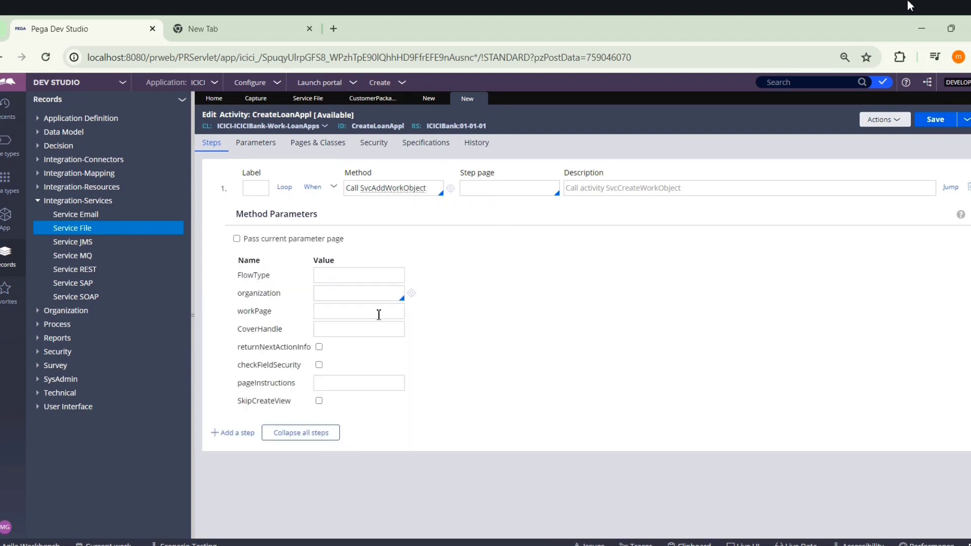
{"action": "left_click", "coordinate": [374, 295]}
{"action": "key", "text": "Down"}
{"action": "key", "text": "Down"}
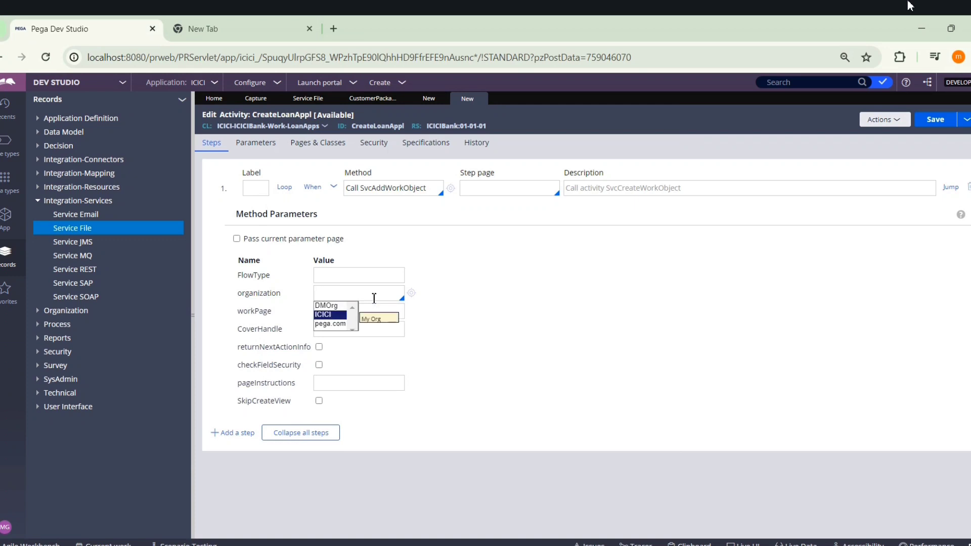
{"action": "key", "text": "Return"}
Step: Save the CreateLoanAppl activity and the LaonRequestService Service File rule
{"action": "left_click", "coordinate": [935, 120]}
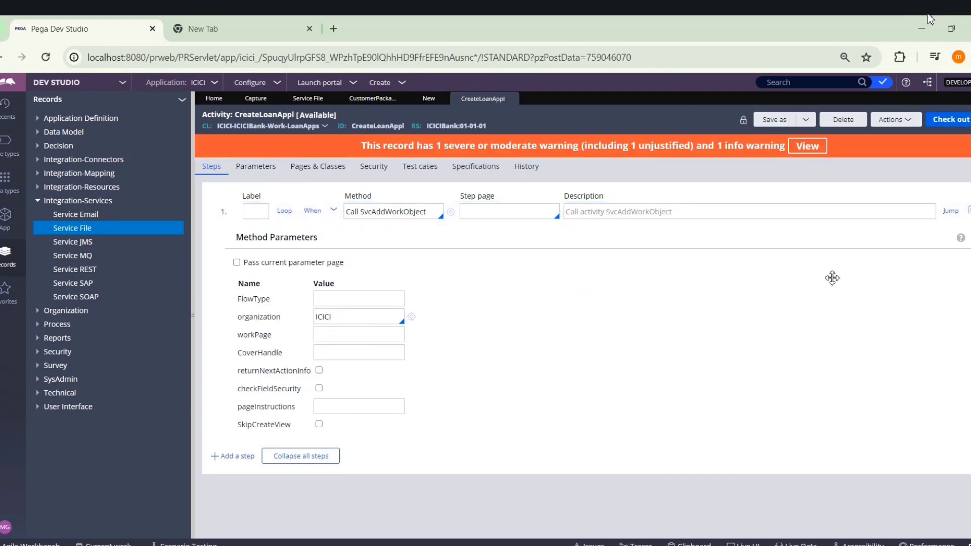
{"action": "left_click", "coordinate": [429, 98]}
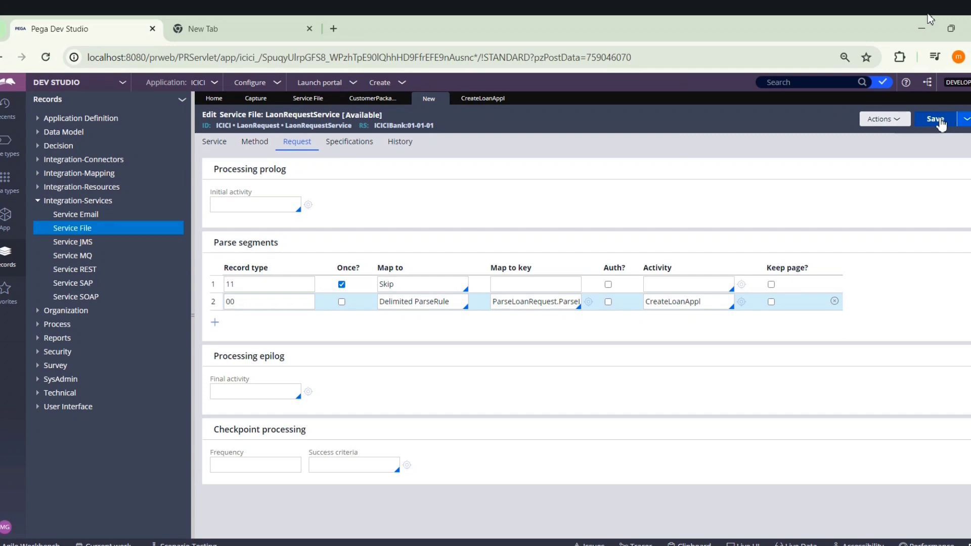
{"action": "left_click", "coordinate": [948, 118]}
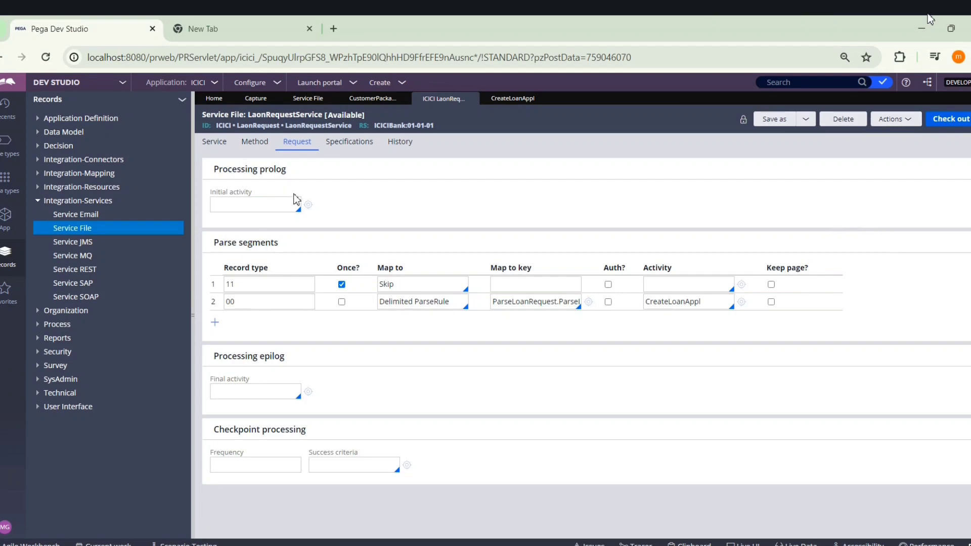
Step: Review the 11 and 00 parse segments and the CreateLoanAppl assignment against the rows of PersonalInfo.CSV in Notepad++
{"action": "left_click", "coordinate": [280, 288]}
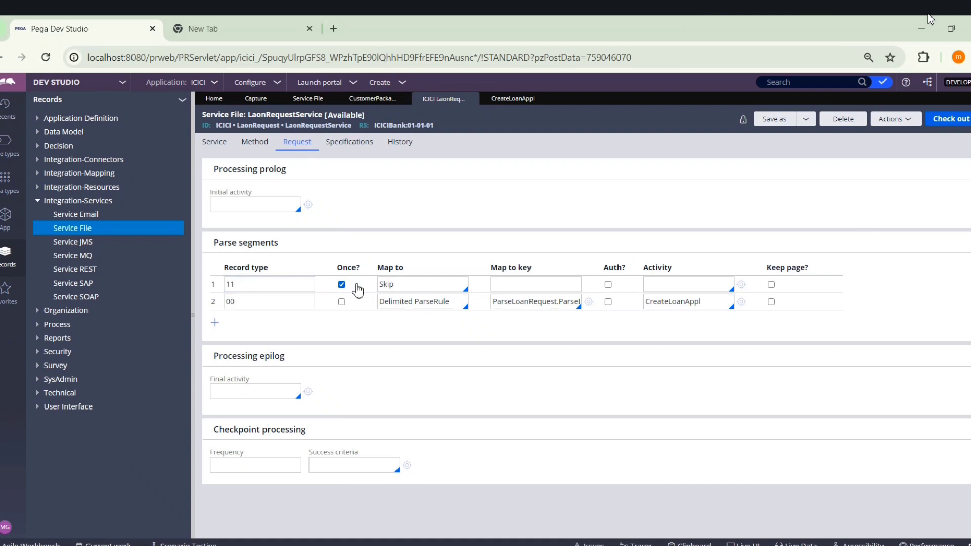
{"action": "left_click", "coordinate": [930, 19]}
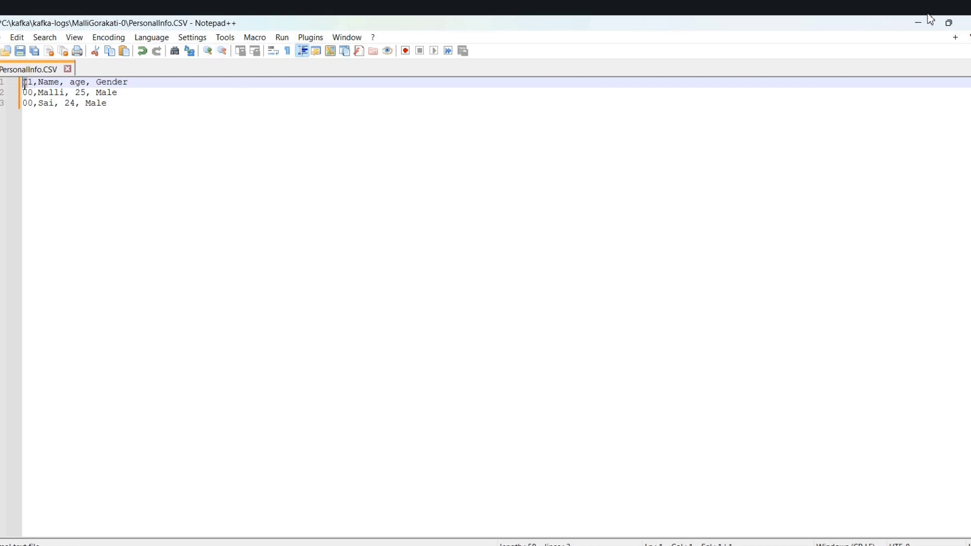
{"action": "left_click", "coordinate": [917, 22]}
{"action": "left_click", "coordinate": [227, 303]}
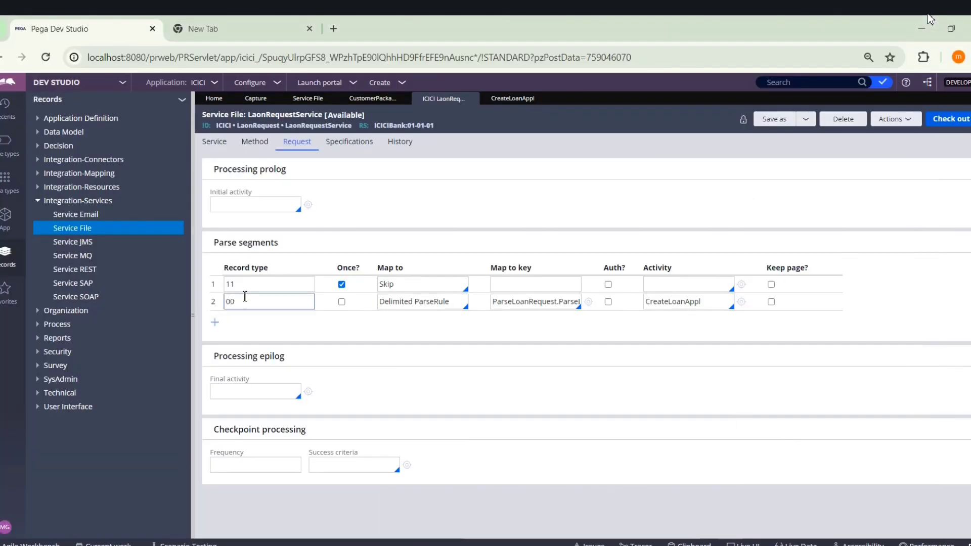
{"action": "left_click", "coordinate": [243, 284]}
{"action": "left_click", "coordinate": [246, 304]}
{"action": "left_click", "coordinate": [484, 429]}
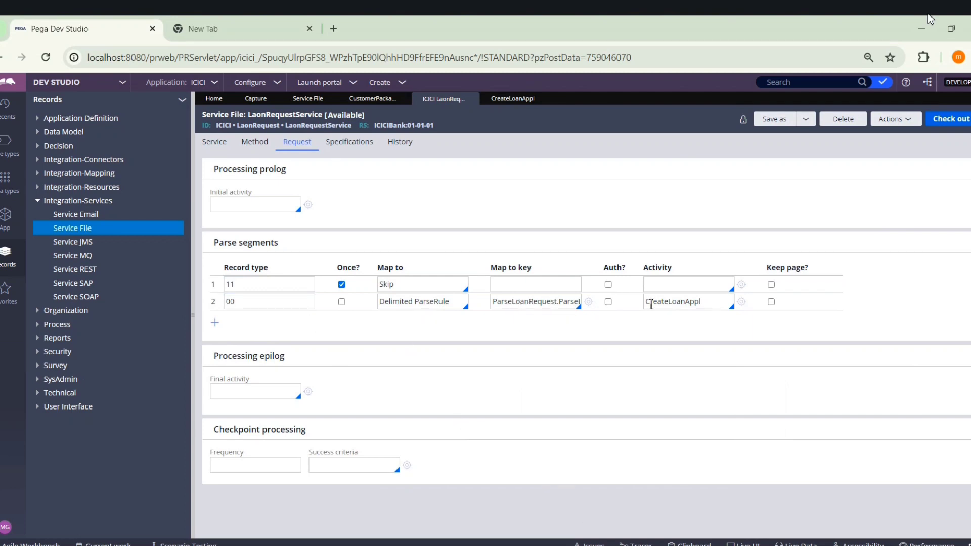
{"action": "left_click", "coordinate": [714, 304]}
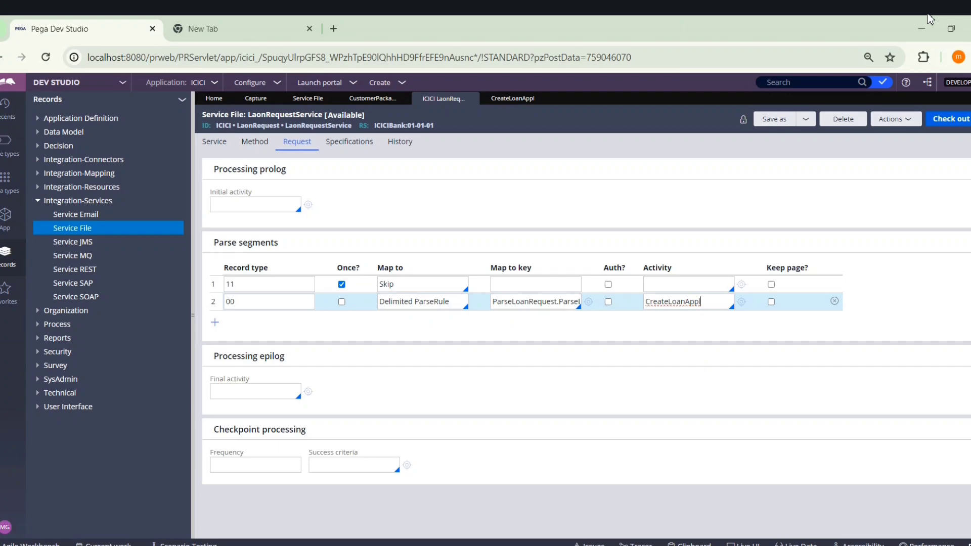
{"action": "left_click", "coordinate": [929, 19]}
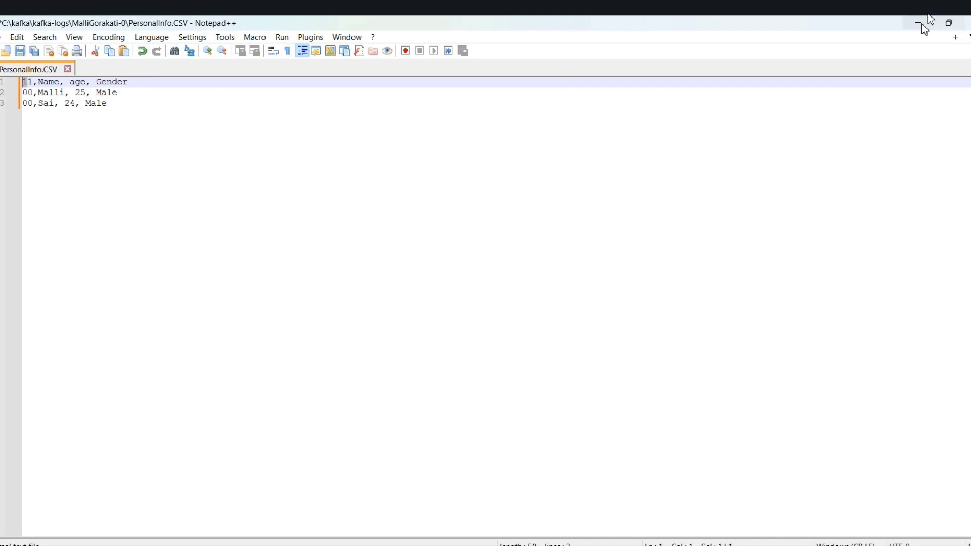
{"action": "left_click", "coordinate": [920, 23]}
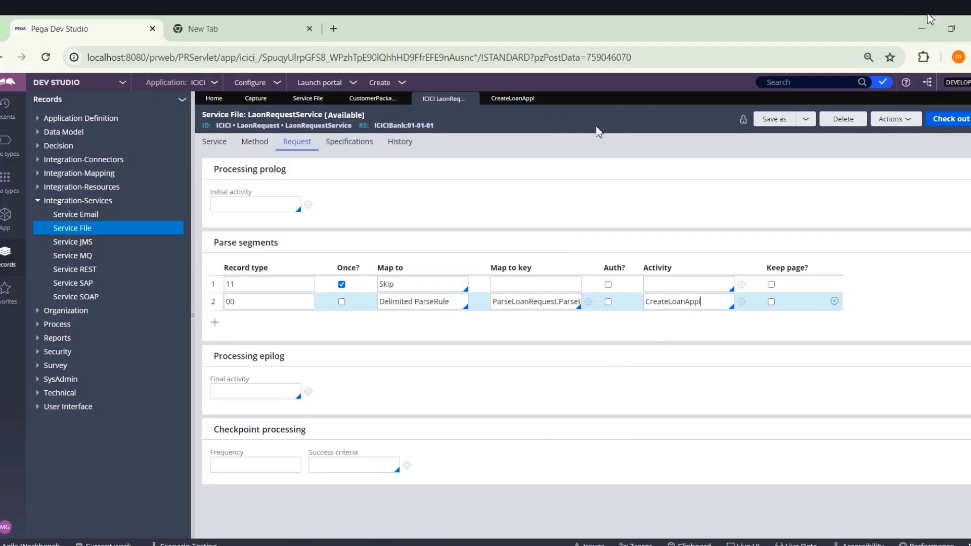
Step: Run LaonRequestService in the file service simulation, uploading PersonalInfo.CSV from Downloads as the local file
{"action": "left_click", "coordinate": [891, 120]}
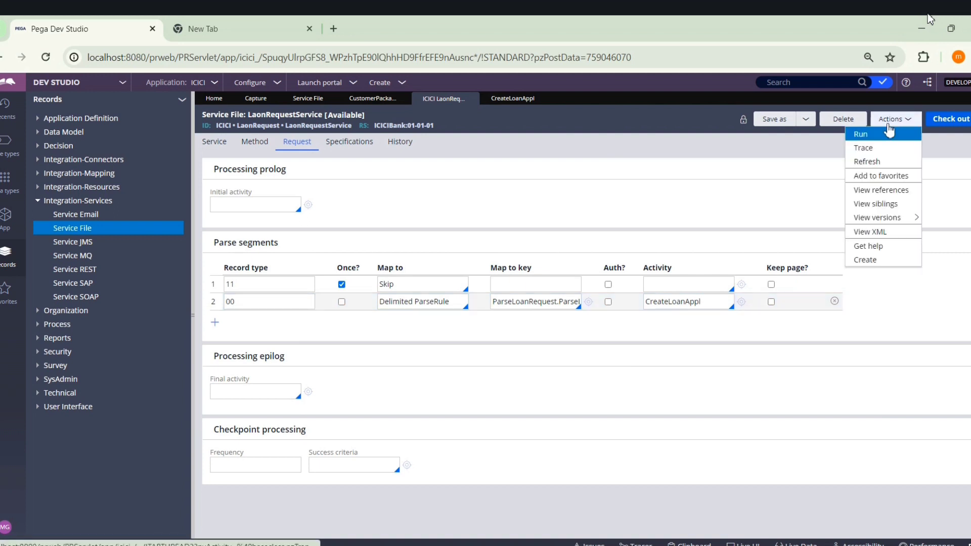
{"action": "left_click", "coordinate": [860, 134]}
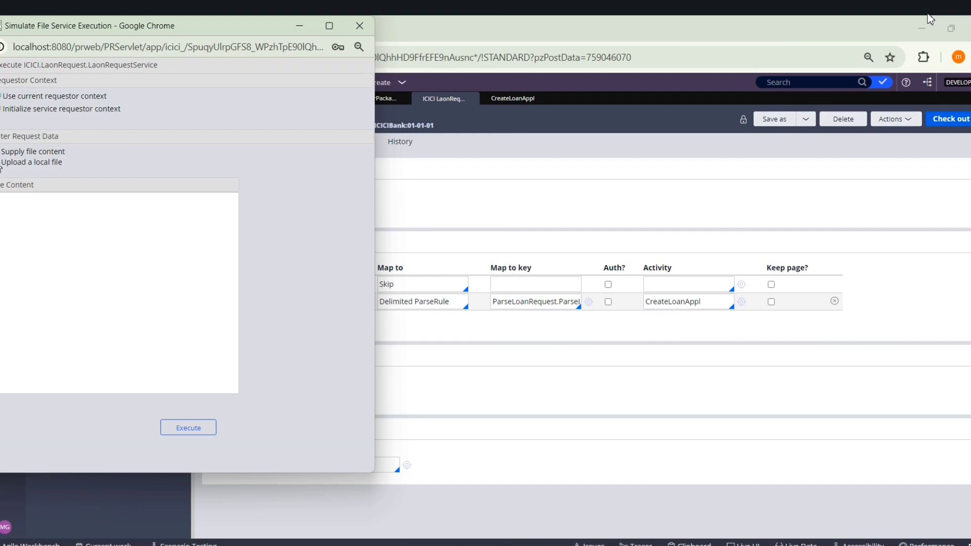
{"action": "left_click", "coordinate": [2, 162]}
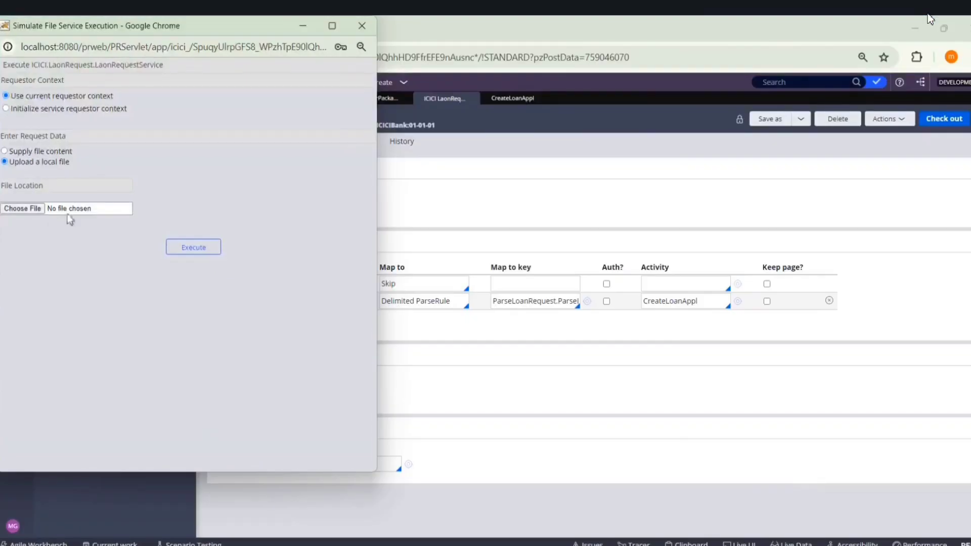
{"action": "left_click", "coordinate": [31, 209]}
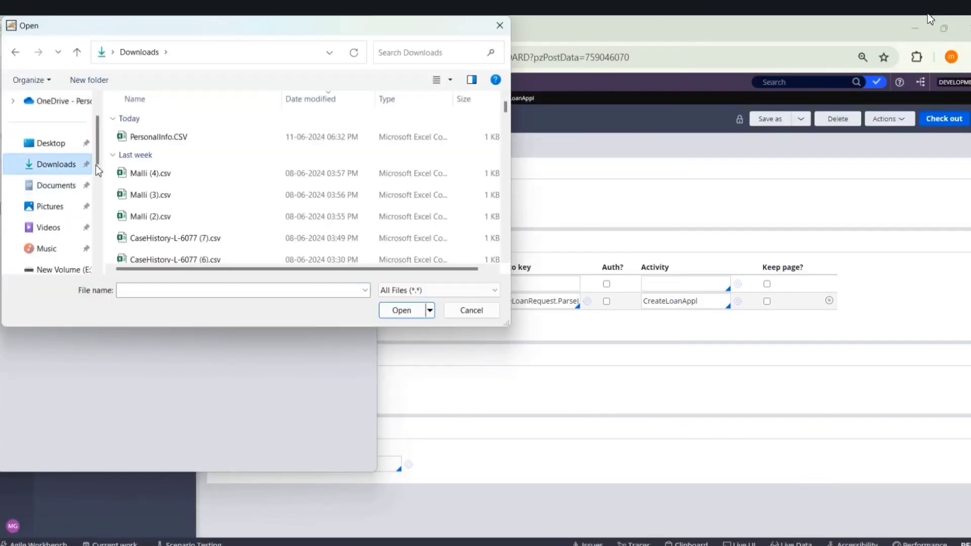
{"action": "left_click", "coordinate": [185, 138]}
{"action": "left_click", "coordinate": [404, 311]}
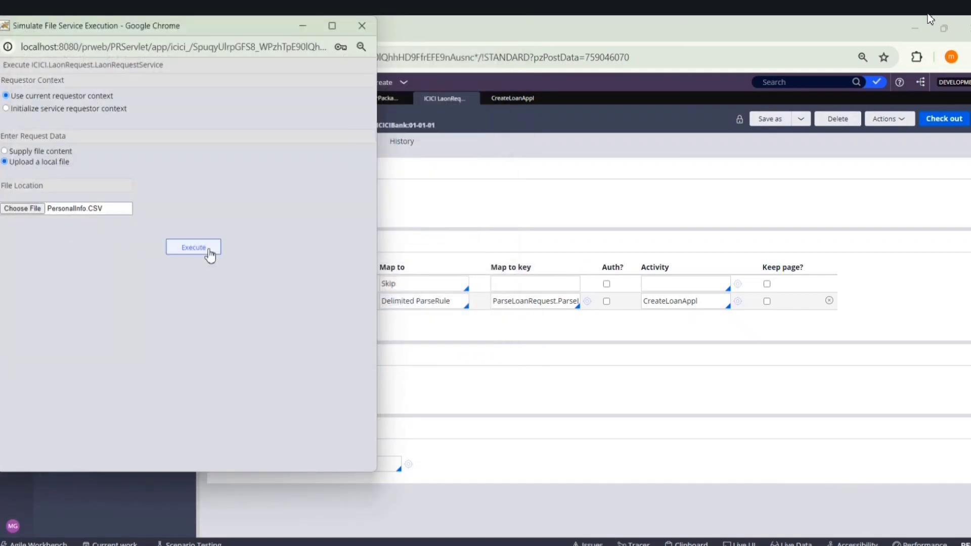
{"action": "left_click", "coordinate": [209, 250]}
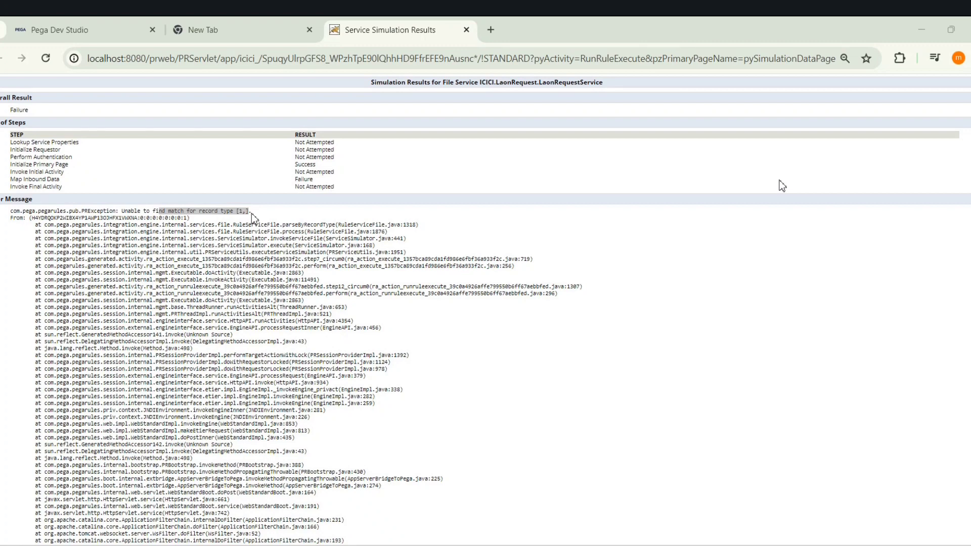
Step: In Pega Dev Studio, open the ParseLoanRequest Parse Delimited rule and close the rule instance list
{"action": "left_click", "coordinate": [81, 29]}
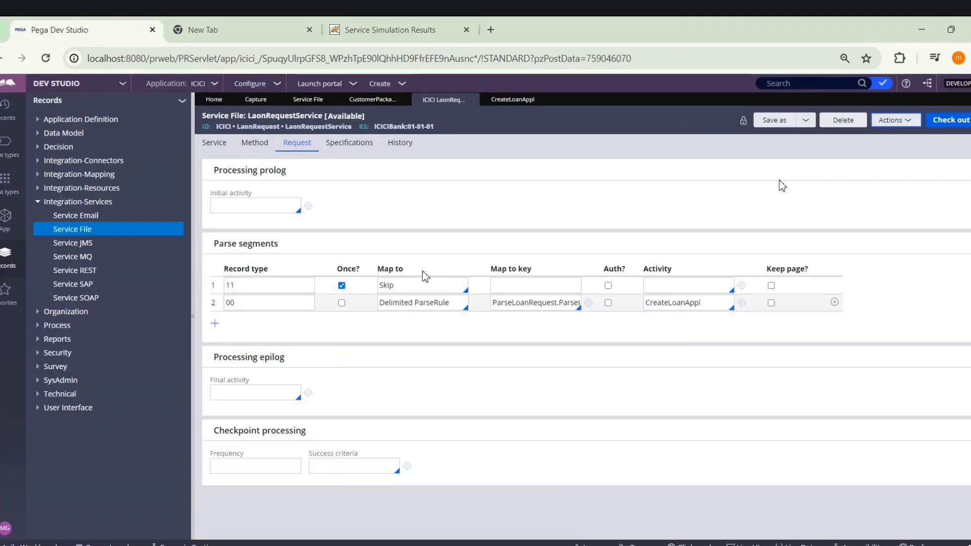
{"action": "left_click", "coordinate": [371, 100]}
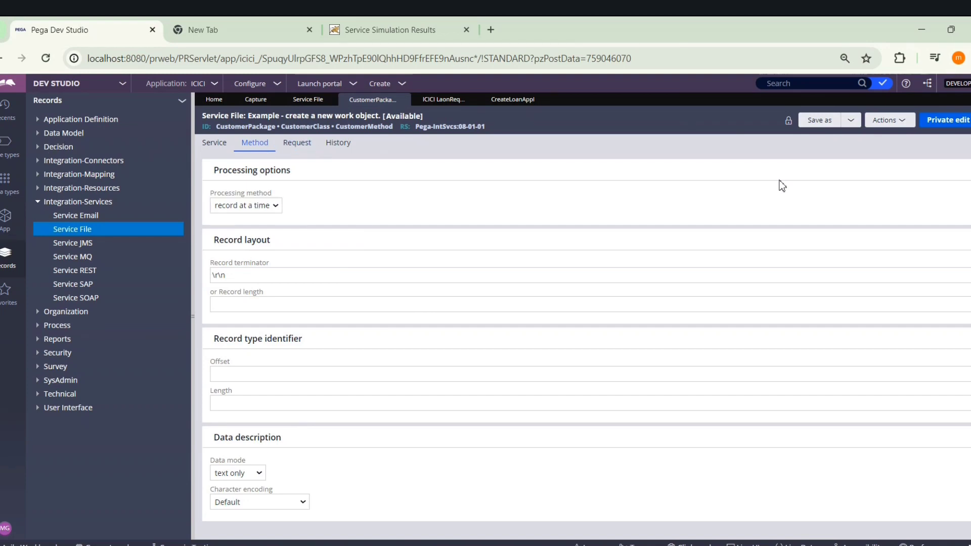
{"action": "left_click", "coordinate": [41, 175]}
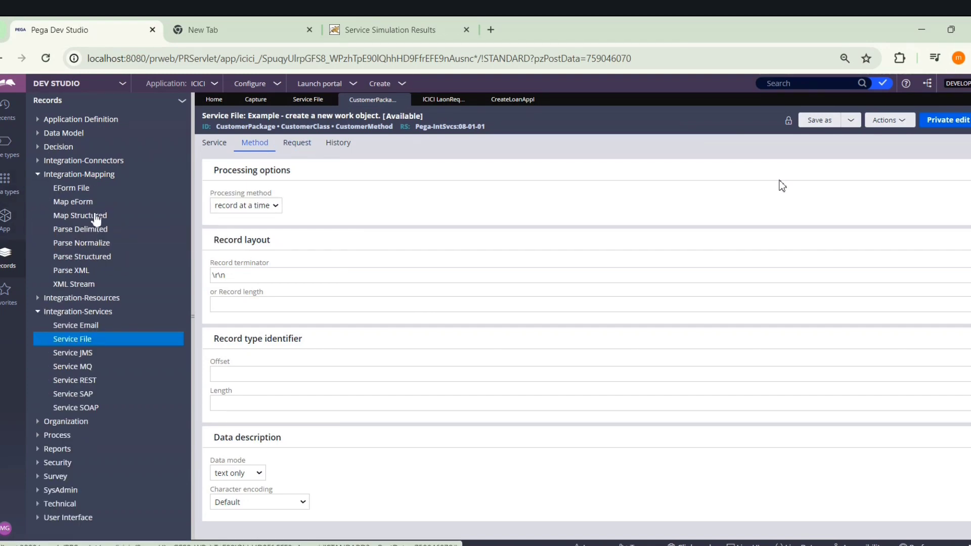
{"action": "left_click", "coordinate": [95, 230]}
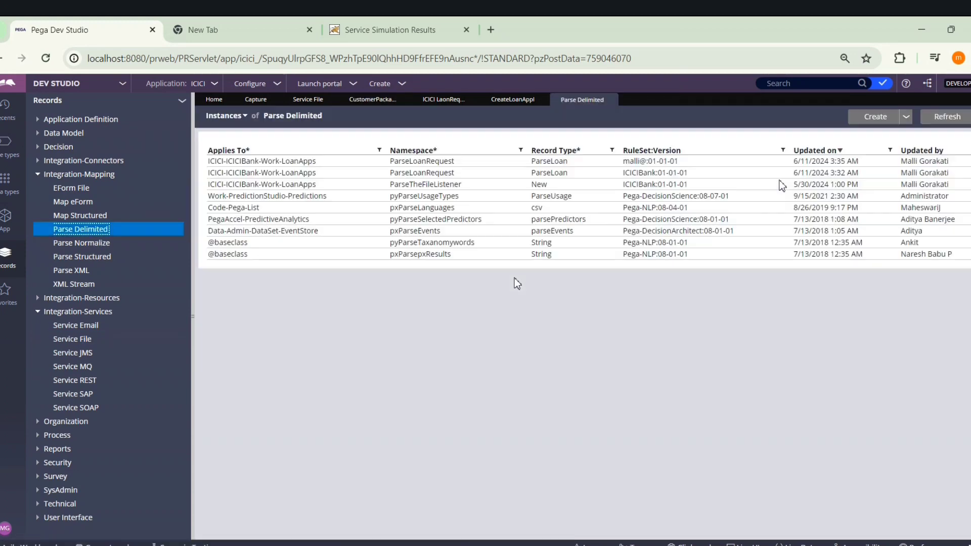
{"action": "left_click", "coordinate": [437, 162]}
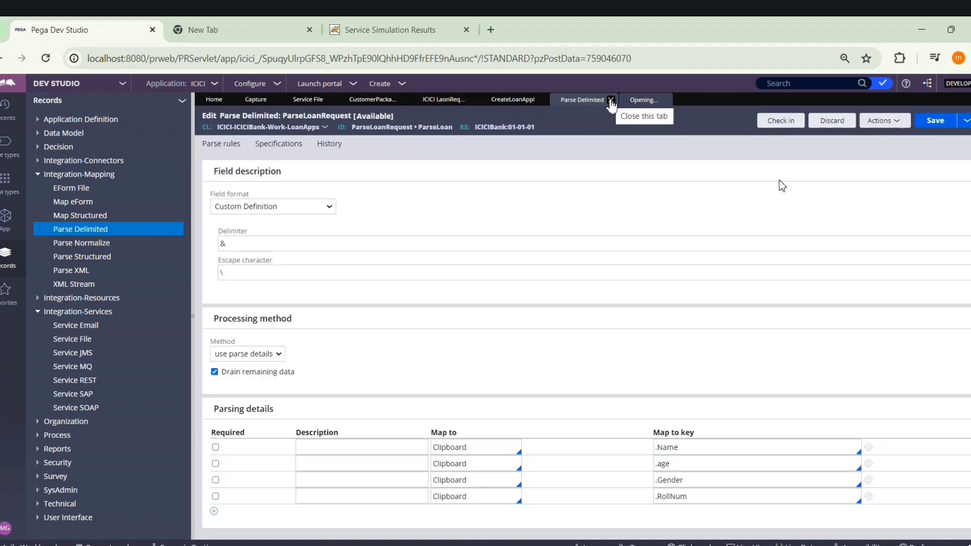
{"action": "left_click", "coordinate": [610, 100]}
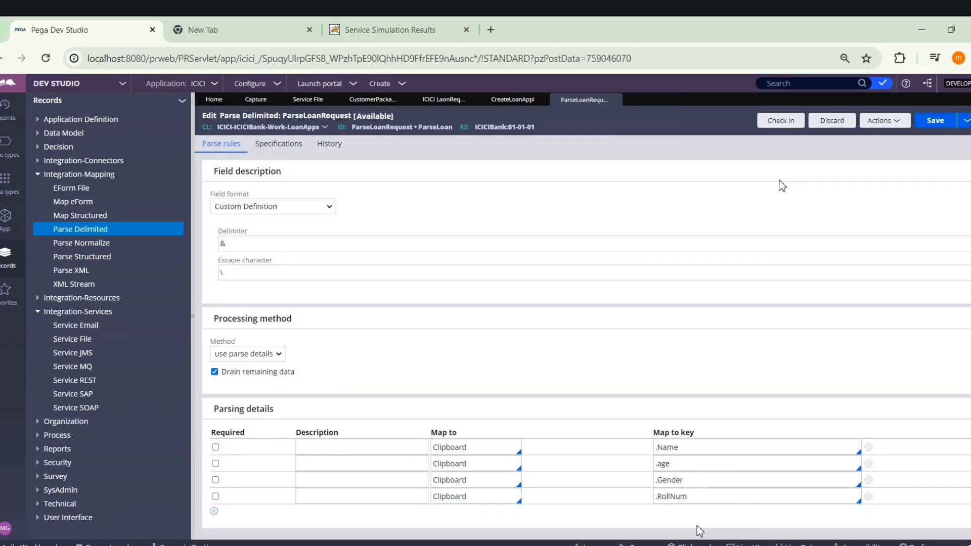
Step: Check the parsing details against the columns of PersonalInfo.CSV and delete the .RollNum row
{"action": "key", "text": "alt+Tab"}
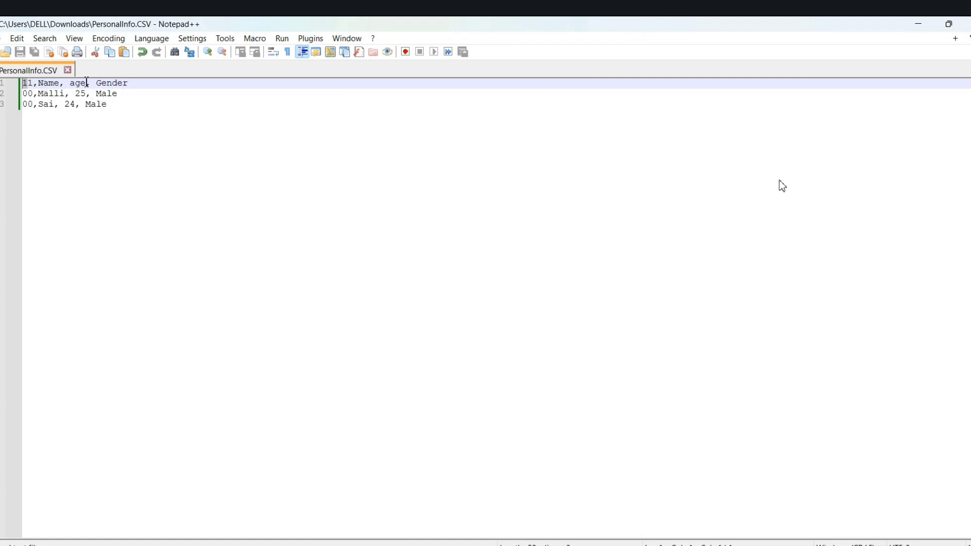
{"action": "left_click", "coordinate": [919, 24]}
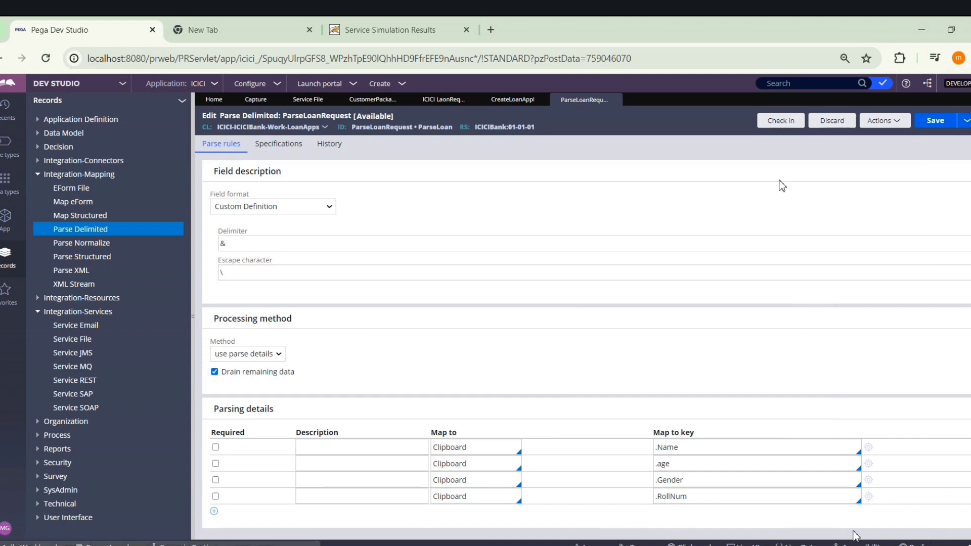
{"action": "left_click", "coordinate": [216, 496]}
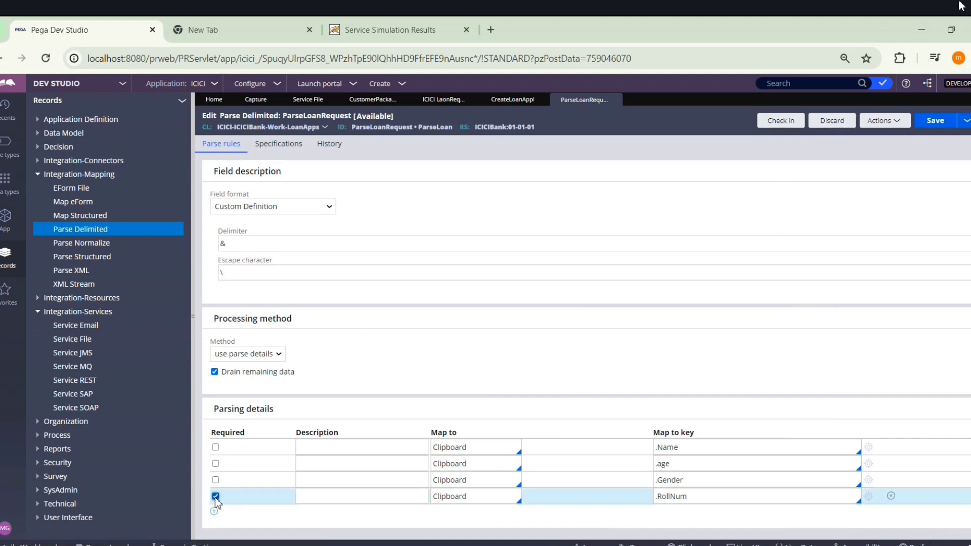
{"action": "left_click", "coordinate": [892, 496]}
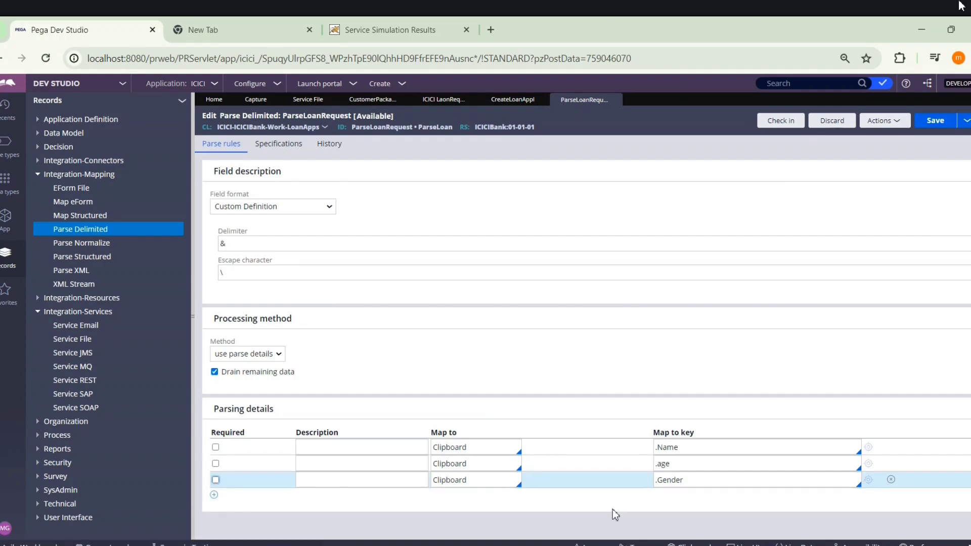
Step: Add a fourth parsing row and map the first row to .pyNote, checking the leading record codes in PersonalInfo.CSV in Notepad++
{"action": "mouse_move", "coordinate": [666, 544]}
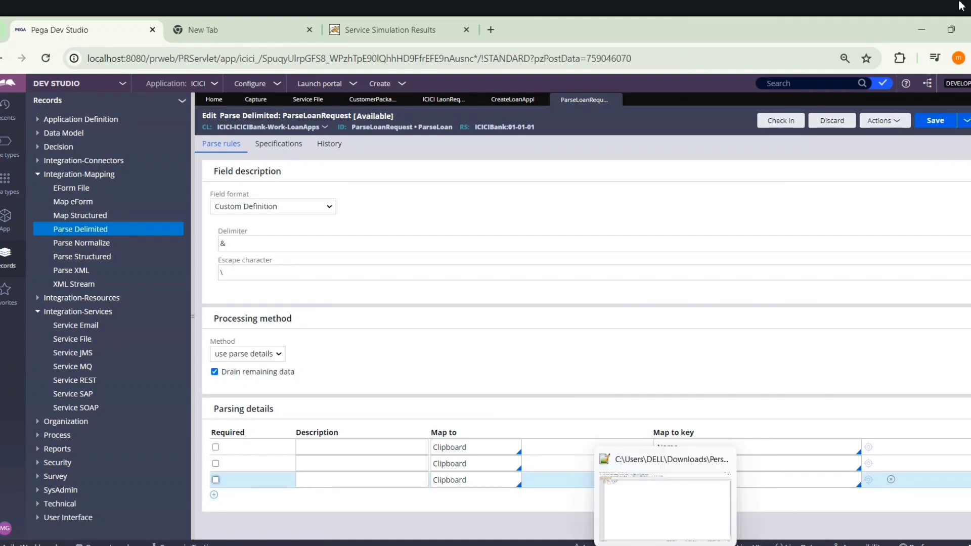
{"action": "left_click", "coordinate": [673, 503]}
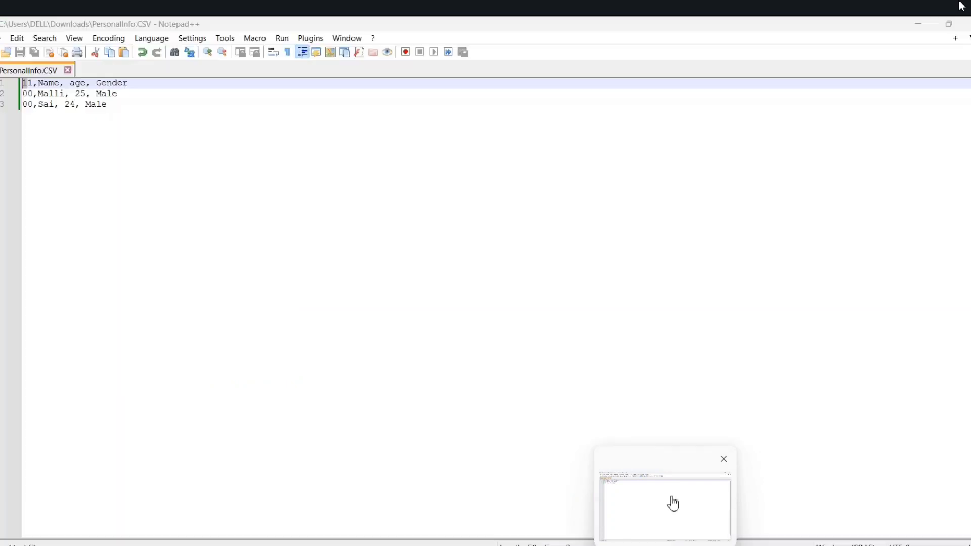
{"action": "double_click", "coordinate": [32, 85]}
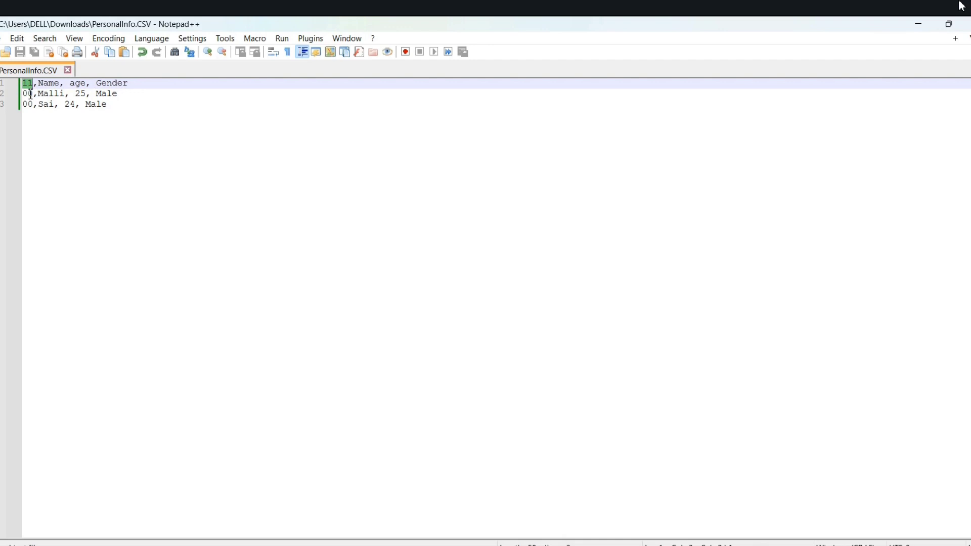
{"action": "triple_click", "coordinate": [31, 95]}
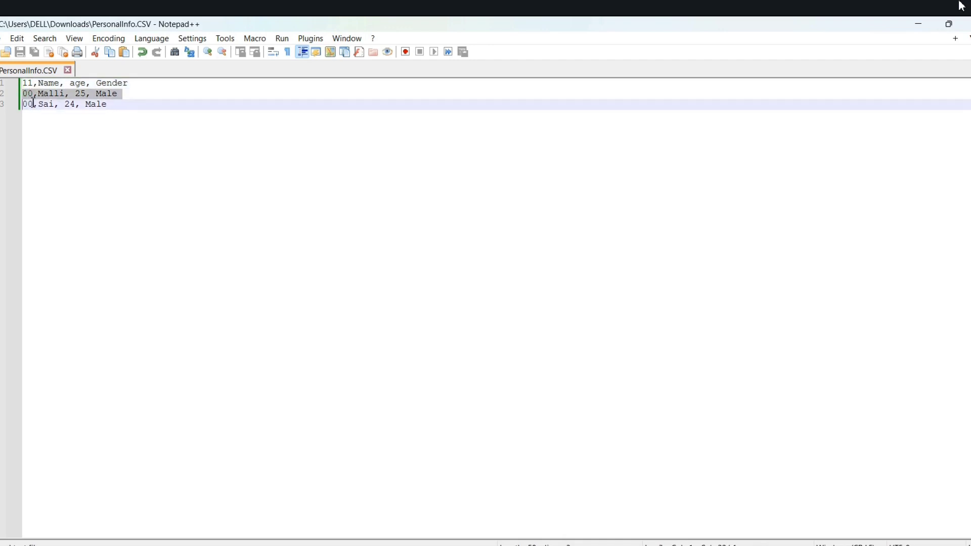
{"action": "left_click", "coordinate": [909, 22]}
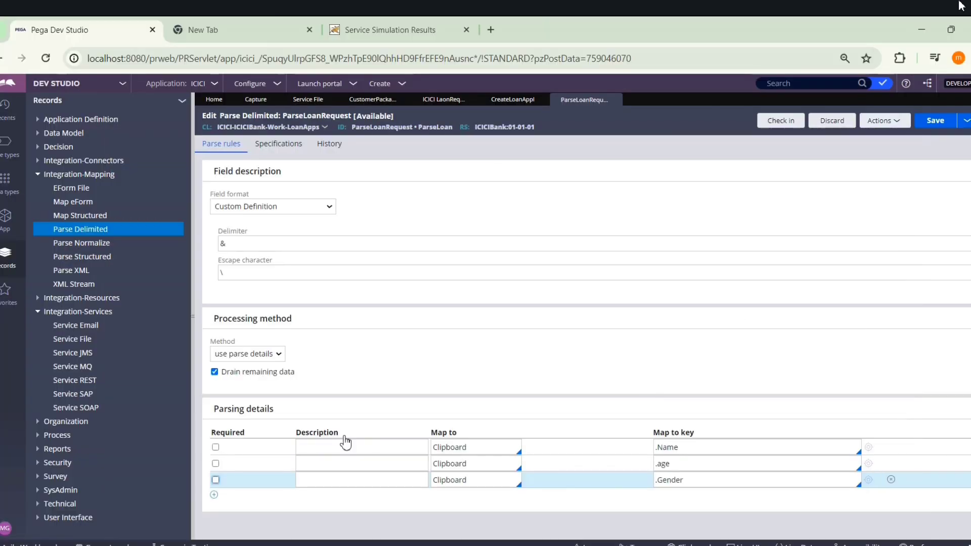
{"action": "left_click", "coordinate": [214, 495]}
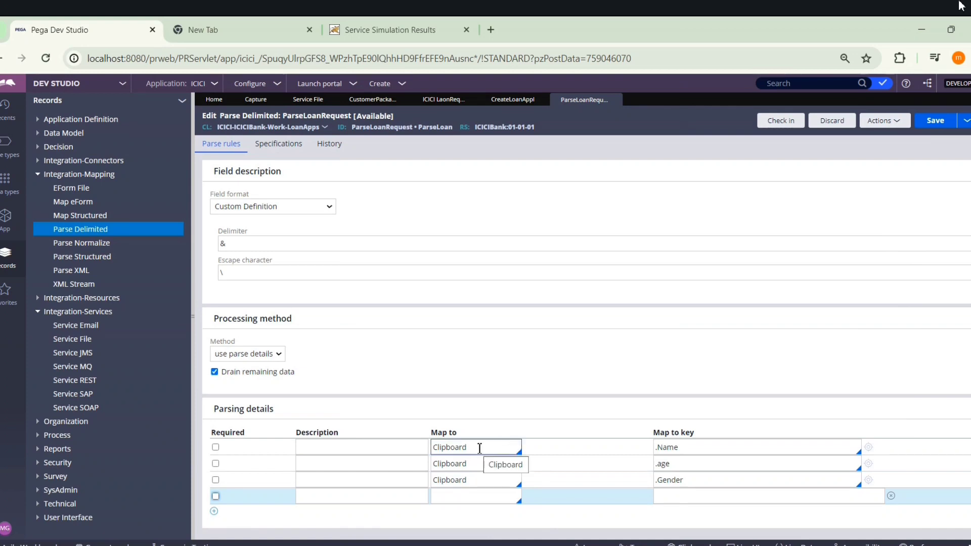
{"action": "double_click", "coordinate": [701, 444]}
{"action": "key", "text": "BackSpace"}
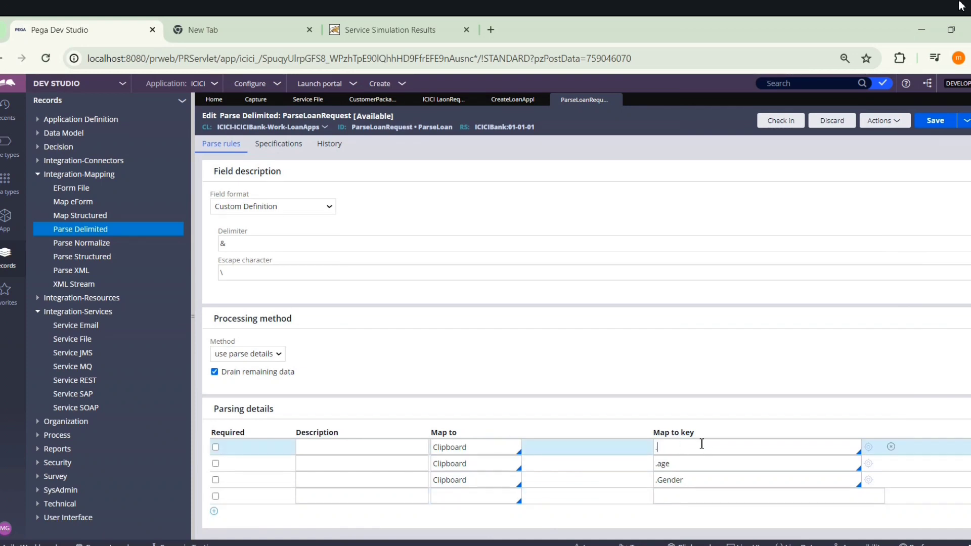
{"action": "type", "text": "p"}
{"action": "left_click", "coordinate": [693, 485]}
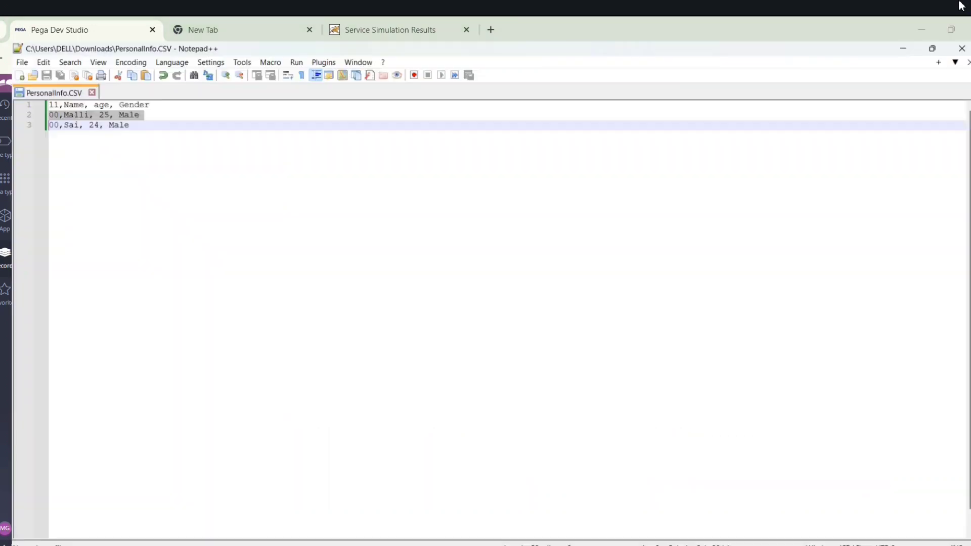
{"action": "left_click_drag", "start_coordinate": [34, 86], "coordinate": [23, 85]}
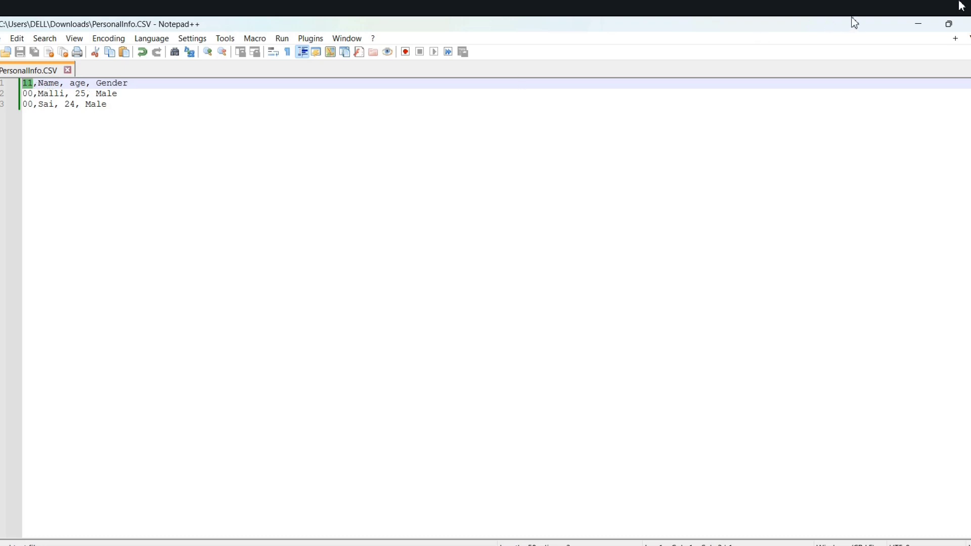
{"action": "left_click", "coordinate": [918, 24]}
Step: Map the remaining parsing rows to .Name, .Age and .Gender, set the last row to Clipboard, and save the rule
{"action": "double_click", "coordinate": [695, 469]}
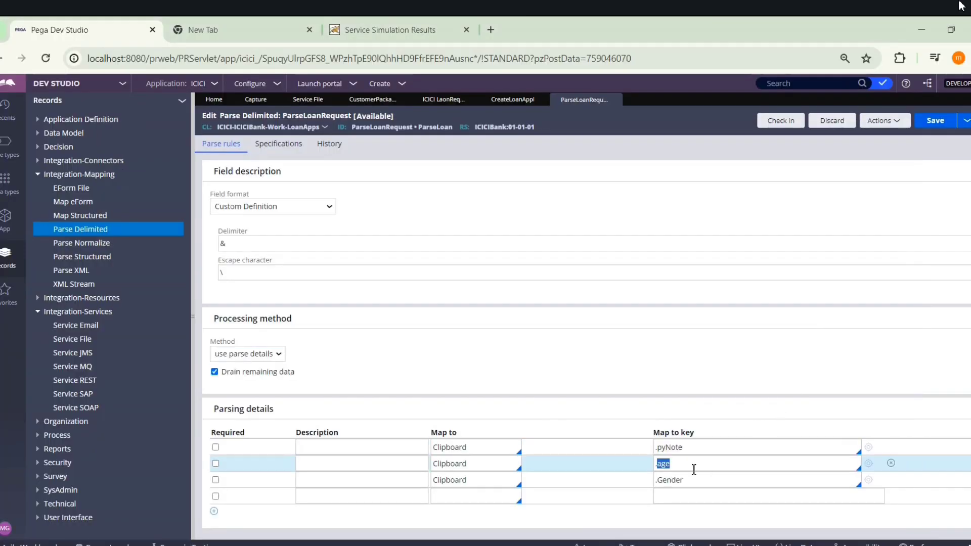
{"action": "key", "text": "BackSpace"}
{"action": "type", "text": "Name"}
{"action": "double_click", "coordinate": [690, 485]}
{"action": "type", "text": "Age"}
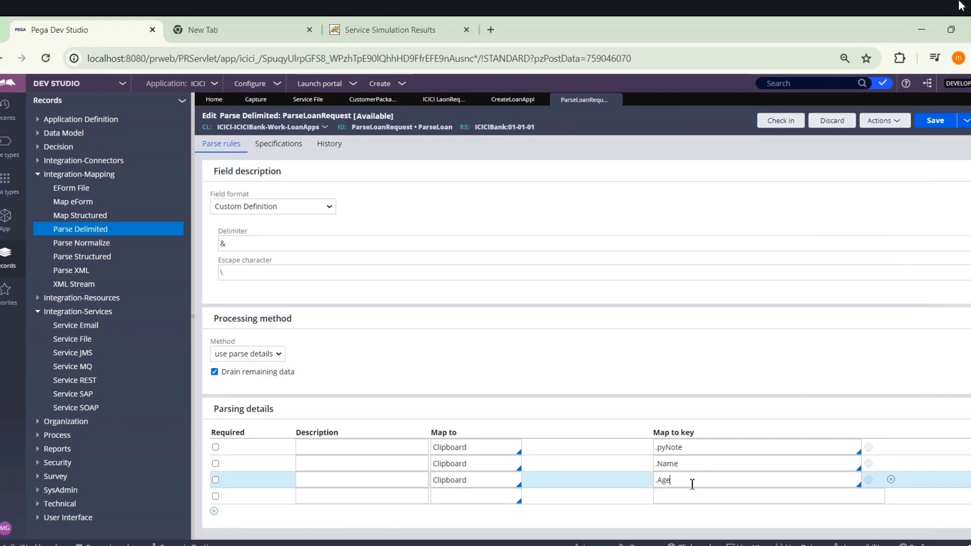
{"action": "left_click", "coordinate": [668, 497]}
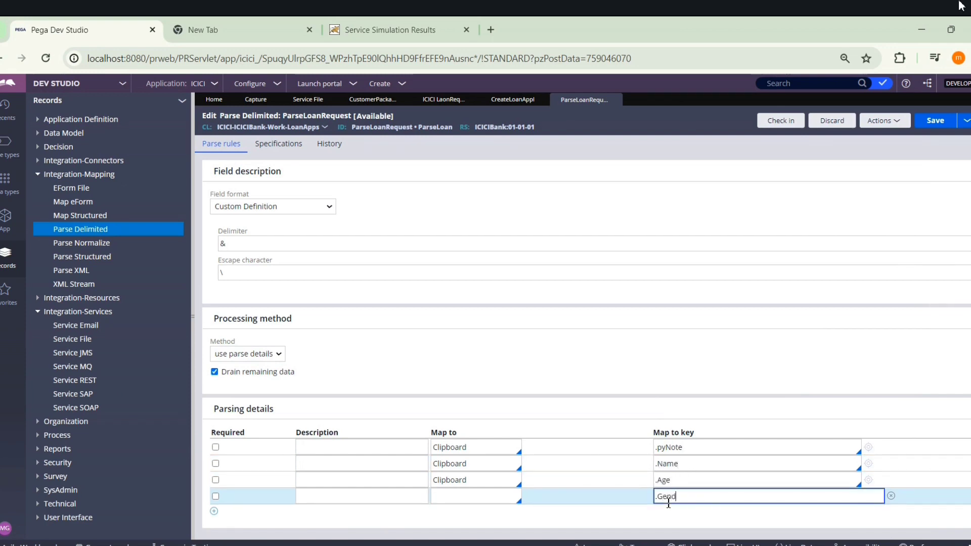
{"action": "left_click", "coordinate": [450, 497]}
{"action": "type", "text": "Clipboard"}
{"action": "left_click", "coordinate": [935, 121]}
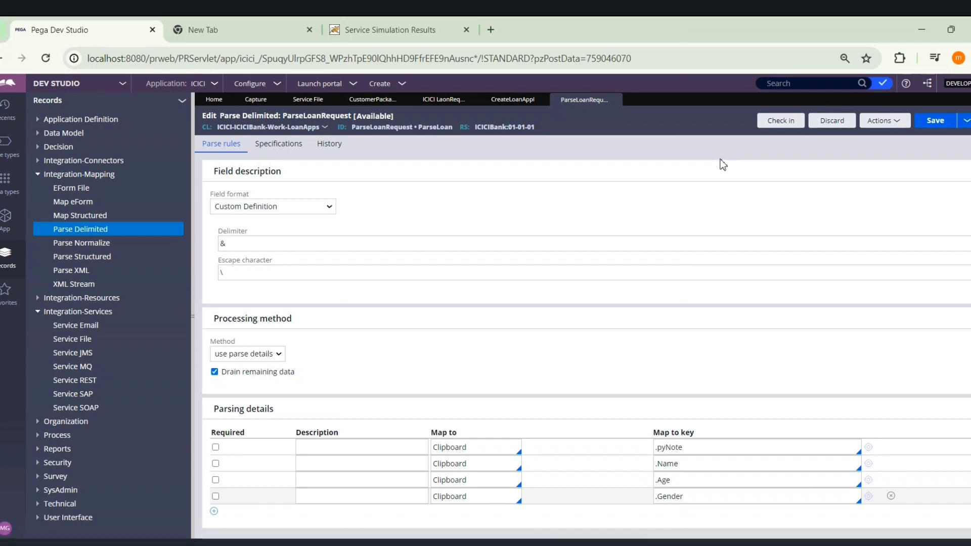
Step: Set the field format to Comma-Separated Values (CSV), save ParseLoanRequest and check it in with a comment
{"action": "left_click", "coordinate": [772, 125]}
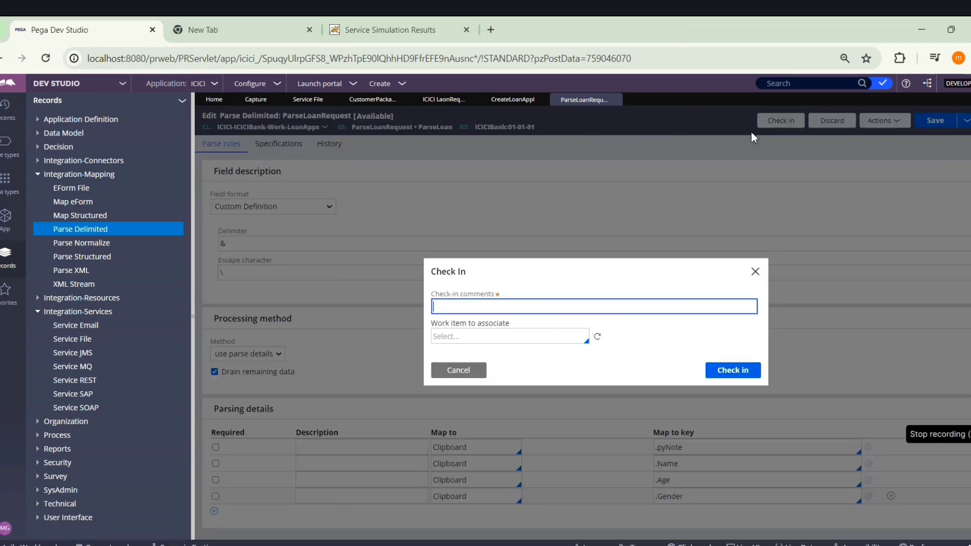
{"action": "left_click", "coordinate": [455, 370]}
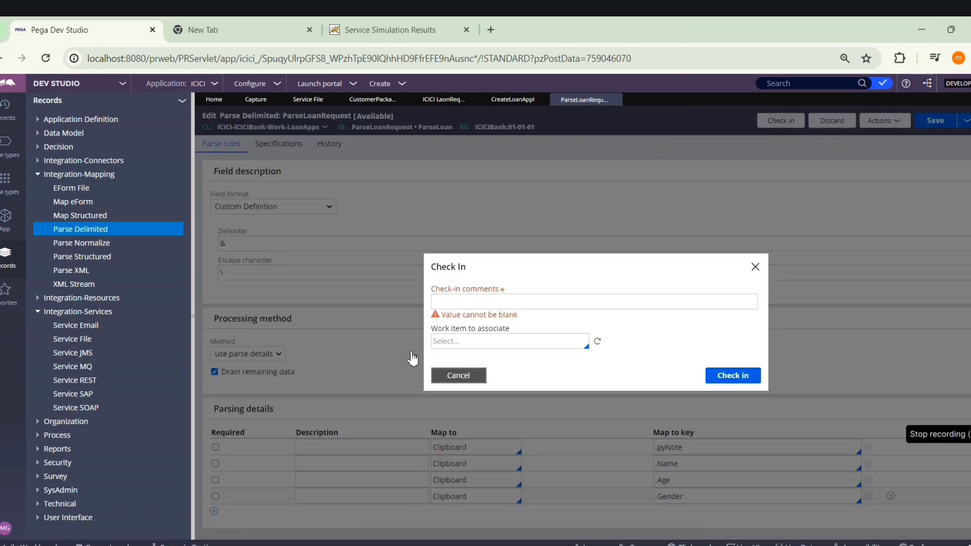
{"action": "left_click", "coordinate": [270, 206]}
{"action": "left_click", "coordinate": [271, 217]}
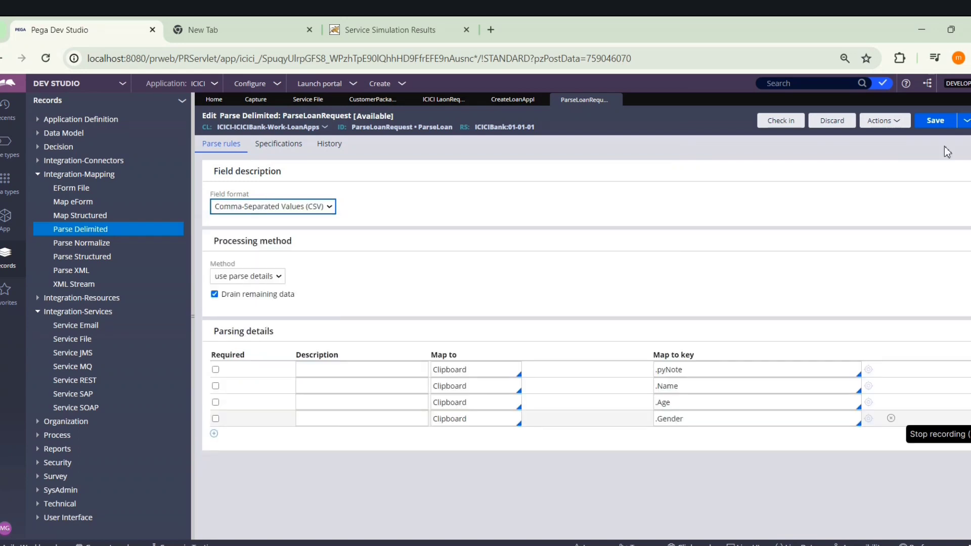
{"action": "left_click", "coordinate": [935, 121]}
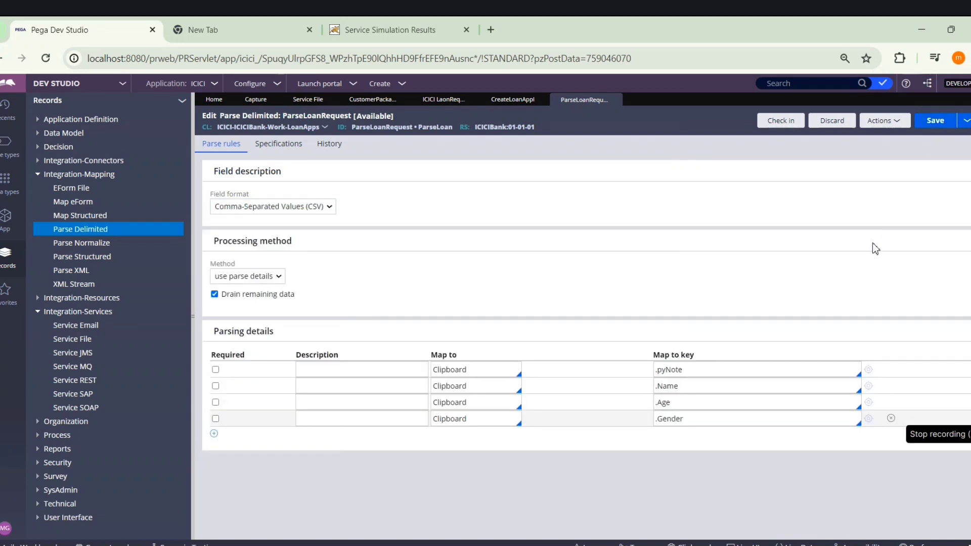
{"action": "left_click", "coordinate": [792, 121]}
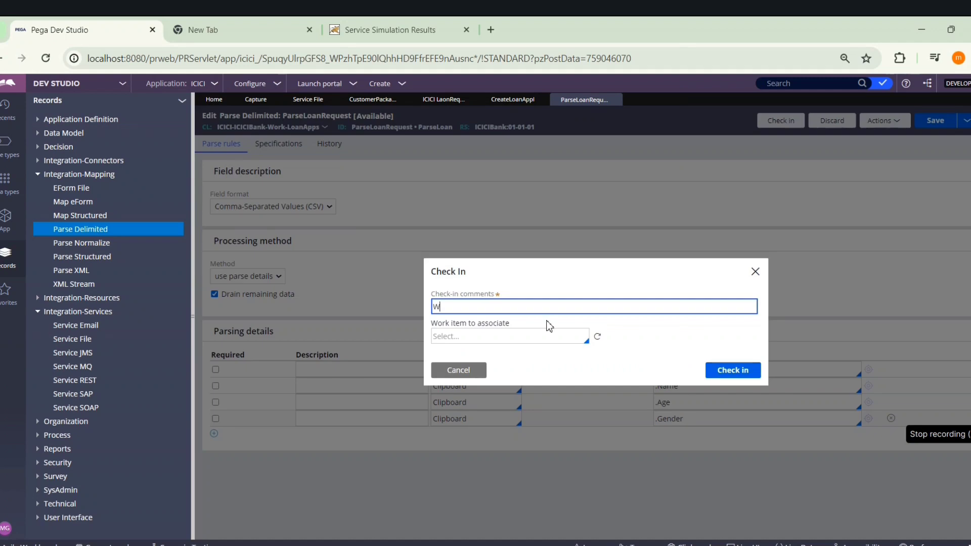
{"action": "left_click", "coordinate": [732, 370]}
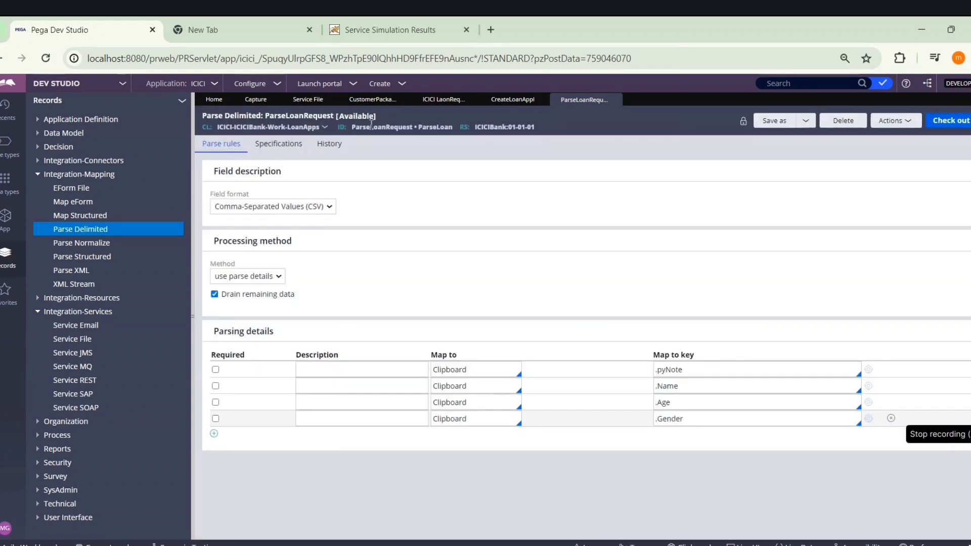
Step: Return to the LoanApps instance list in Dev Studio and refresh it before rerunning the file service
{"action": "left_click", "coordinate": [359, 99]}
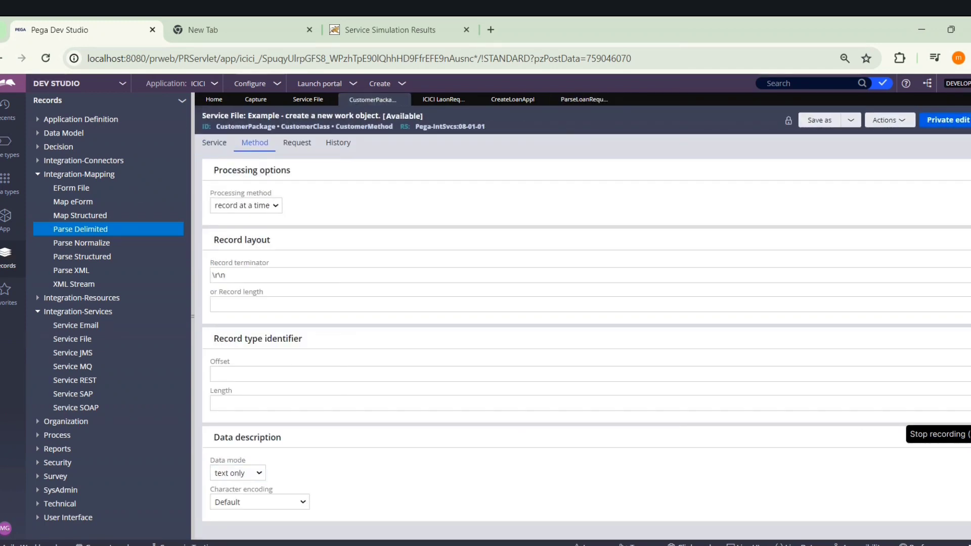
{"action": "mouse_move", "coordinate": [636, 541]}
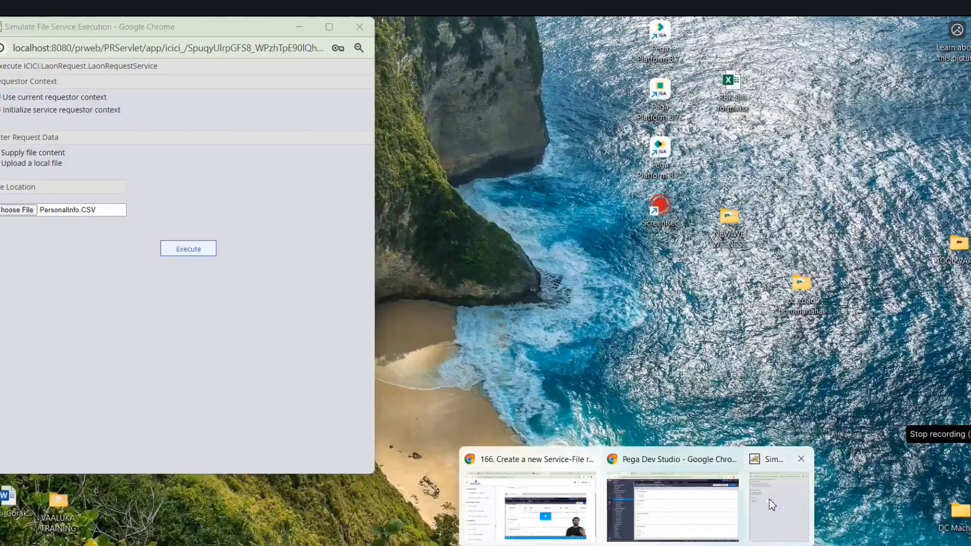
{"action": "left_click", "coordinate": [768, 501]}
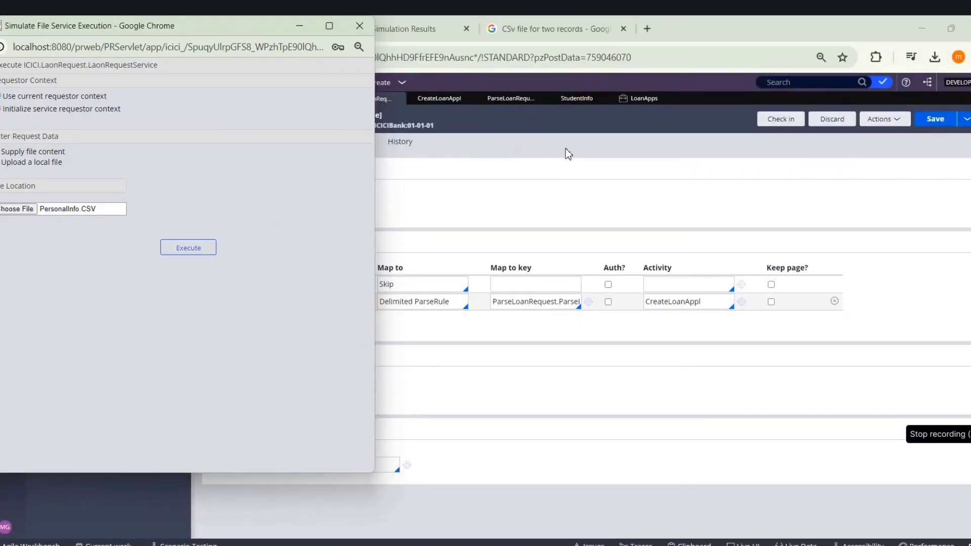
{"action": "left_click", "coordinate": [642, 98]}
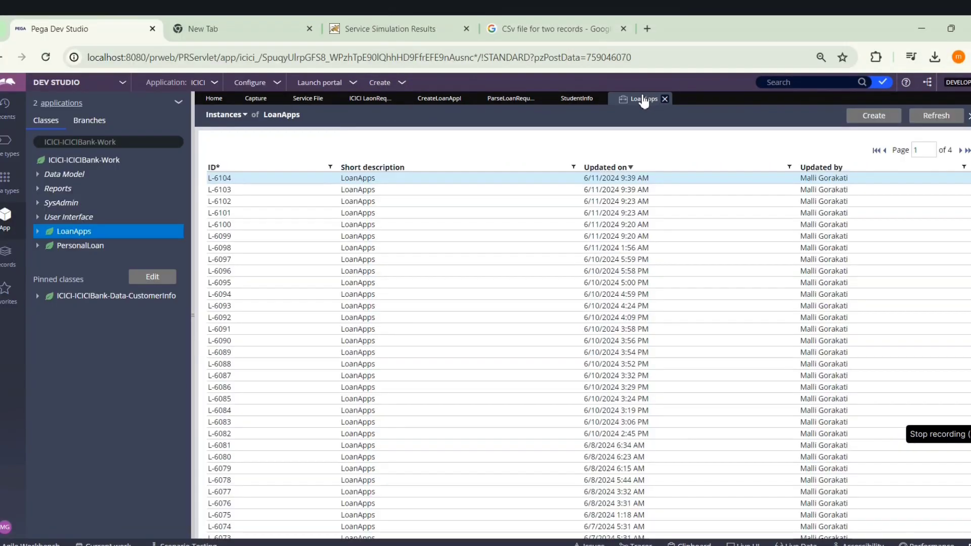
{"action": "left_click", "coordinate": [935, 117]}
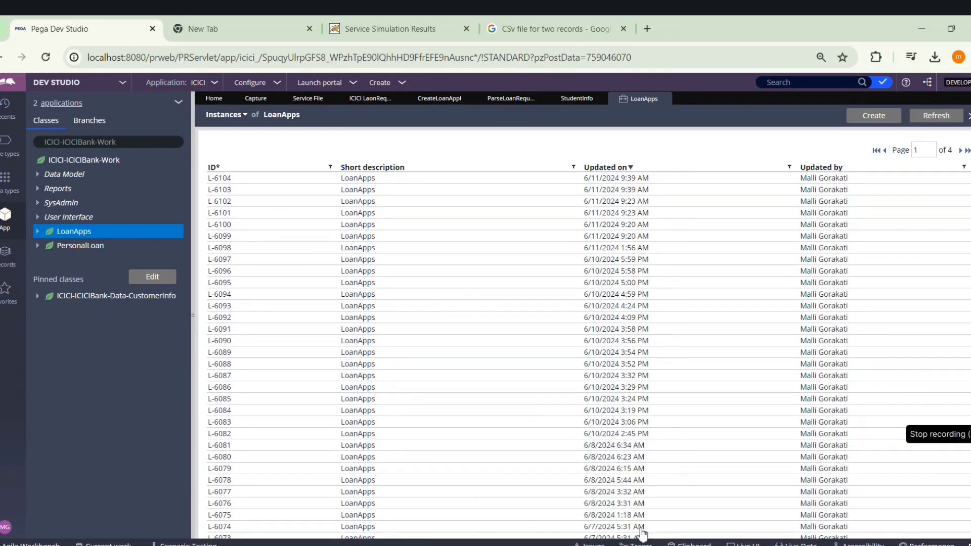
Step: Execute the LaonRequestService simulation with PersonalInfo.CSV and review the result of each processing step
{"action": "left_click", "coordinate": [779, 517]}
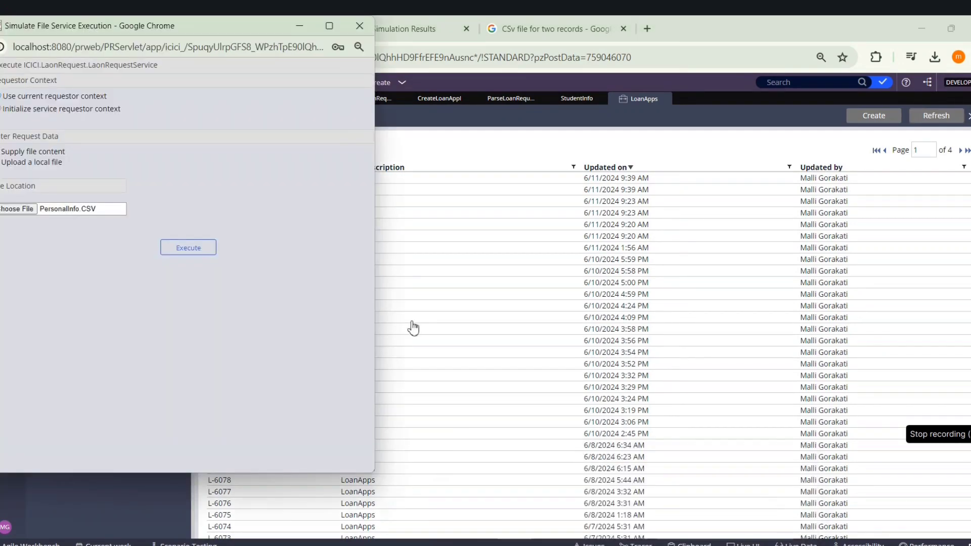
{"action": "left_click", "coordinate": [177, 247]}
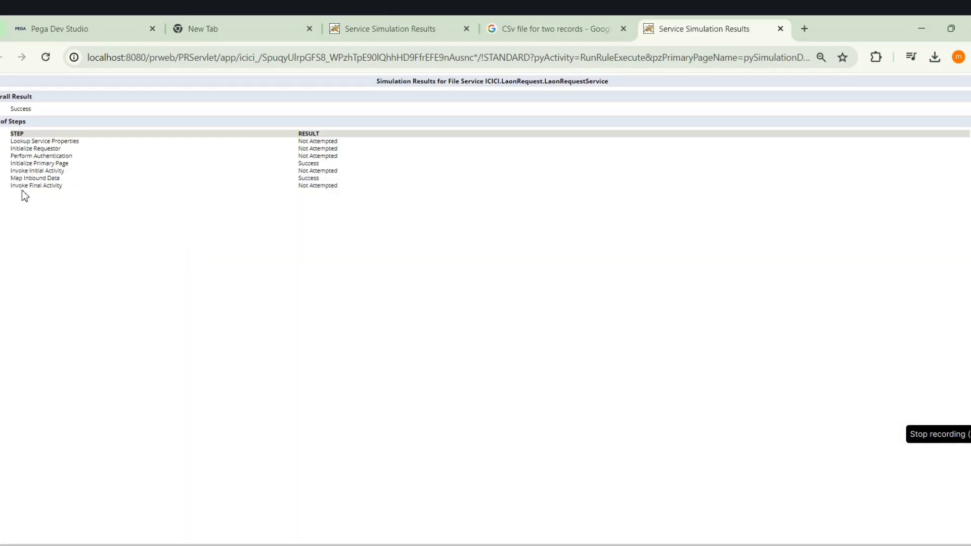
{"action": "left_click_drag", "start_coordinate": [17, 173], "coordinate": [64, 172]}
Step: Refresh the LoanApps instances, open the newest case and compare its age, gender and name with PersonalInfo.CSV in Excel
{"action": "left_click", "coordinate": [71, 28]}
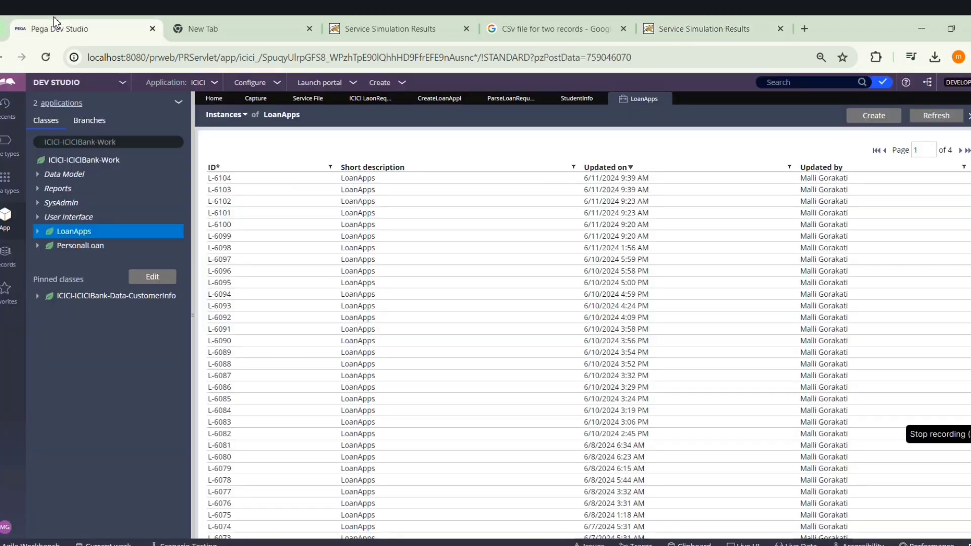
{"action": "left_click", "coordinate": [936, 117]}
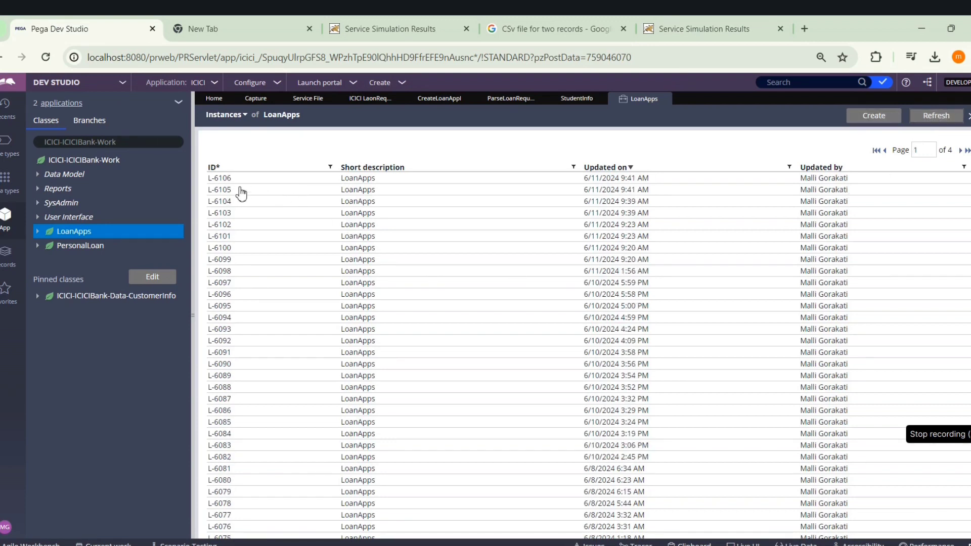
{"action": "left_click", "coordinate": [229, 178]}
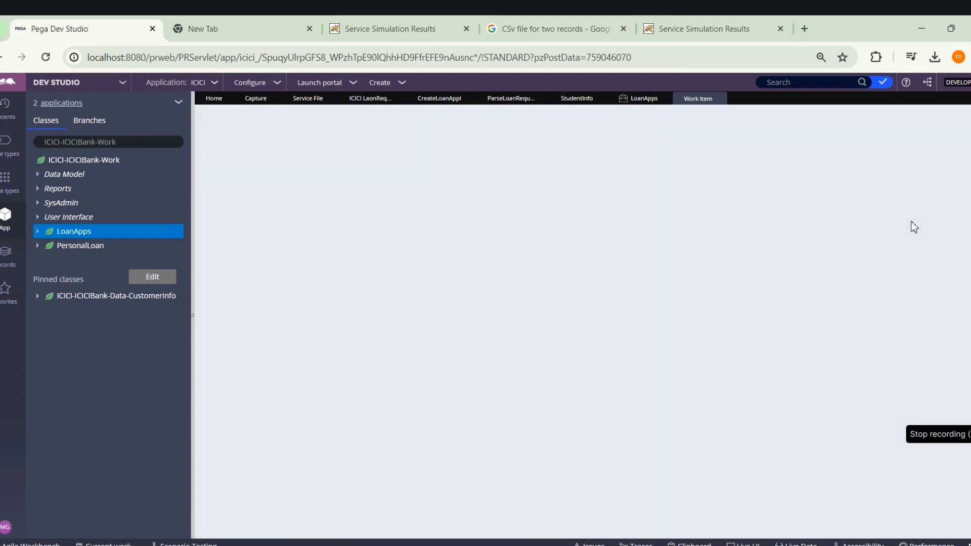
{"action": "left_click", "coordinate": [928, 183]}
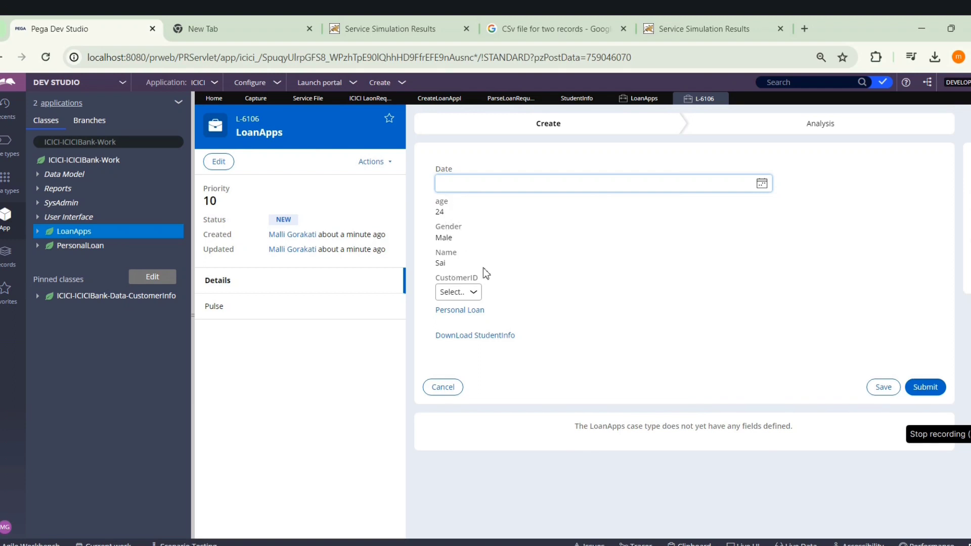
{"action": "left_click", "coordinate": [695, 544]}
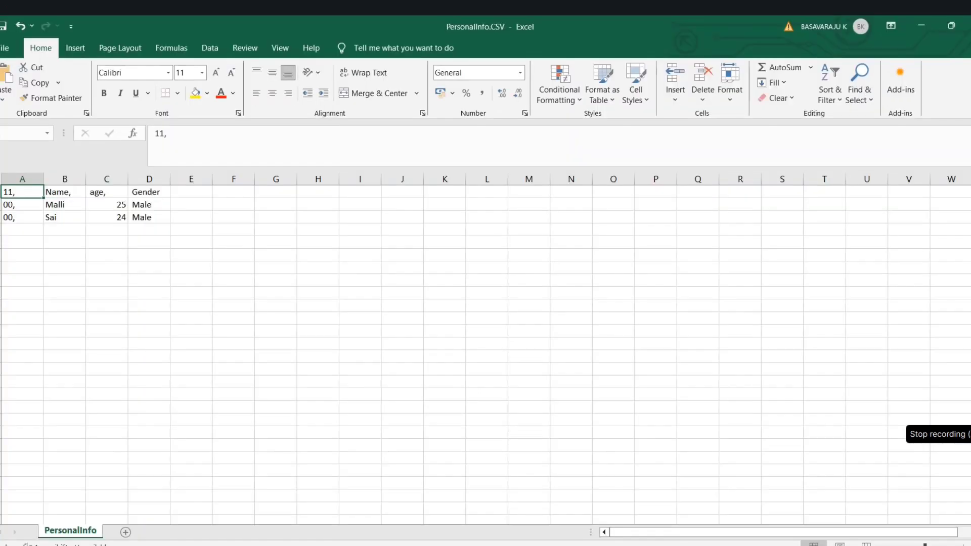